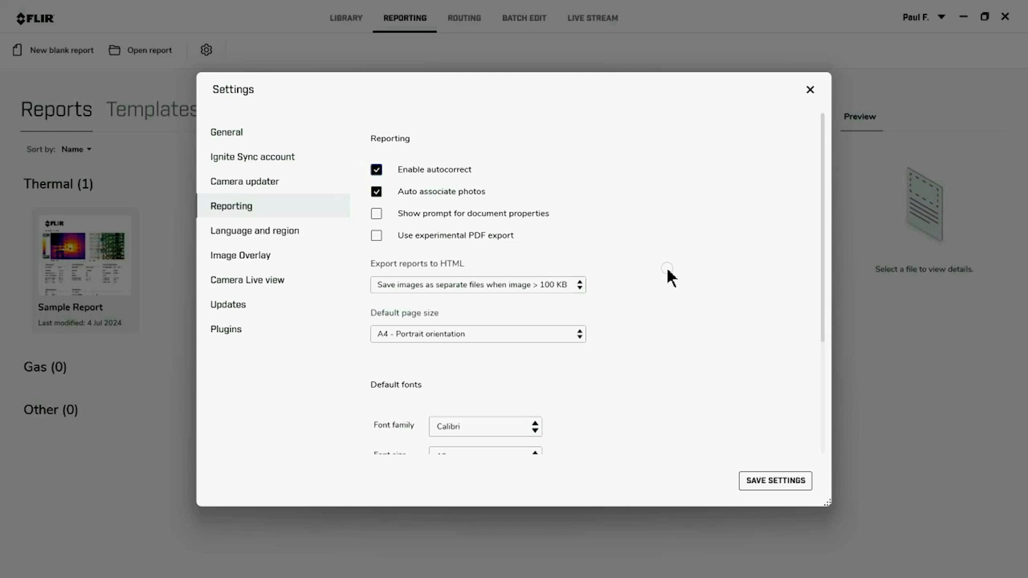
- Set the default report page size to Letter - Portrait orientation
scroll(667, 270, down, 2)
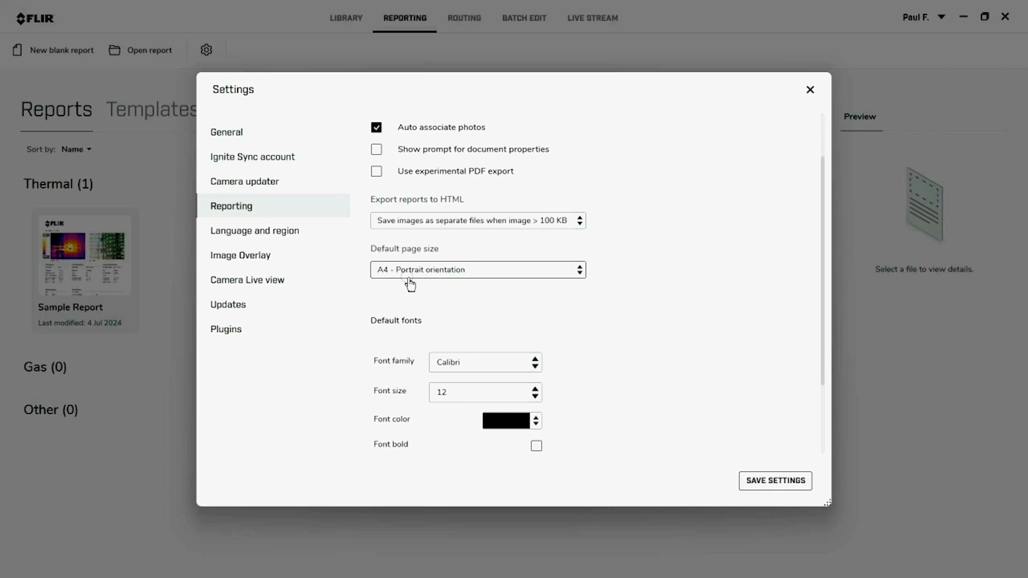
click(579, 269)
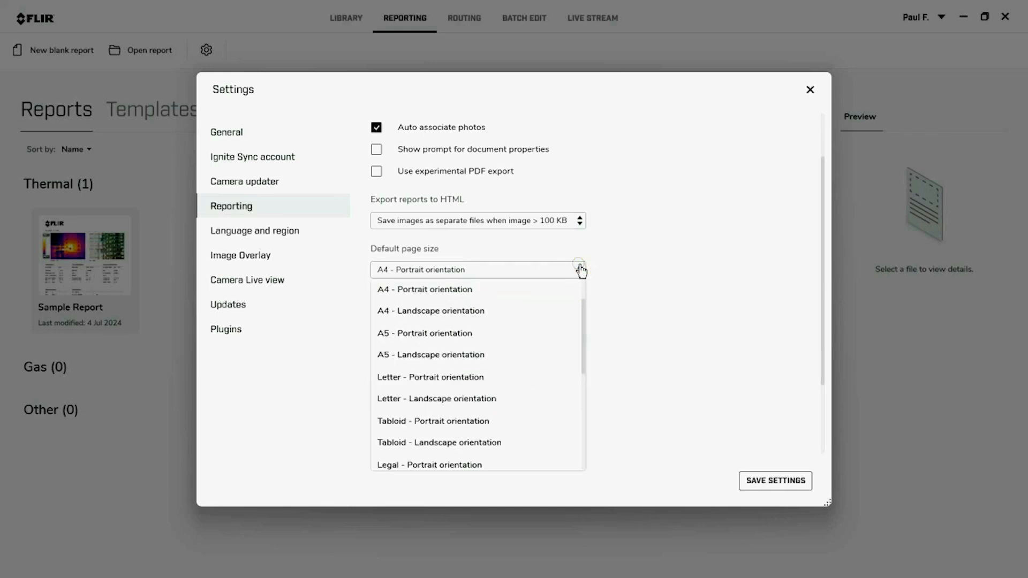
click(459, 377)
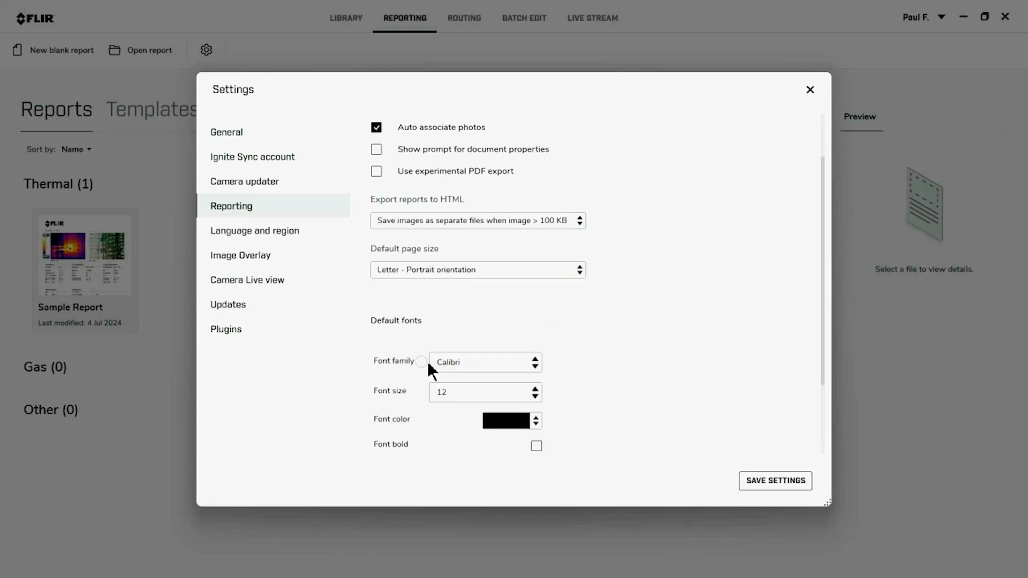
- Set the default report font size to 14 and save the settings
click(534, 390)
click(533, 390)
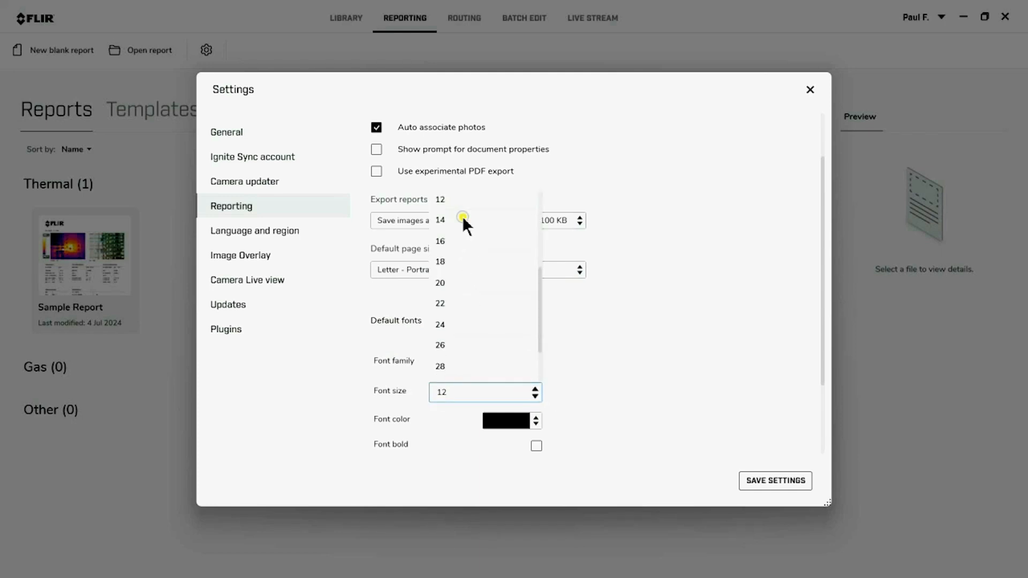
click(462, 218)
scroll(684, 413, down, 1)
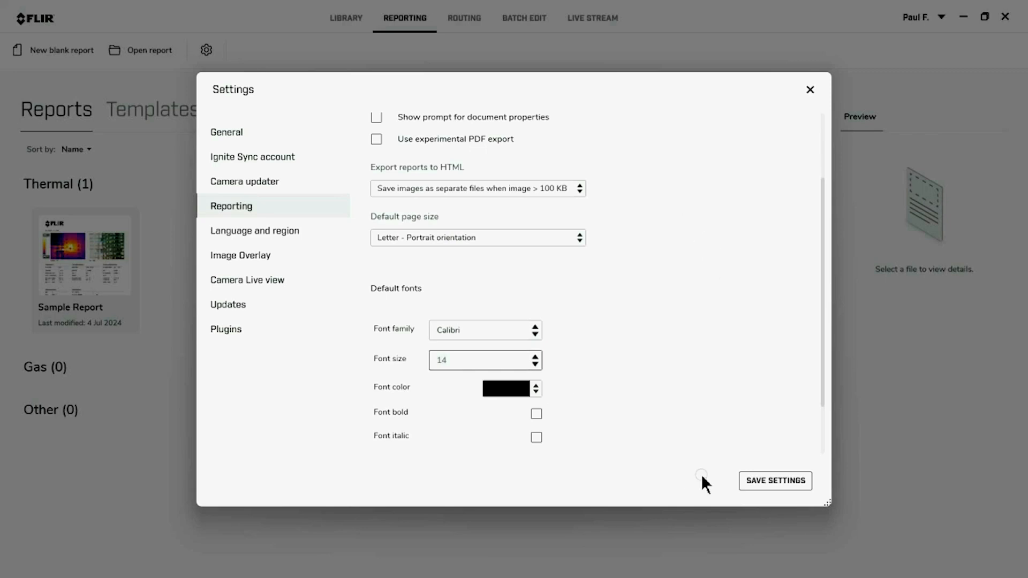
click(746, 483)
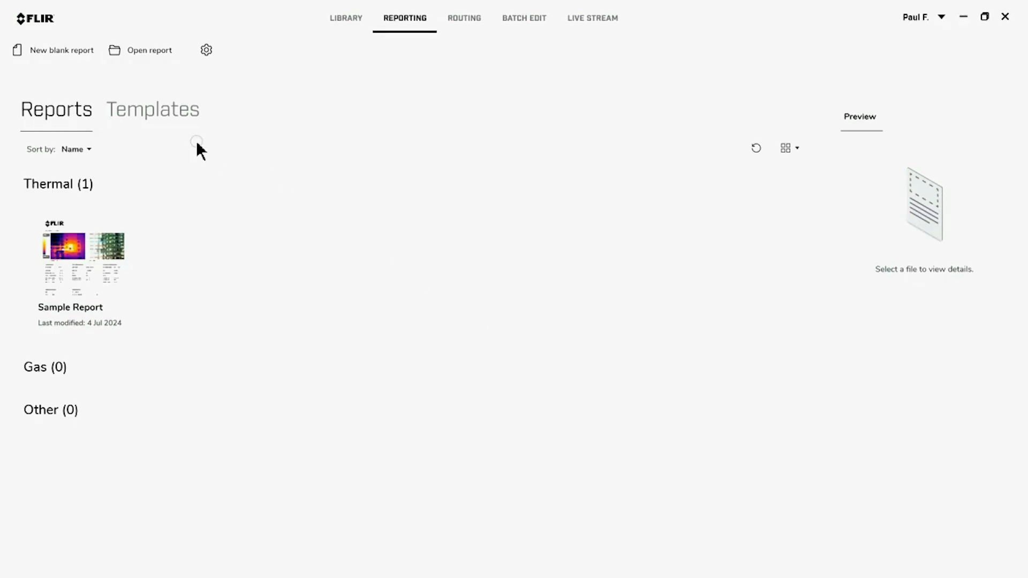
- Open the Thermal Photo Details report template for editing
click(177, 120)
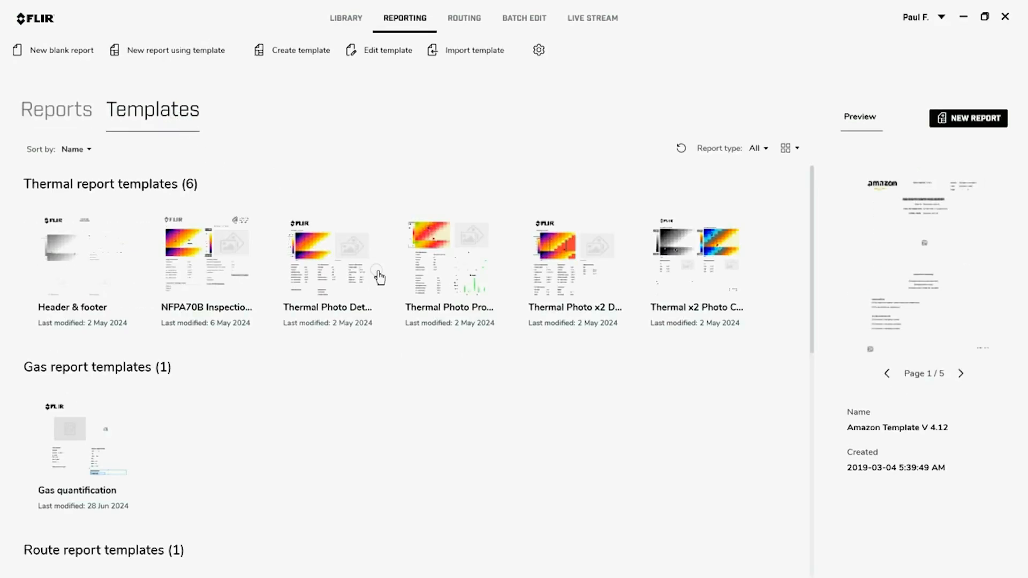
right_click(365, 228)
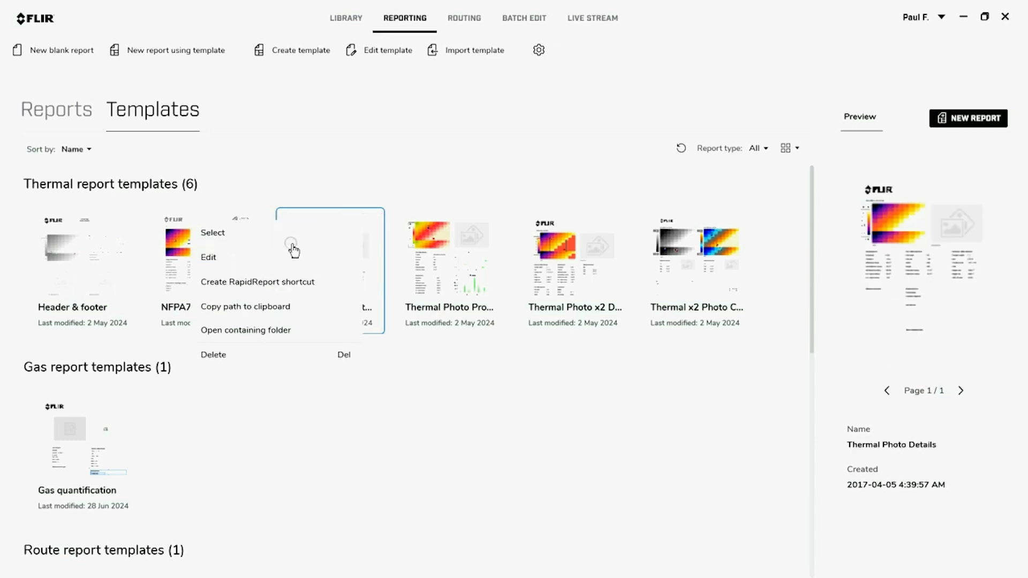
click(236, 260)
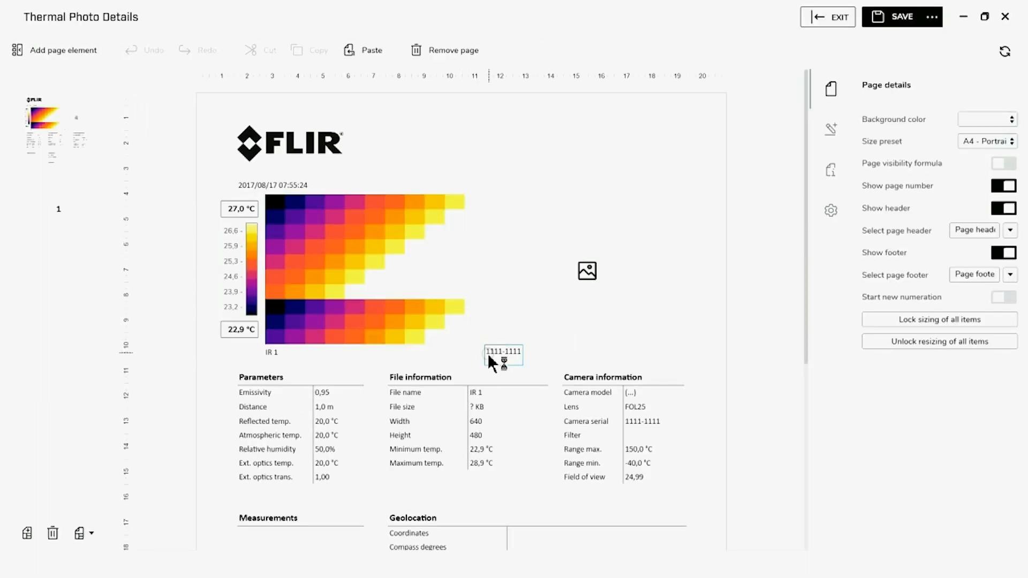
- Review the template's page layout and set the page size preset to Letter - Portrait orientation
scroll(493, 360, down, 3)
scroll(528, 397, down, 3)
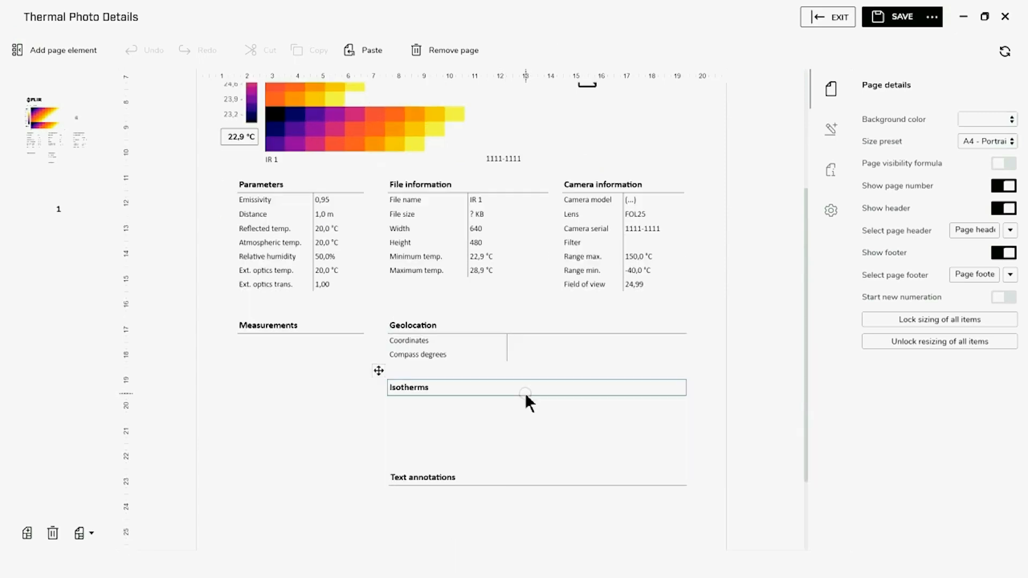
scroll(526, 396, up, 6)
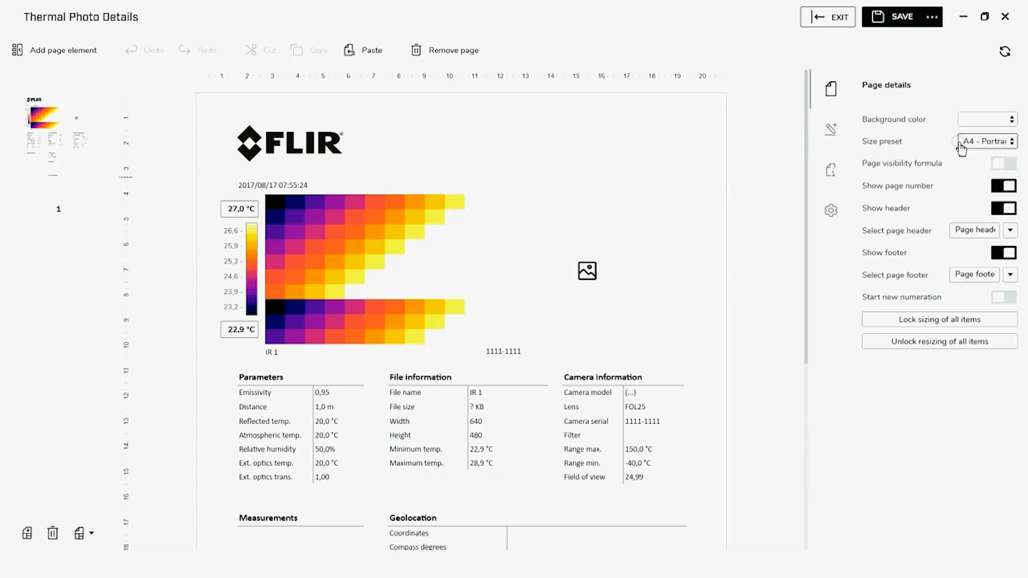
click(1014, 144)
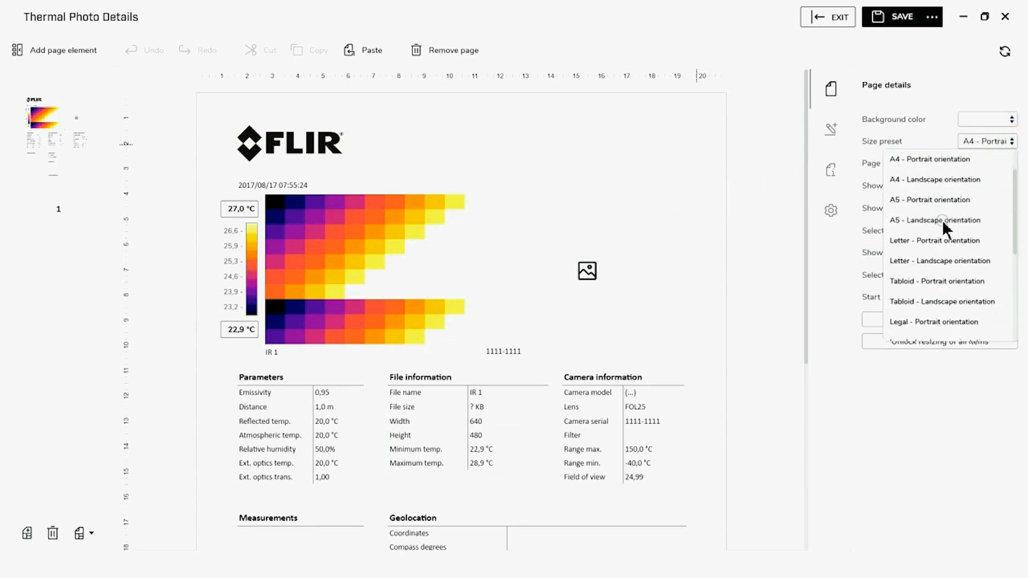
click(936, 239)
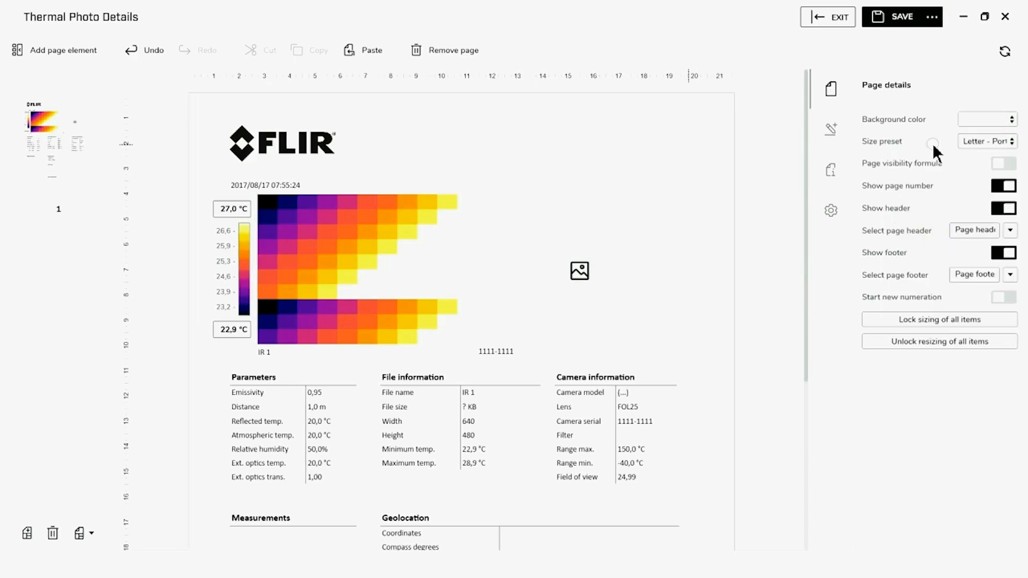
- Save the modified layout as a new template named "My sample template" and exit the editor
click(932, 16)
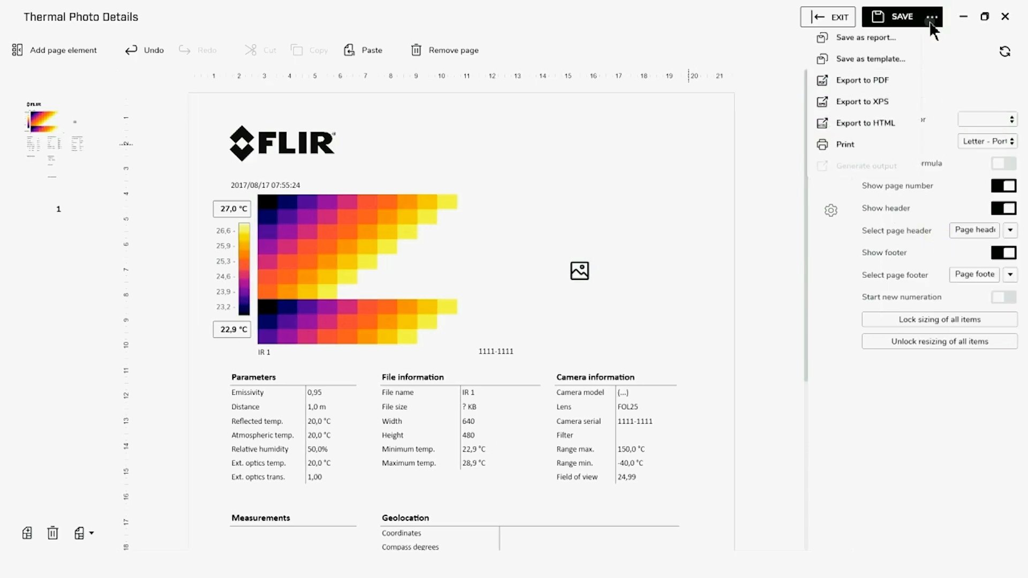
click(888, 61)
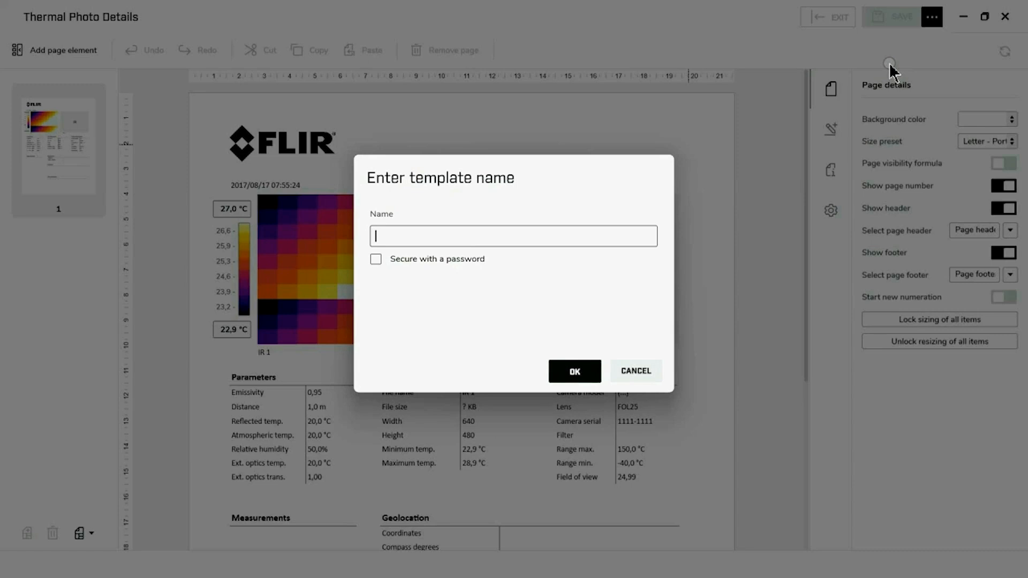
text(My san)
key(BackSpace)
text(mple template)
click(564, 373)
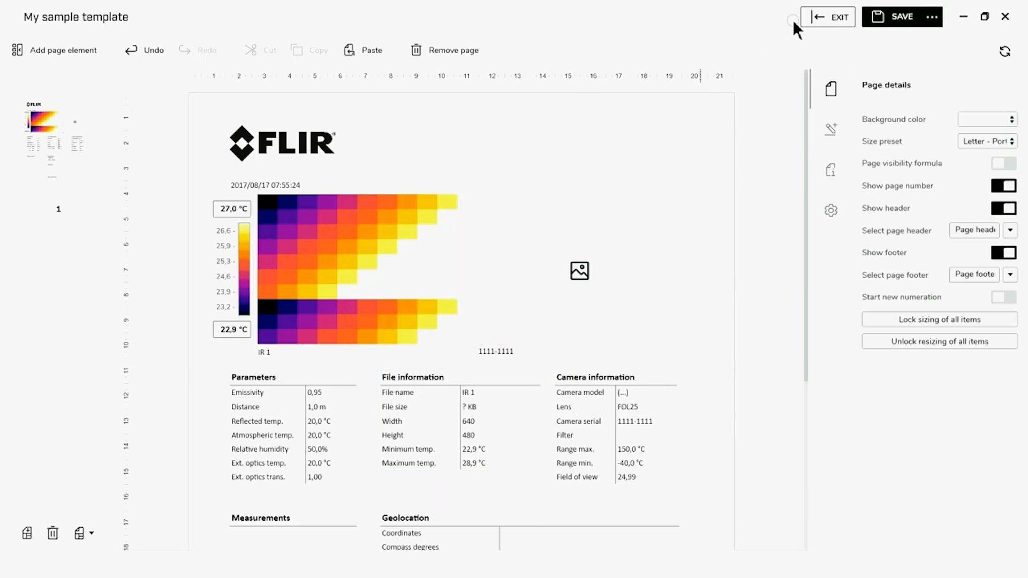
click(821, 16)
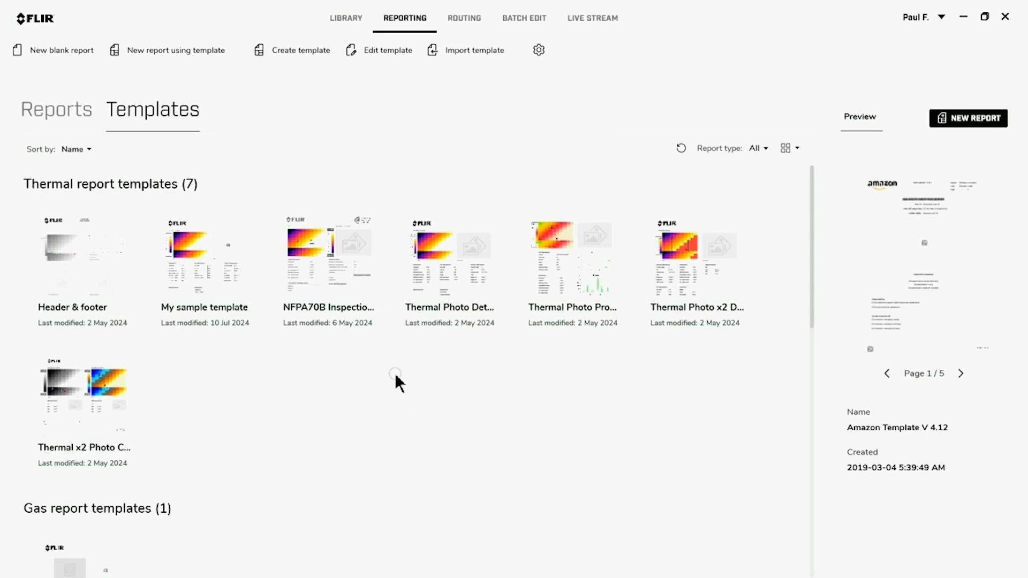
- Create a new blank template and examine the Core and Thermal page elements available for it
click(303, 49)
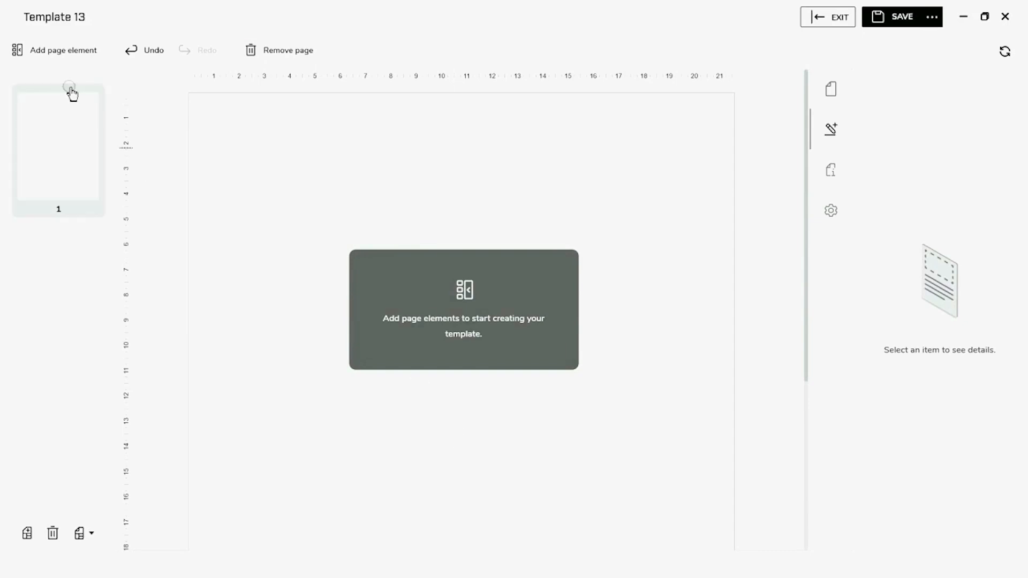
click(63, 54)
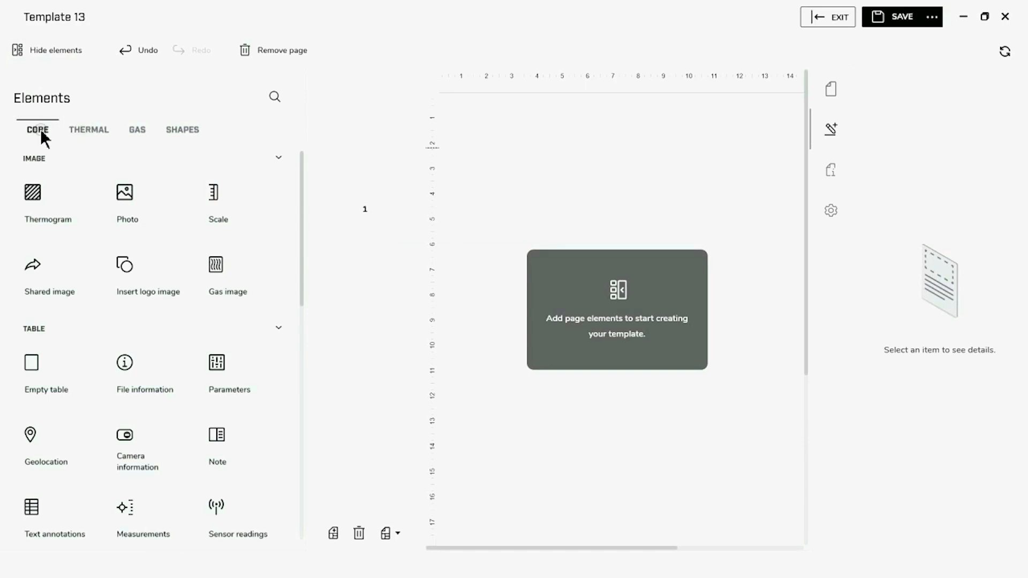
click(67, 129)
scroll(245, 312, down, 3)
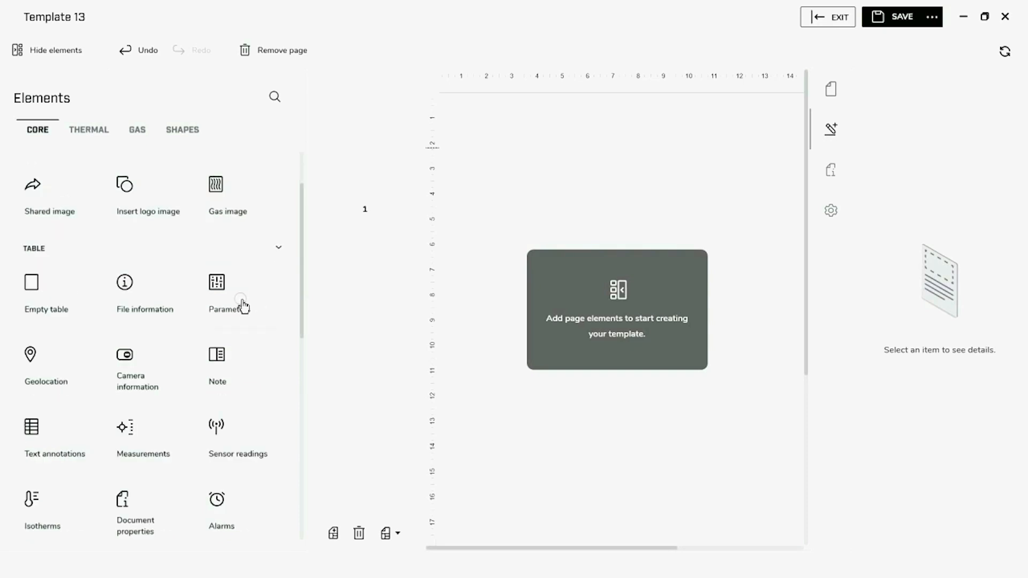
click(79, 128)
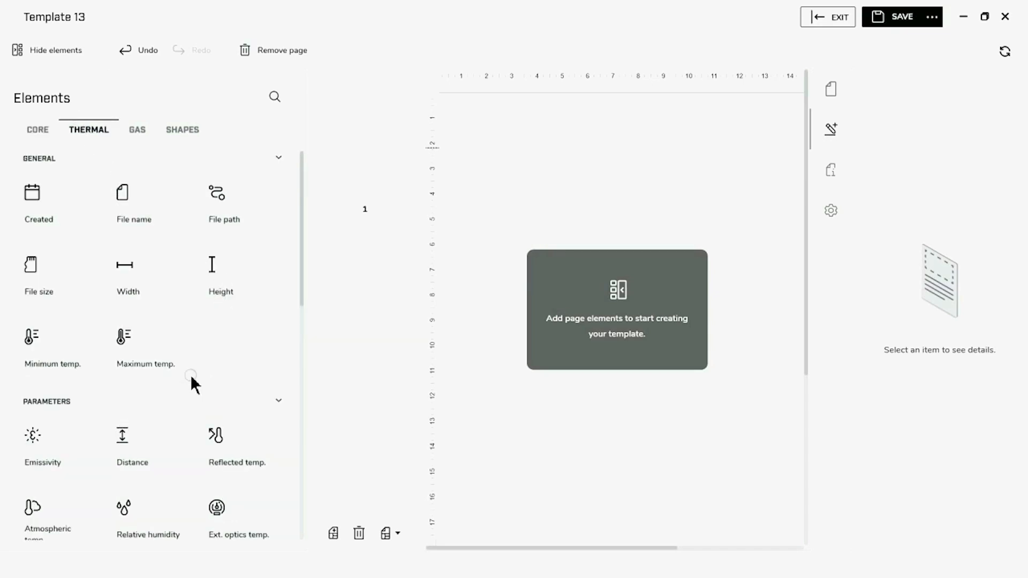
scroll(217, 358, down, 2)
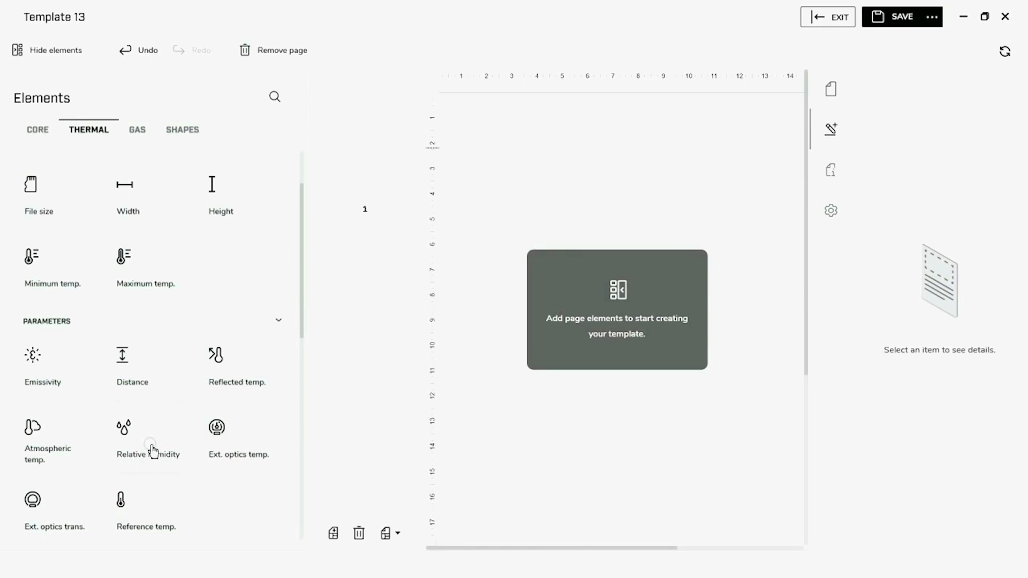
scroll(159, 447, up, 2)
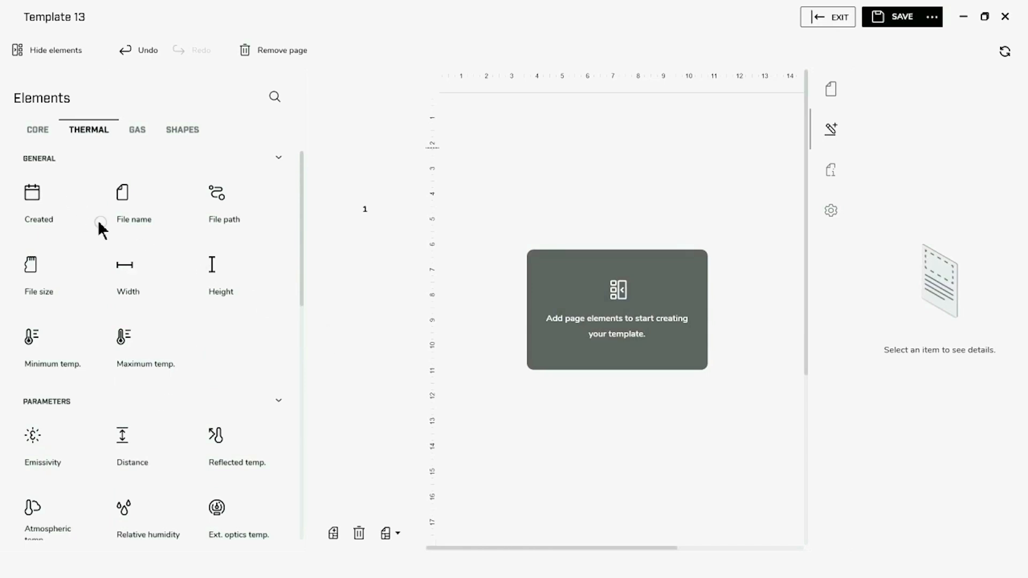
click(40, 130)
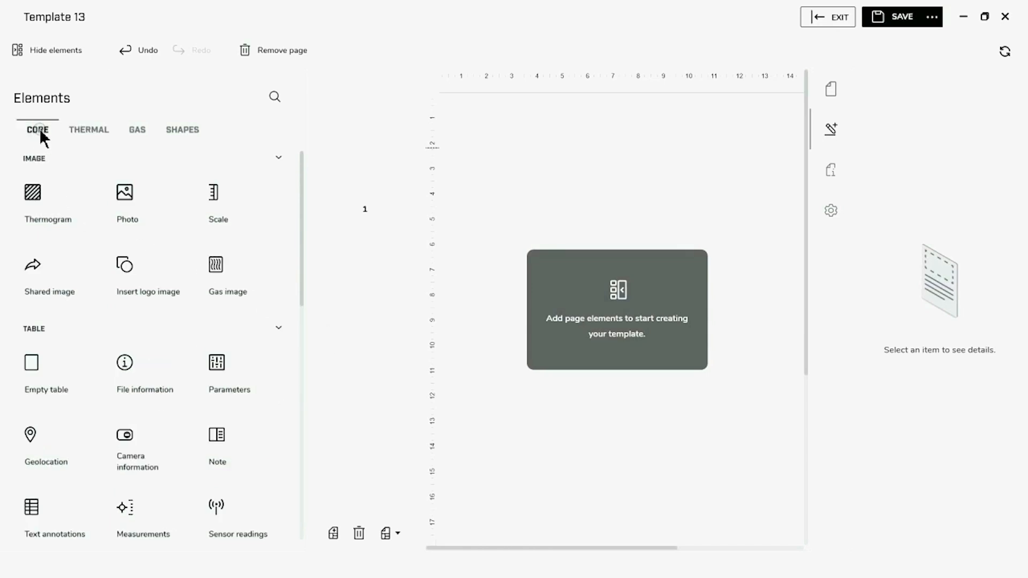
- Insert a thermogram on the blank page and place it at about Left 76, Top 105
click(56, 199)
click(43, 49)
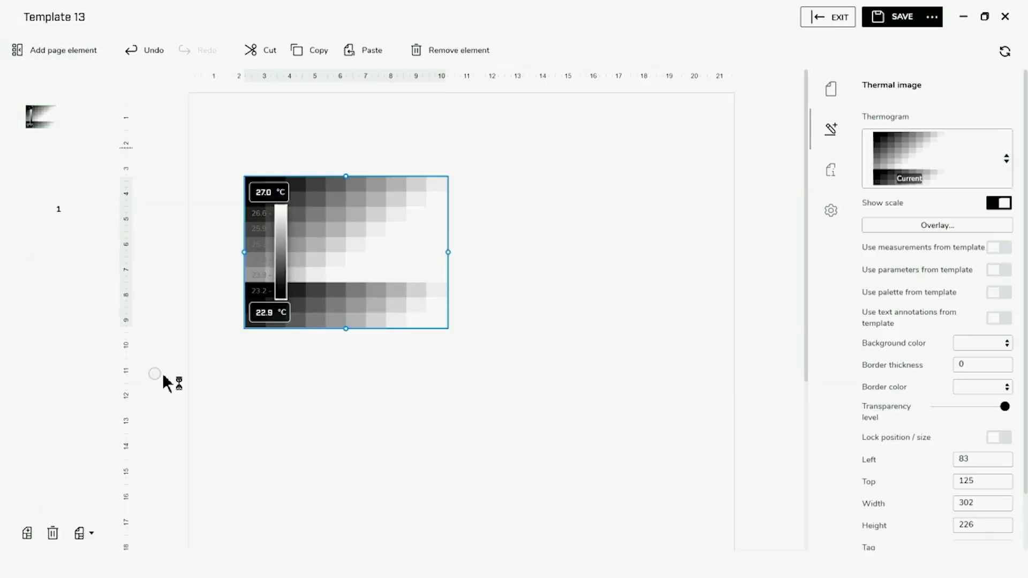
mouse_move(418, 211)
mouse_down()
mouse_move(473, 193)
mouse_move(405, 190)
mouse_move(425, 222)
mouse_move(412, 199)
mouse_up()
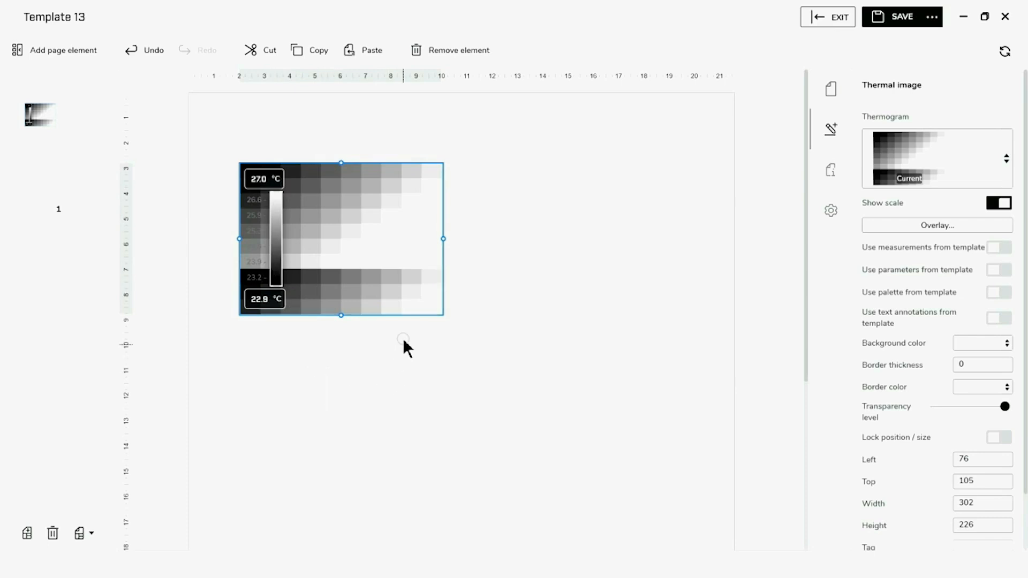
- Turn off the thermogram's built-in scale and add a separate Scale element to the page
click(1004, 213)
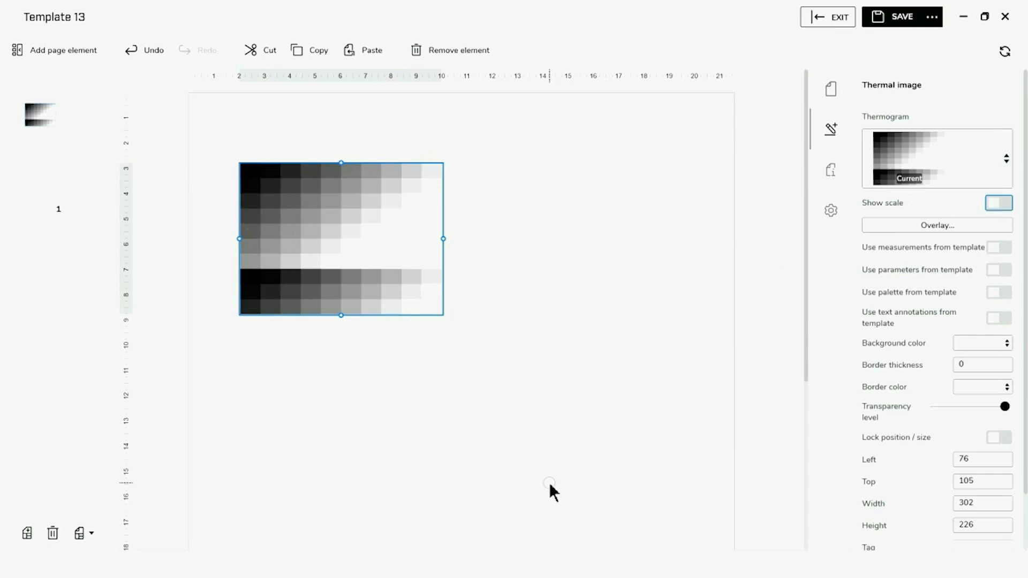
click(48, 46)
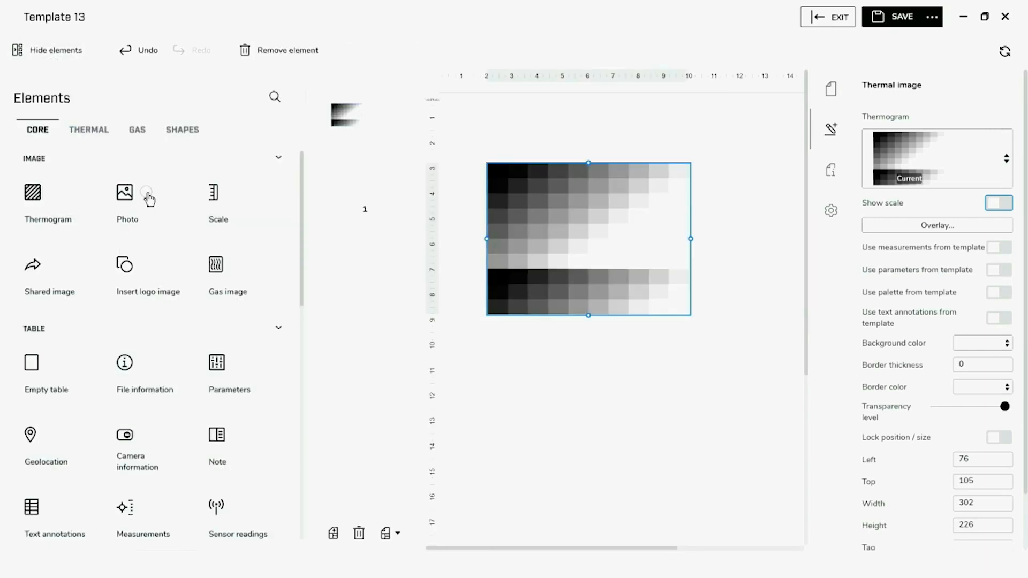
click(218, 213)
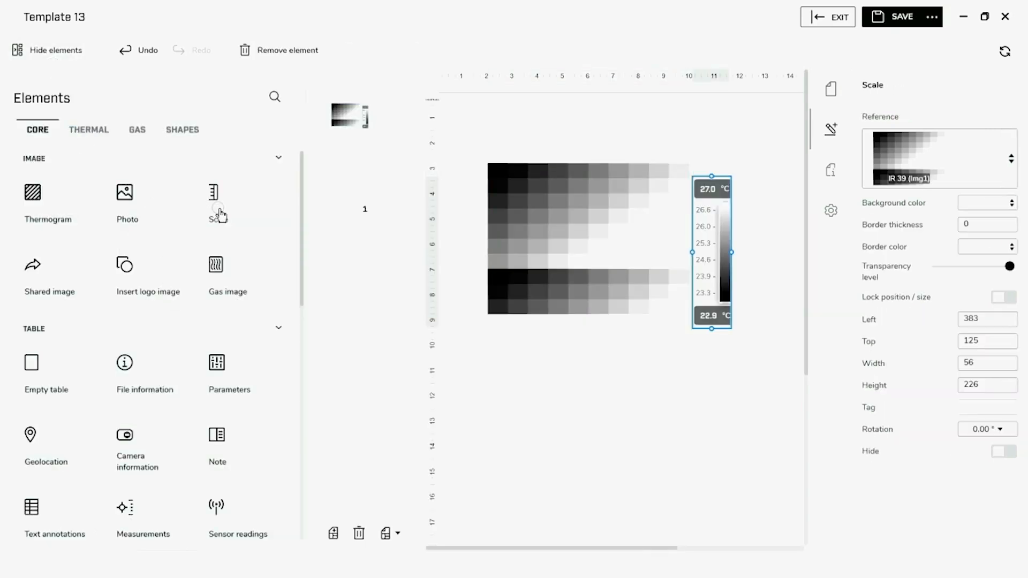
- Add a photo placeholder and arrange the scale and photo in a row beside the thermogram with their top edges aligned
click(159, 223)
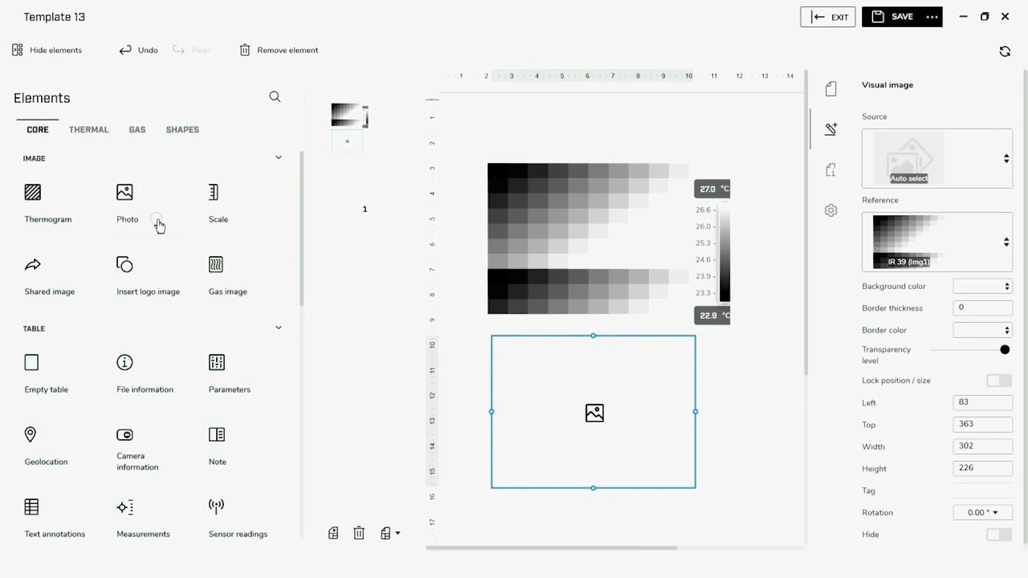
click(50, 48)
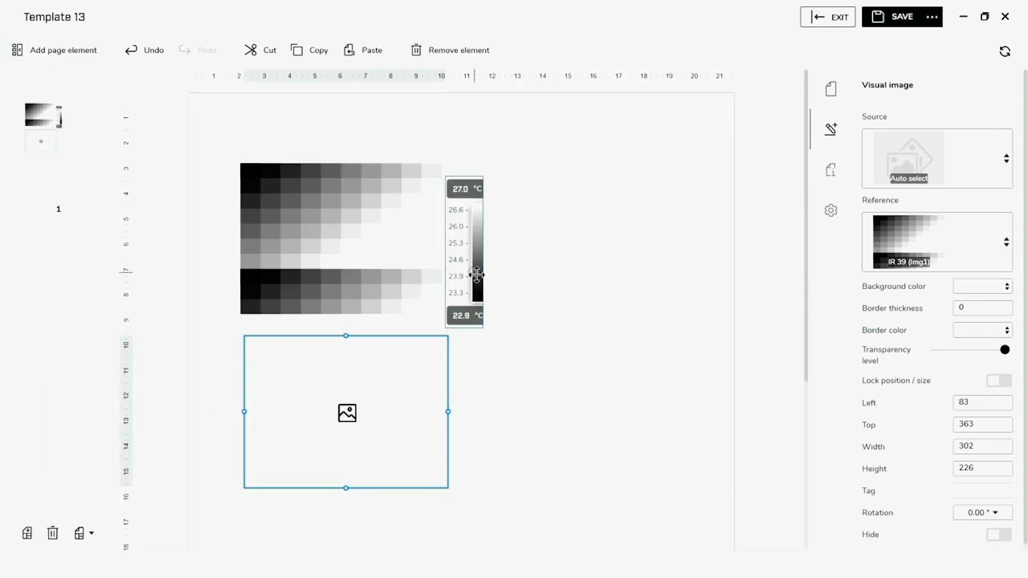
drag(470, 274, 484, 255)
drag(390, 387, 648, 217)
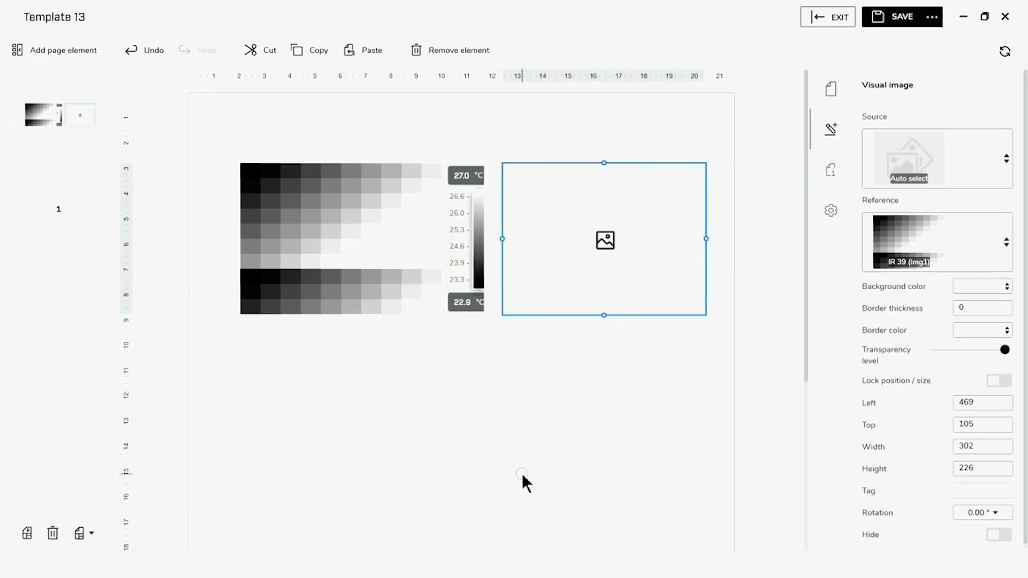
drag(585, 264, 576, 264)
click(551, 408)
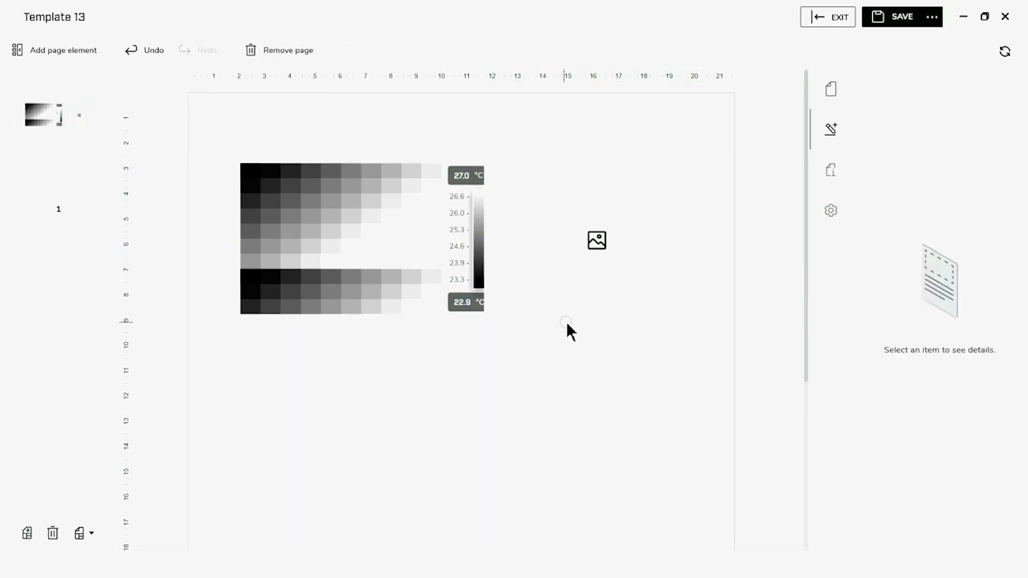
- Save the template under the name "My Template V 0.01" without password protection
click(910, 21)
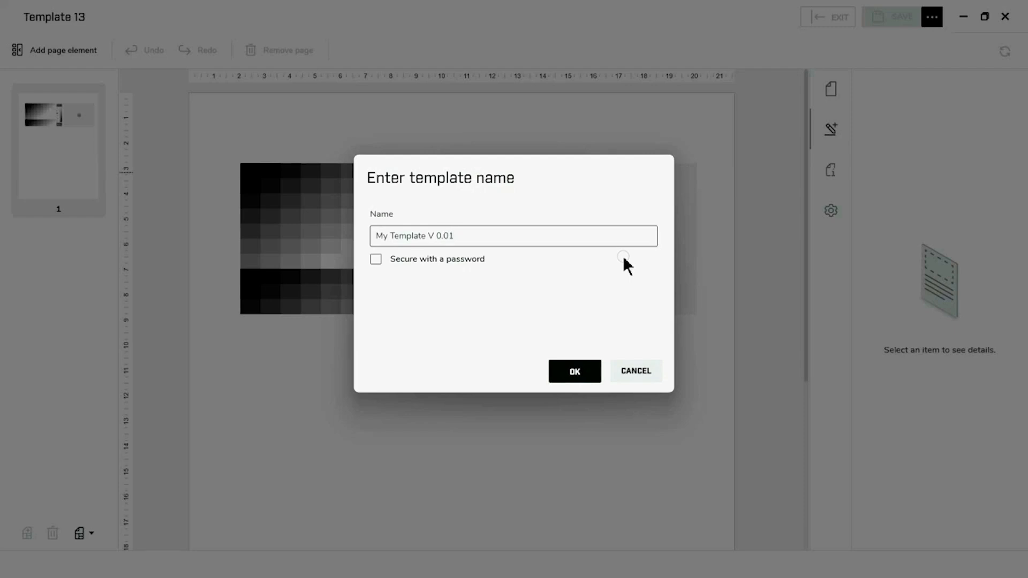
click(582, 372)
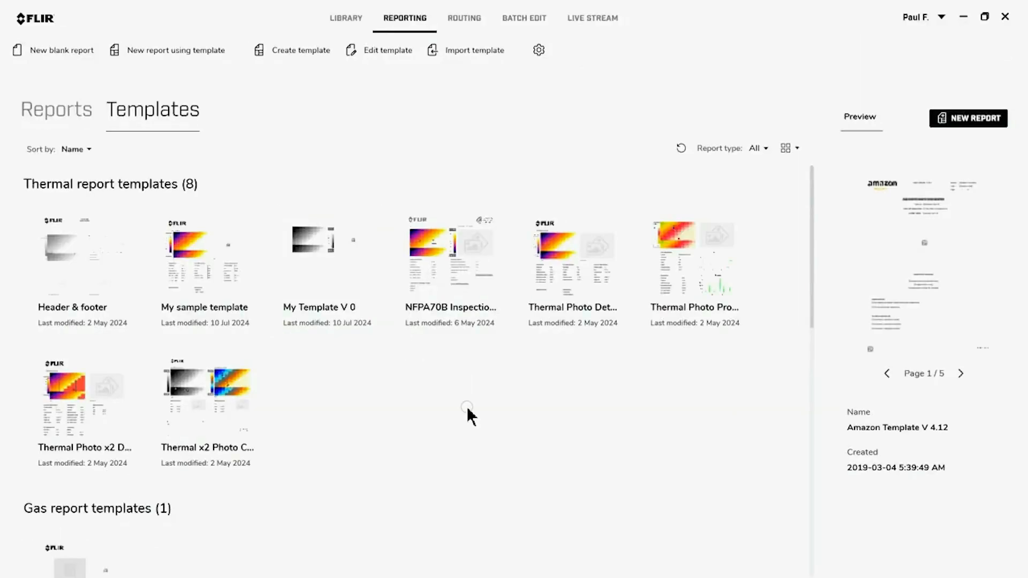
- Start a new report from the My Template V 0.01 template and add the thermal images from the 100_FLIR folder
click(336, 292)
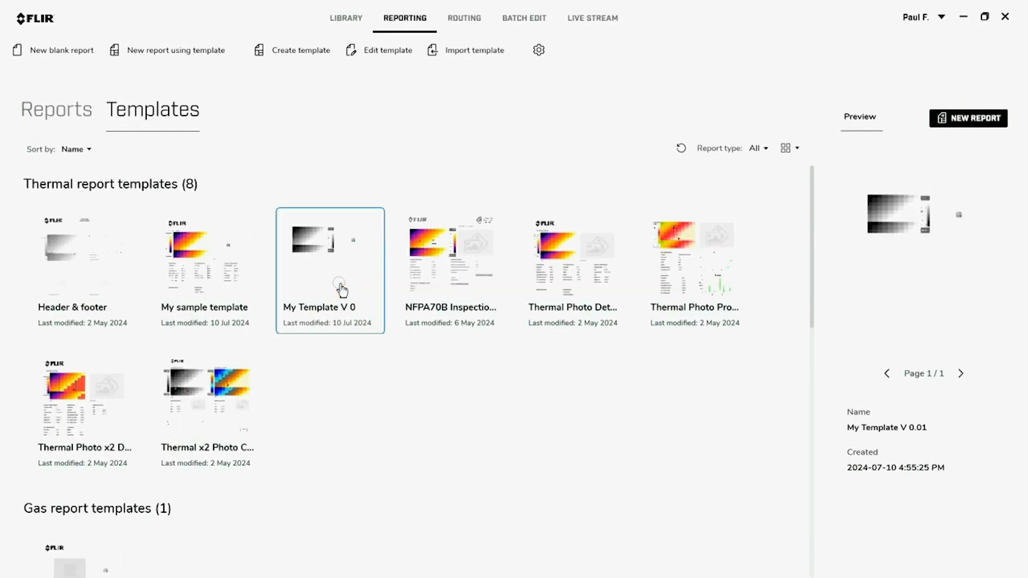
double_click(341, 289)
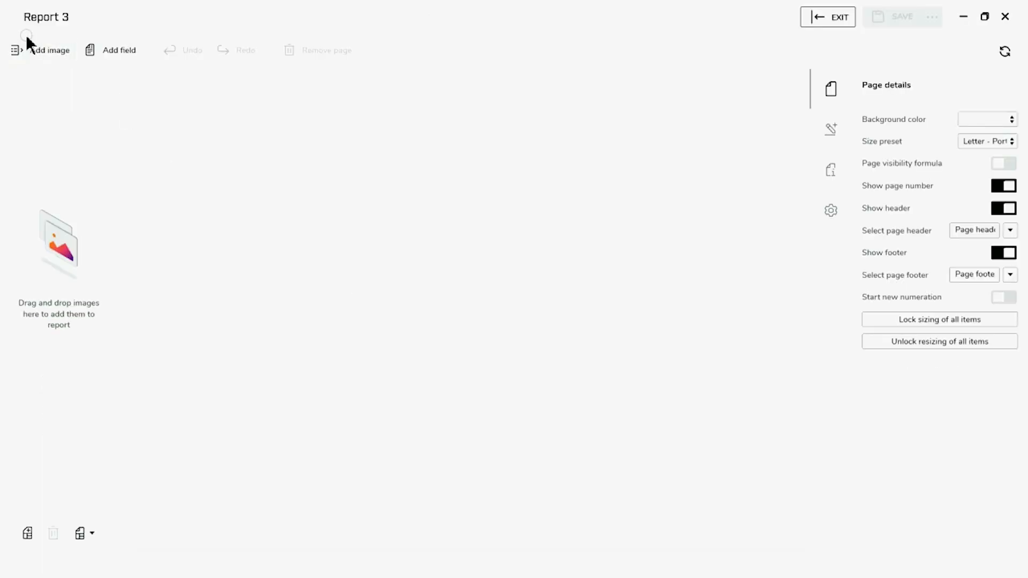
click(31, 47)
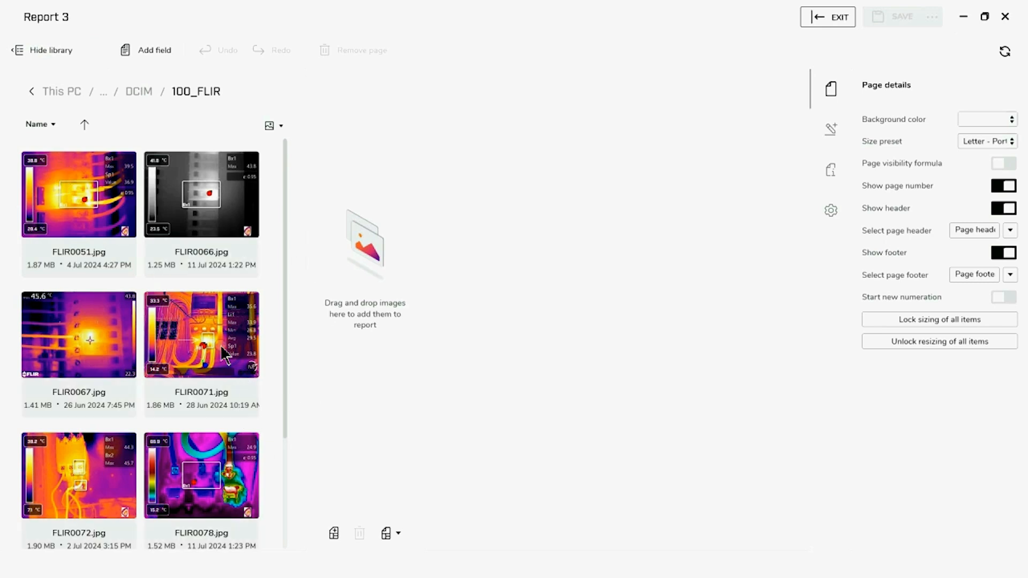
mouse_move(219, 366)
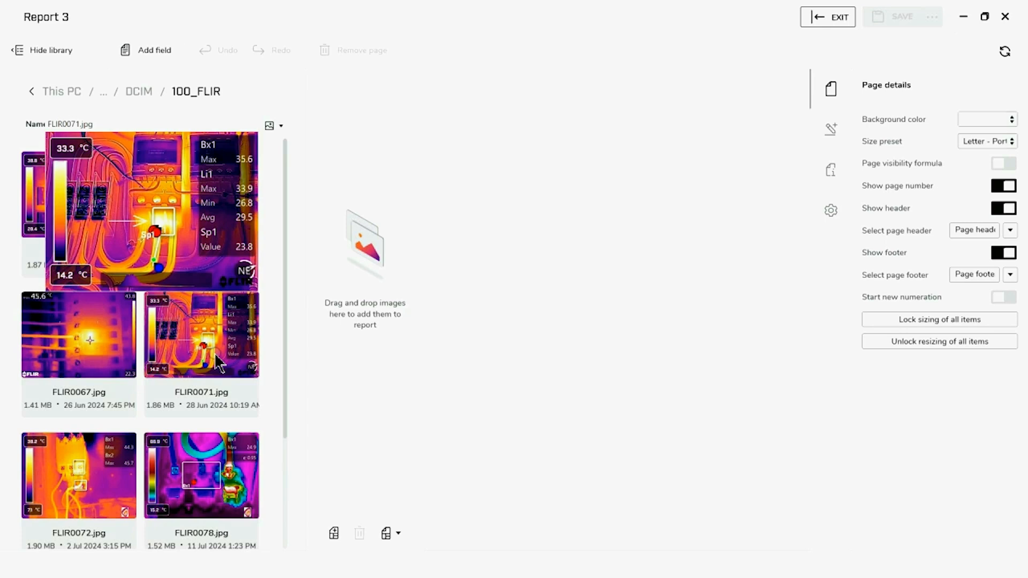
drag(215, 354, 335, 352)
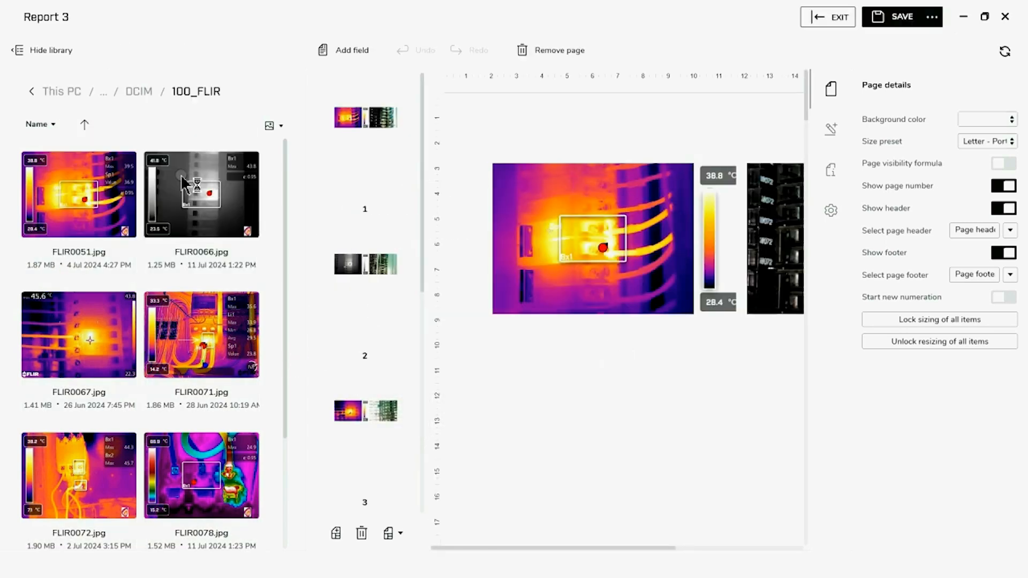
click(52, 58)
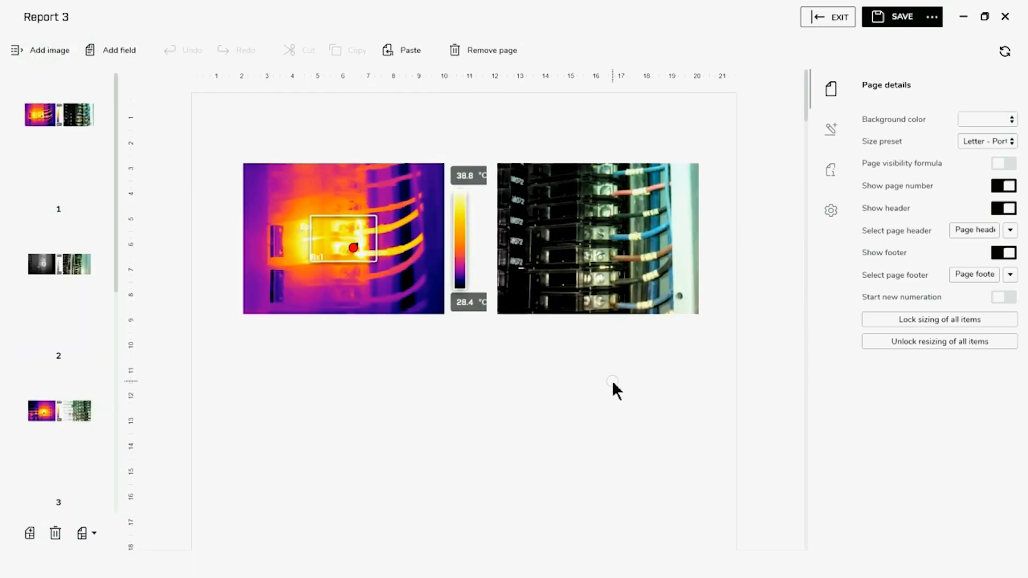
- Review how the template lays out the thermogram, scale and photo on each report page, and close the report without saving
scroll(612, 381, down, 10)
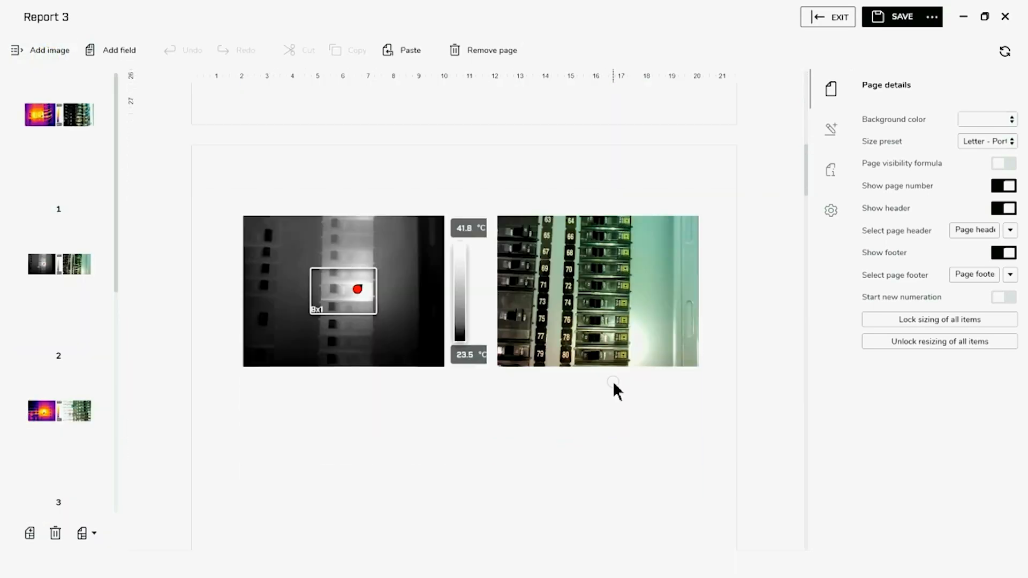
scroll(613, 383, down, 10)
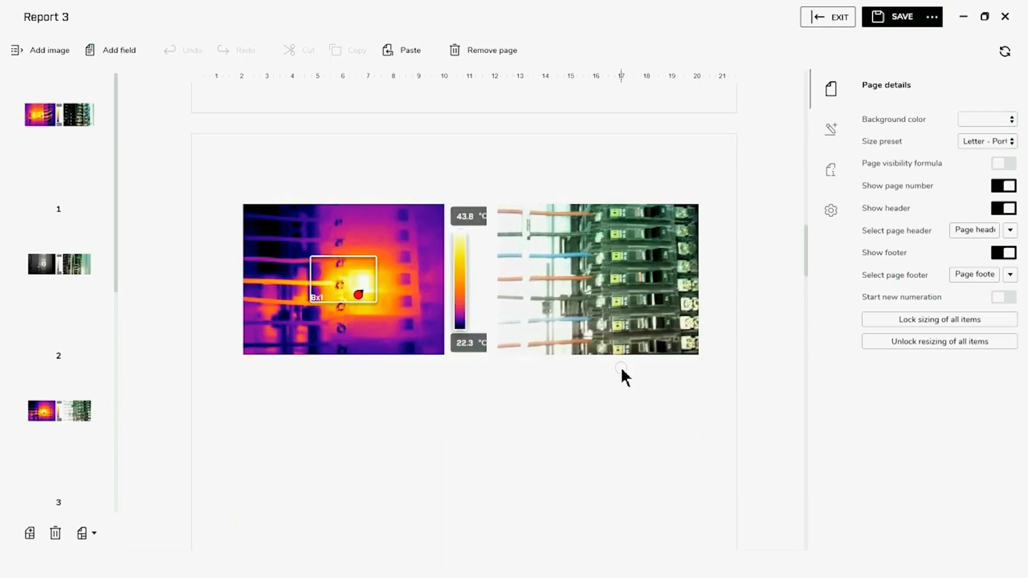
scroll(621, 367, down, 2)
scroll(592, 368, up, 1)
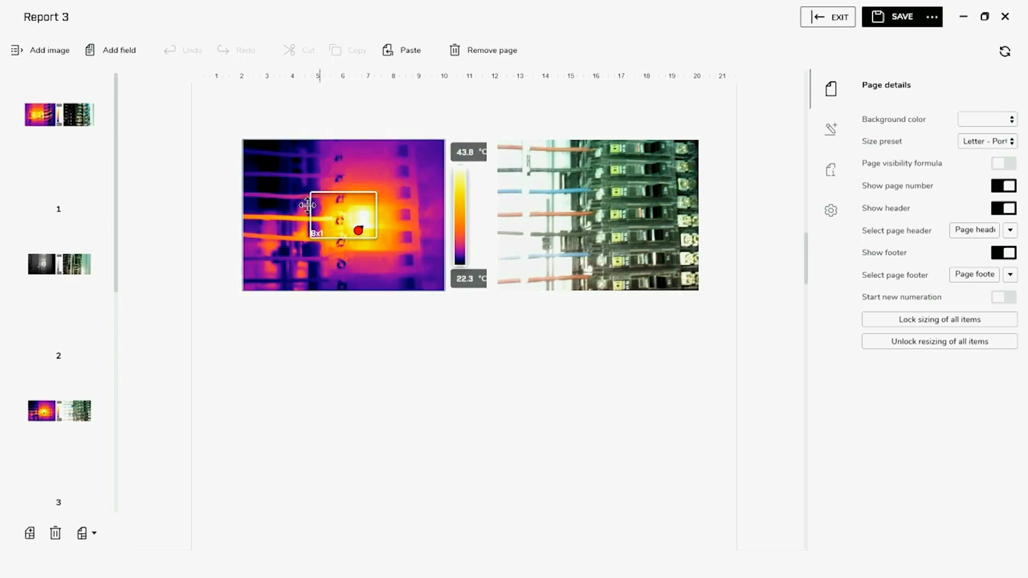
scroll(521, 481, down, 10)
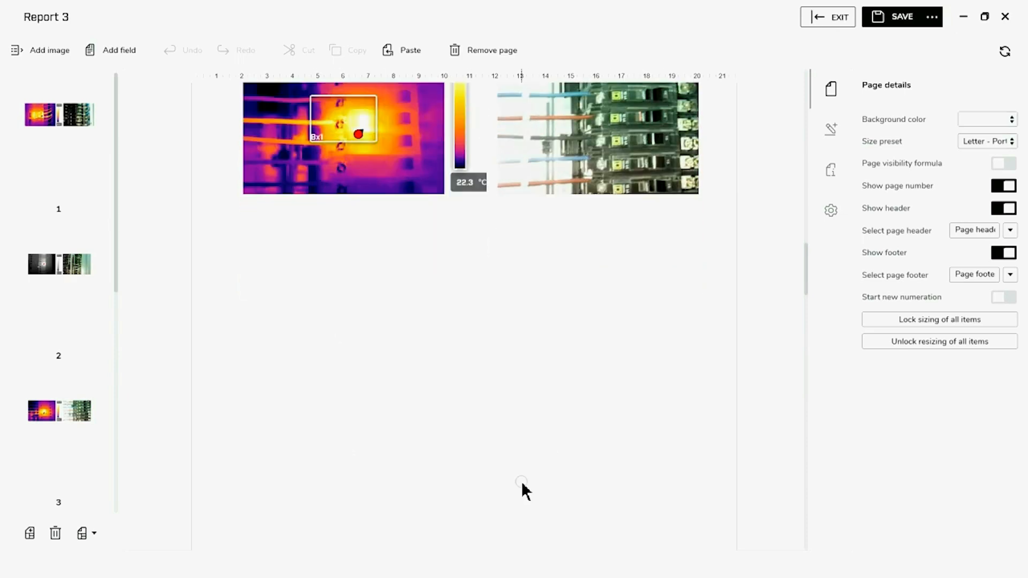
scroll(521, 470, down, 8)
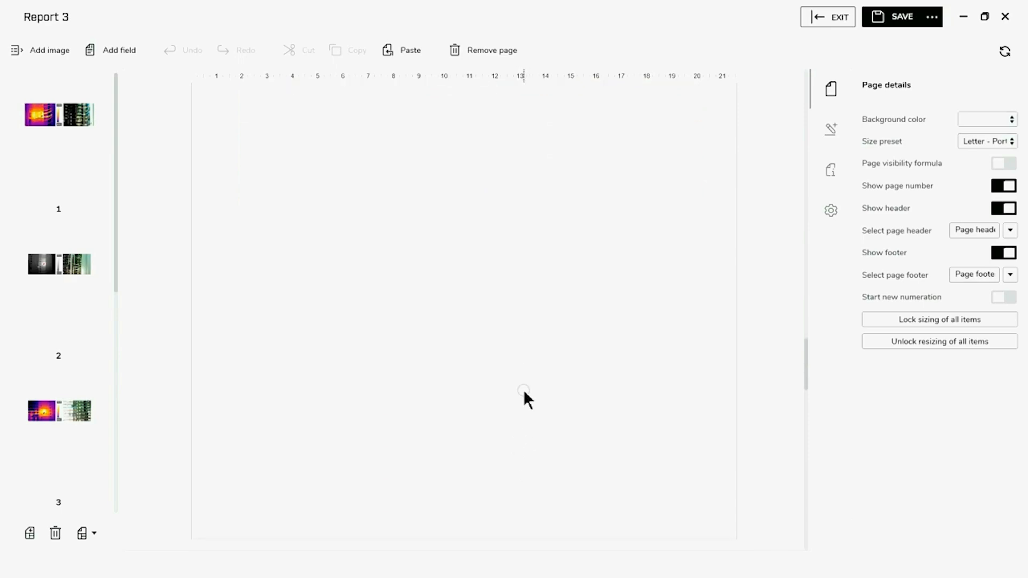
scroll(522, 390, up, 5)
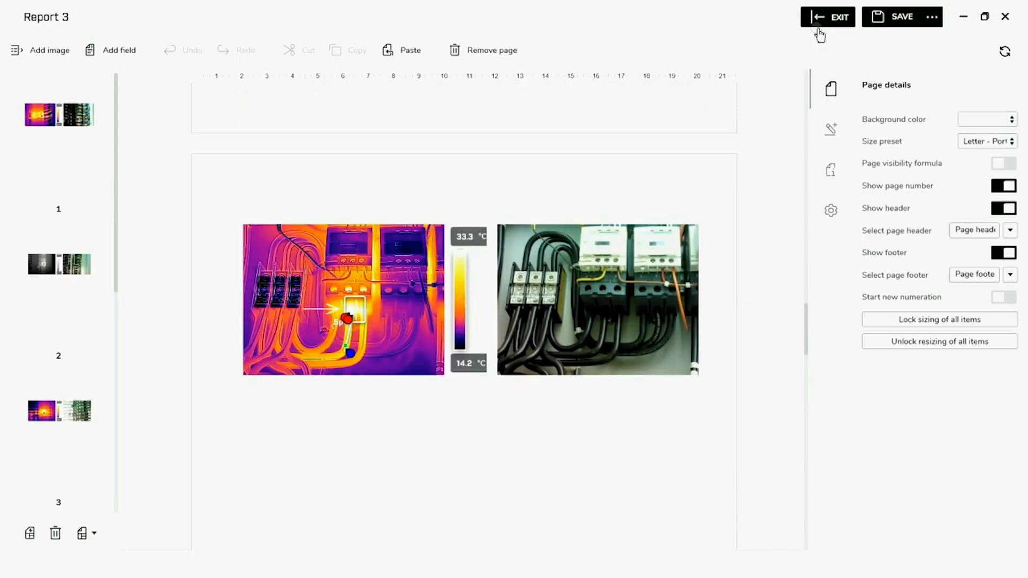
click(819, 33)
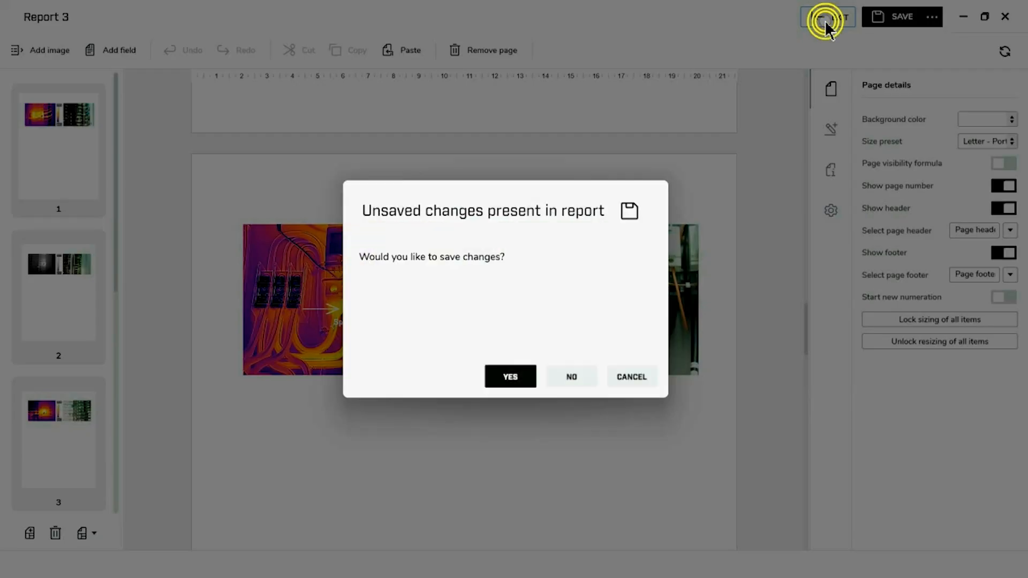
click(574, 378)
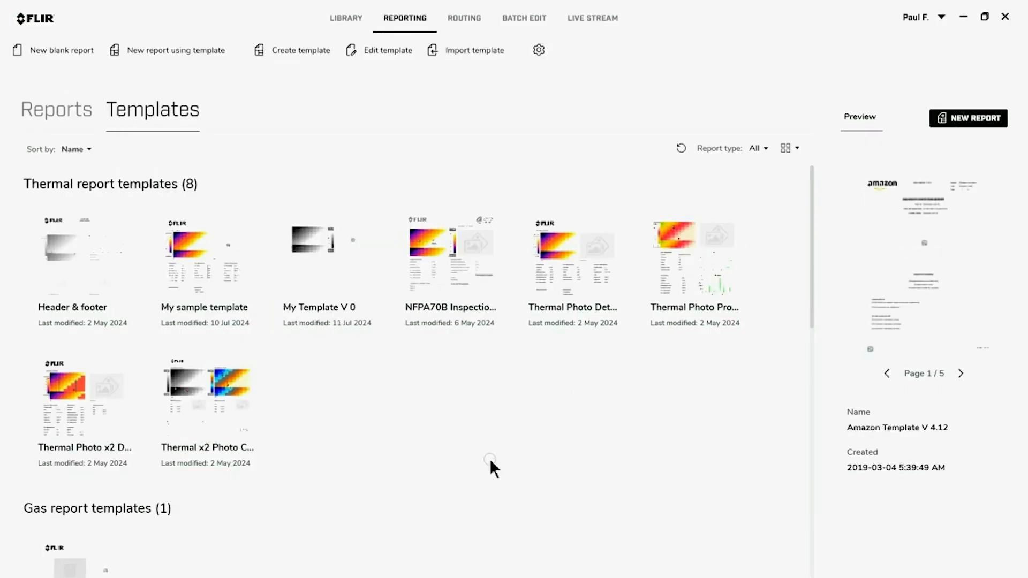
- Open the My Template V 0.01 template for editing and save it as a new template named "My Template V 0.02" without a password
click(341, 273)
right_click(343, 277)
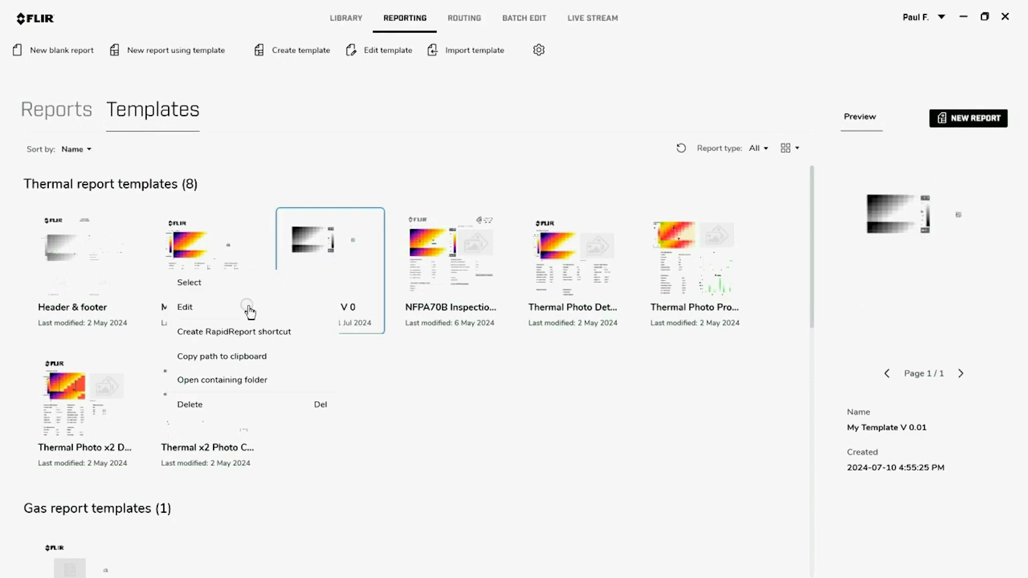
click(185, 306)
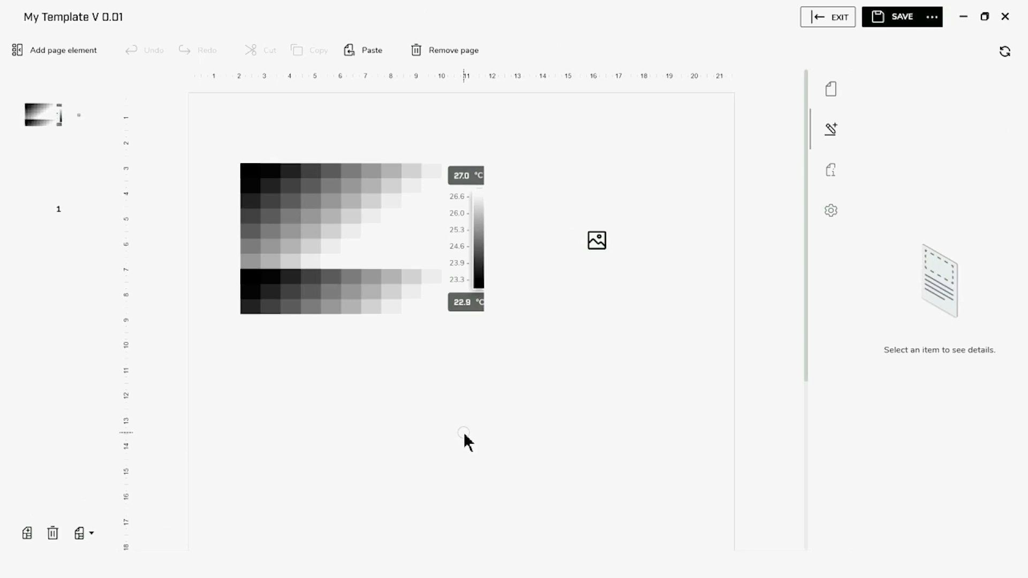
click(932, 21)
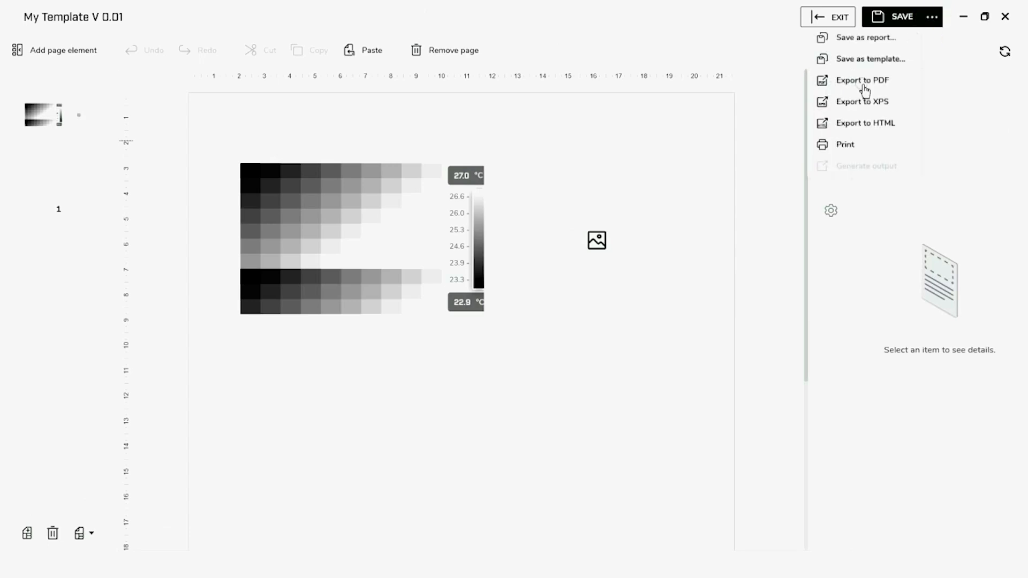
click(861, 63)
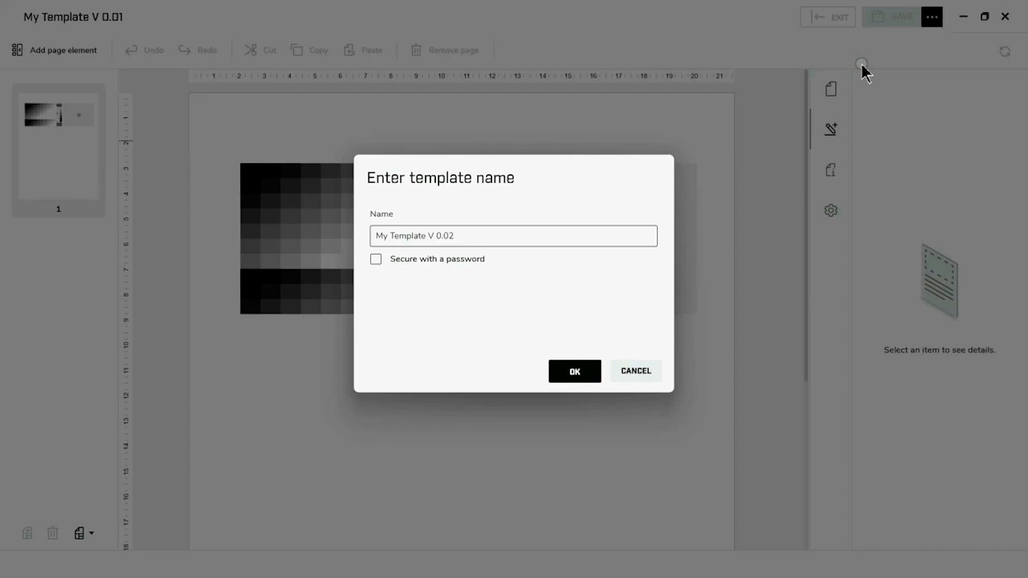
click(587, 376)
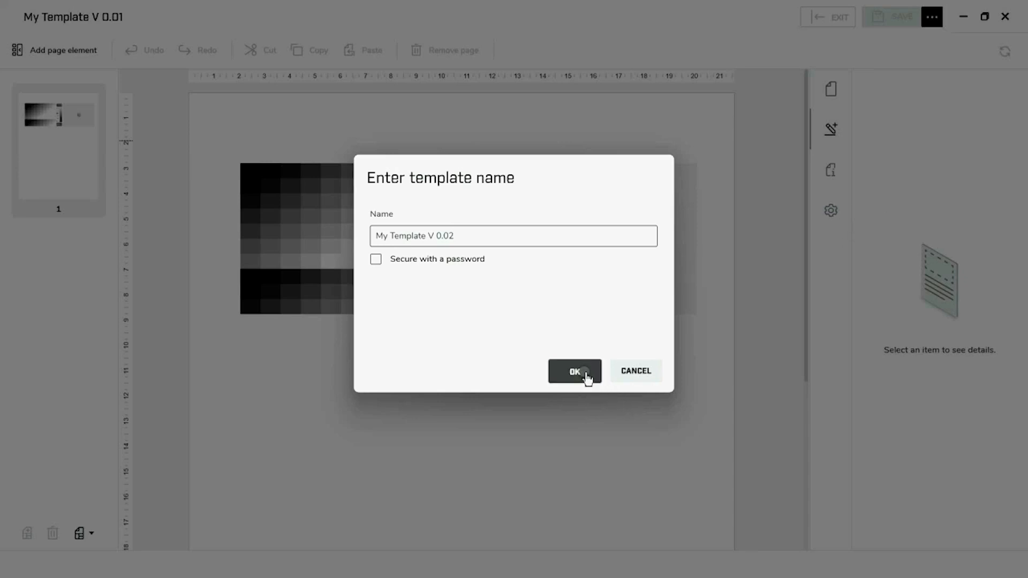
click(586, 375)
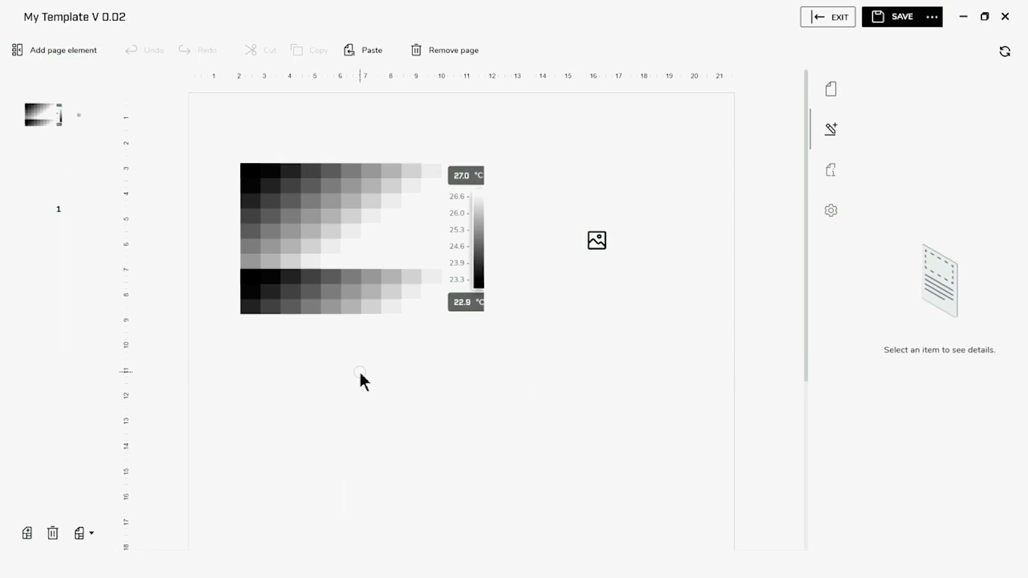
- Add a File information table and a Parameters table to the template page
click(58, 50)
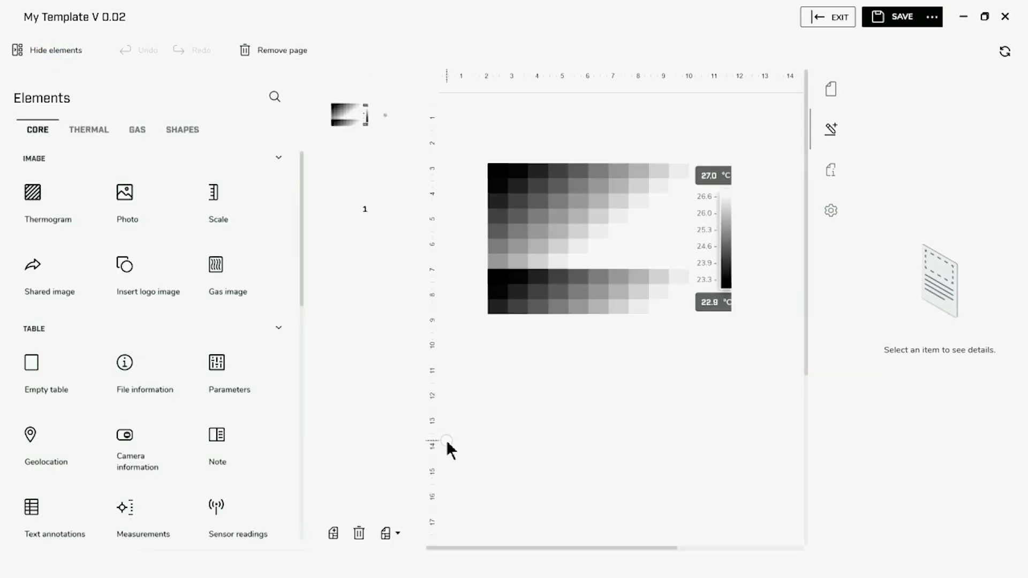
click(155, 368)
click(228, 369)
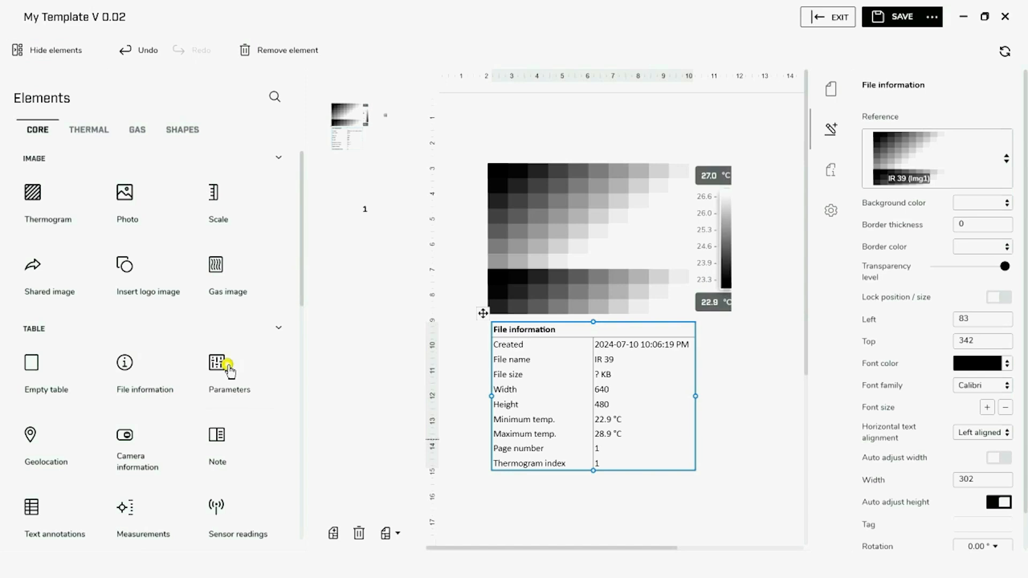
click(71, 53)
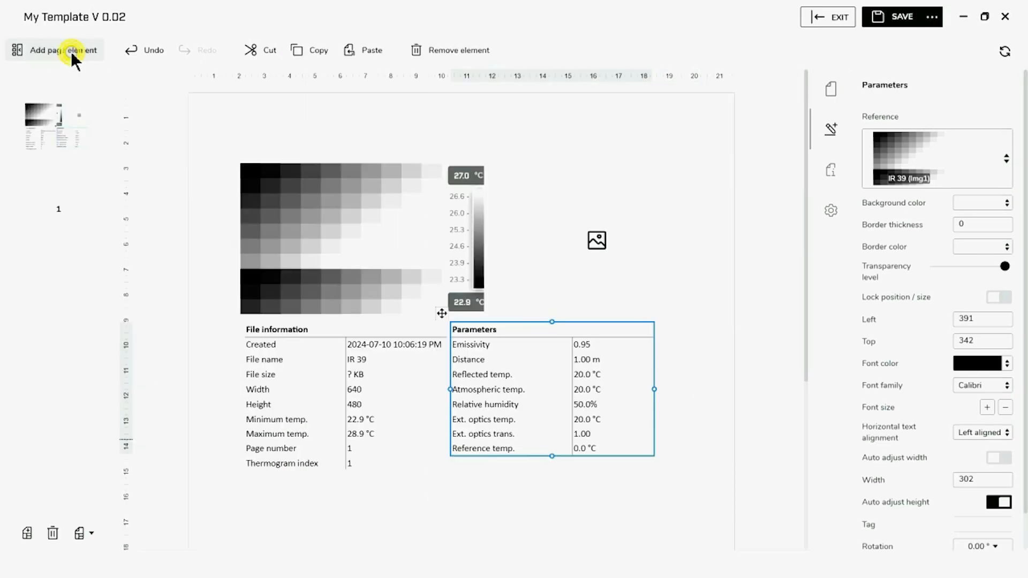
- Place the Parameters table below the photo and the File information table below the thermogram, with their top edges aligned
drag(541, 335, 592, 357)
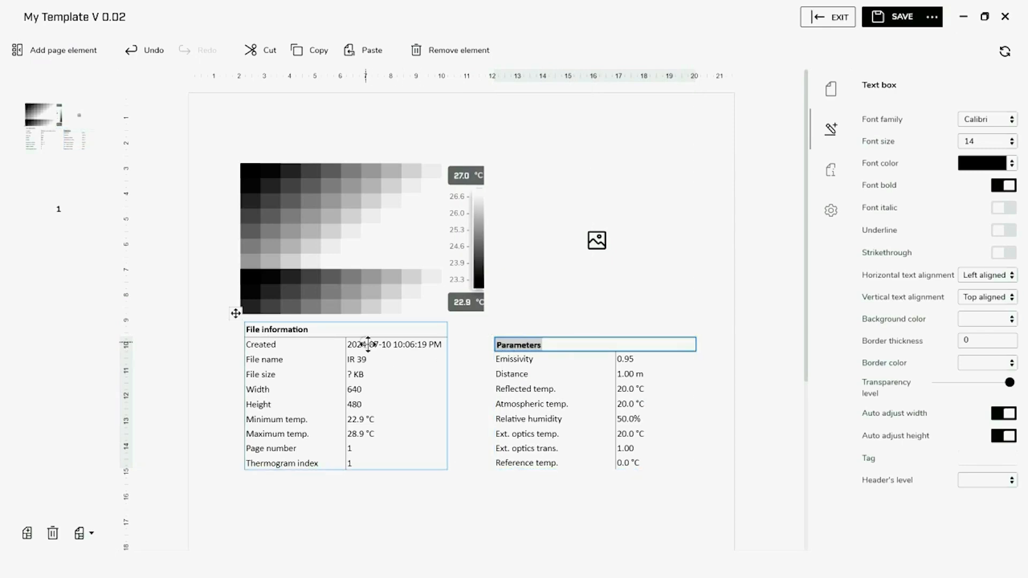
drag(368, 329, 375, 346)
click(561, 499)
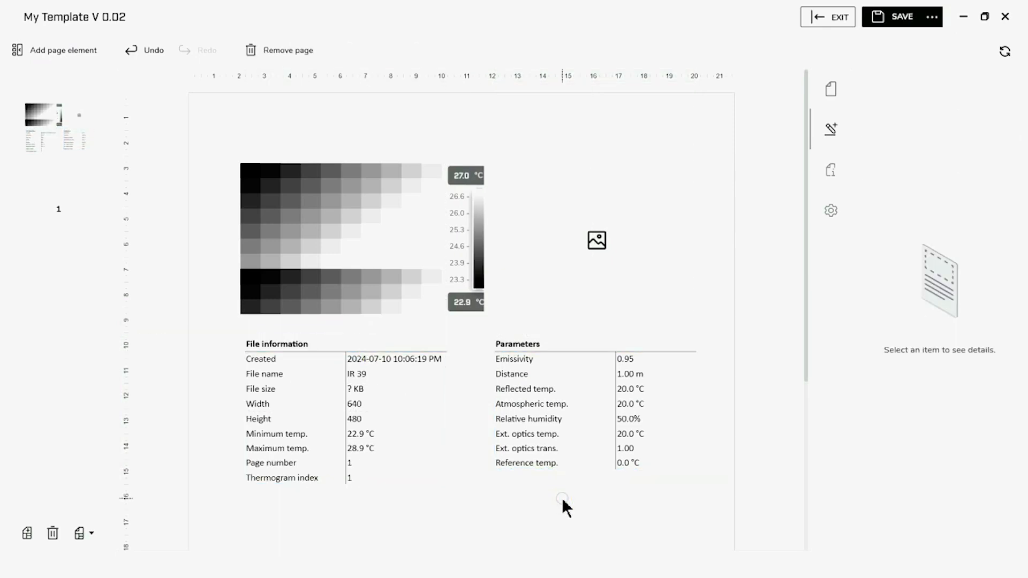
click(530, 460)
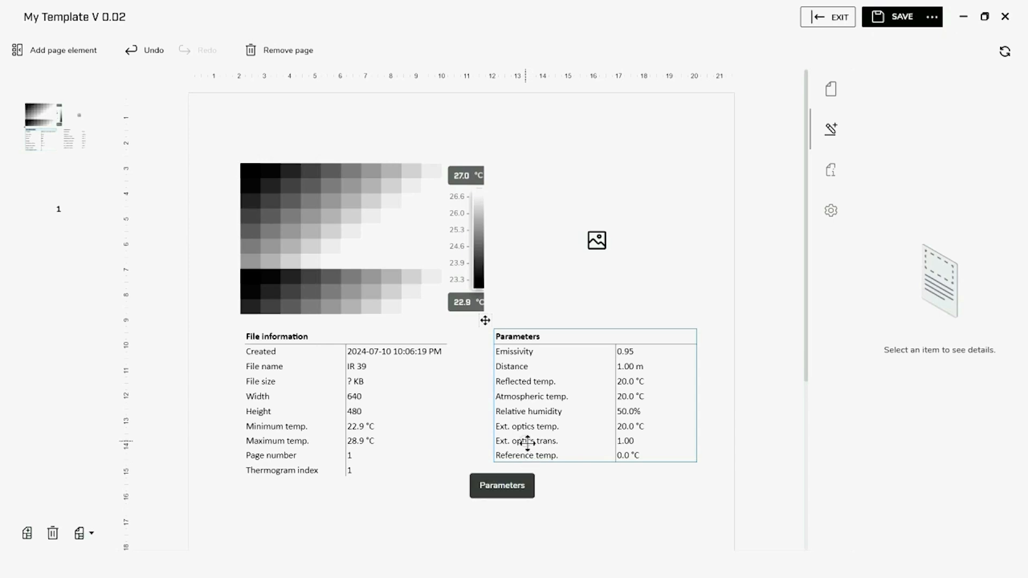
- Remove the Ext. optics temp., Ext. optics trans. and Reference temp. rows from the Parameters table
double_click(534, 427)
right_click(535, 427)
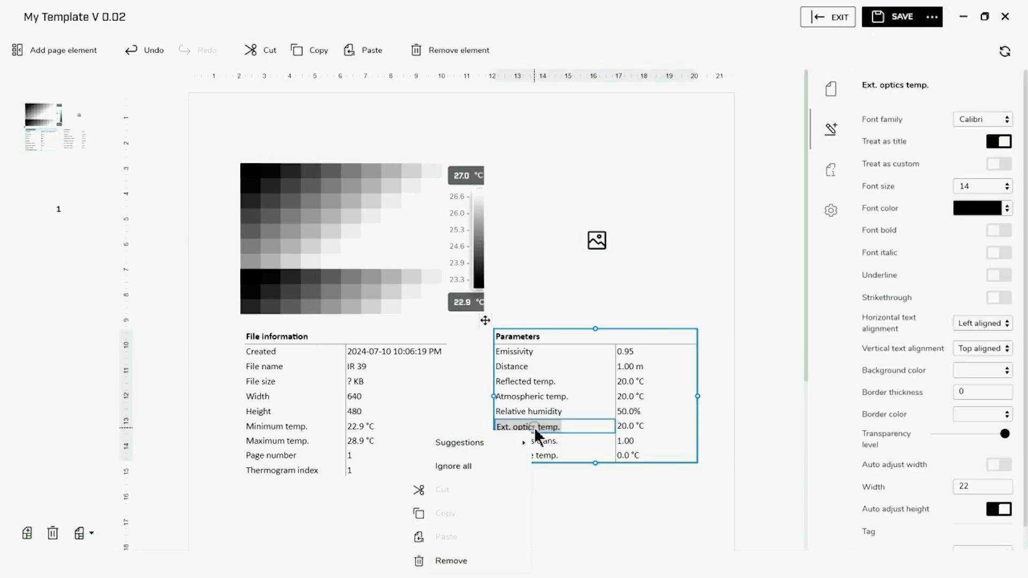
right_click(534, 427)
click(450, 389)
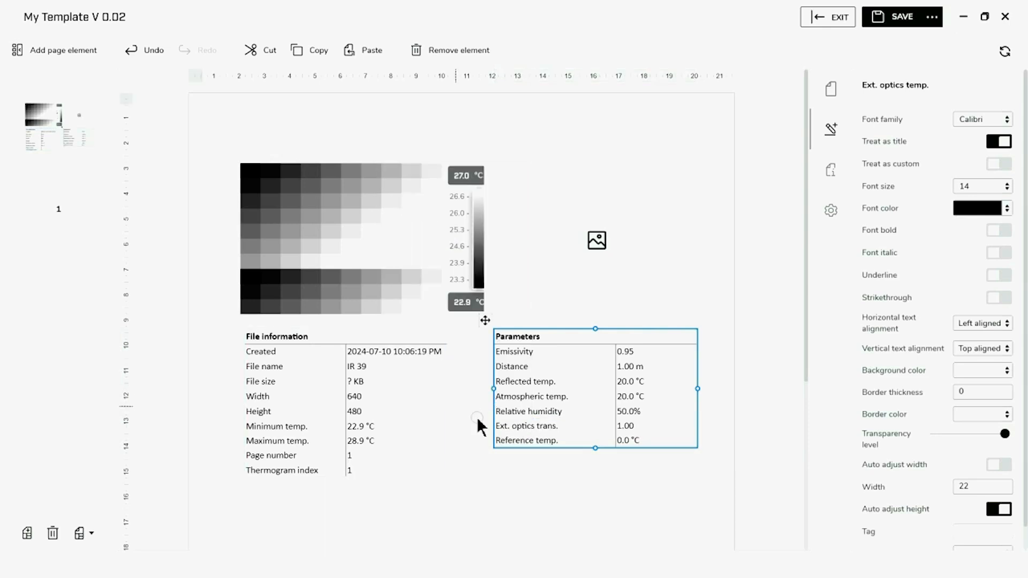
double_click(516, 427)
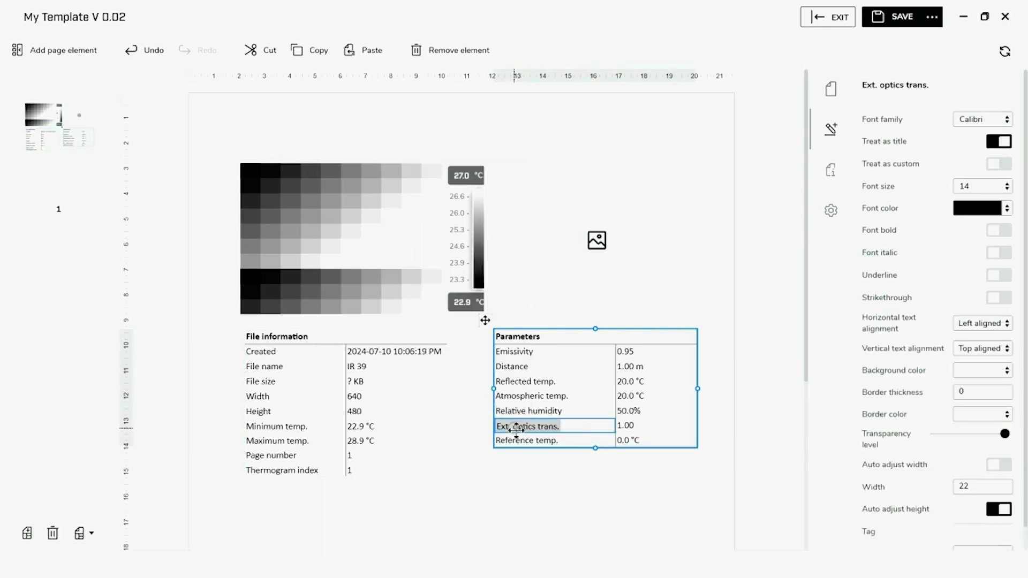
right_click(514, 429)
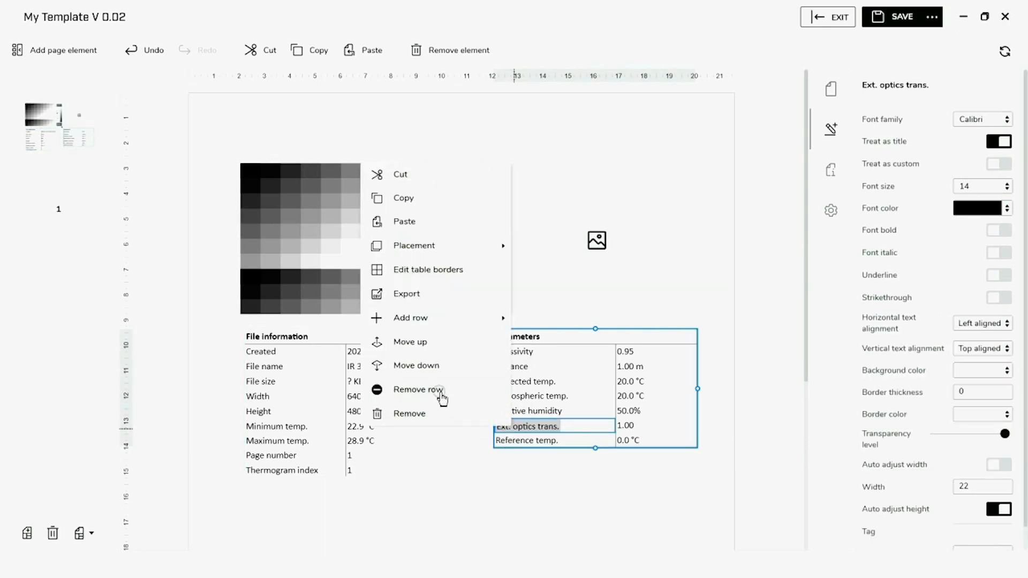
click(442, 391)
double_click(504, 427)
right_click(503, 426)
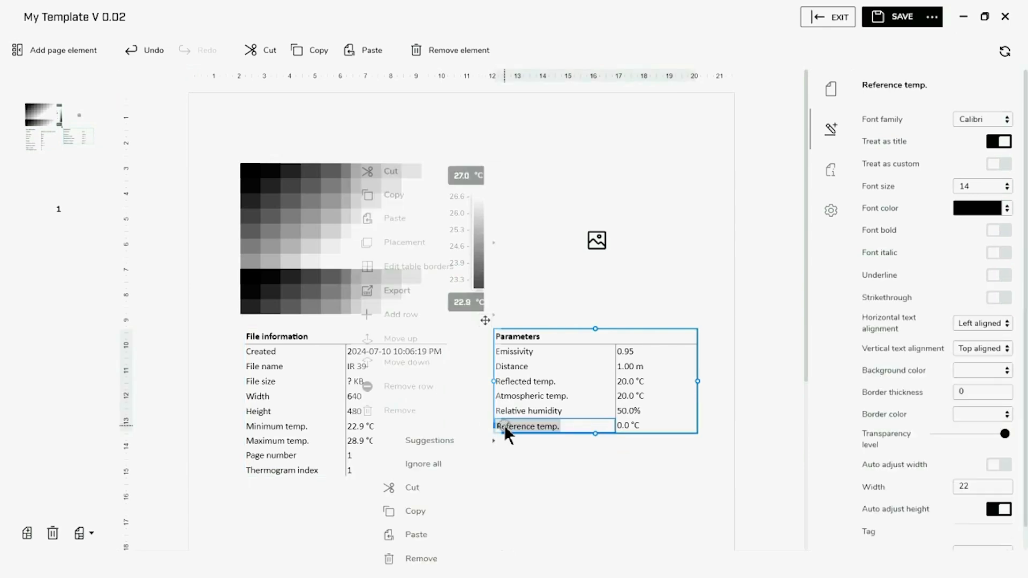
click(421, 387)
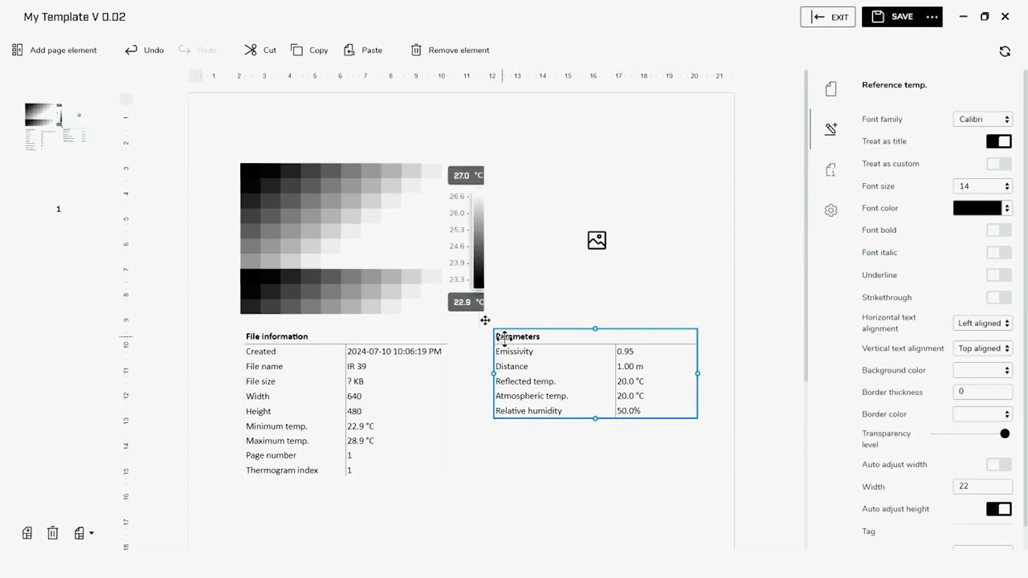
- Change the heading of the Parameters table to "Image Calibration Parameters"
double_click(505, 336)
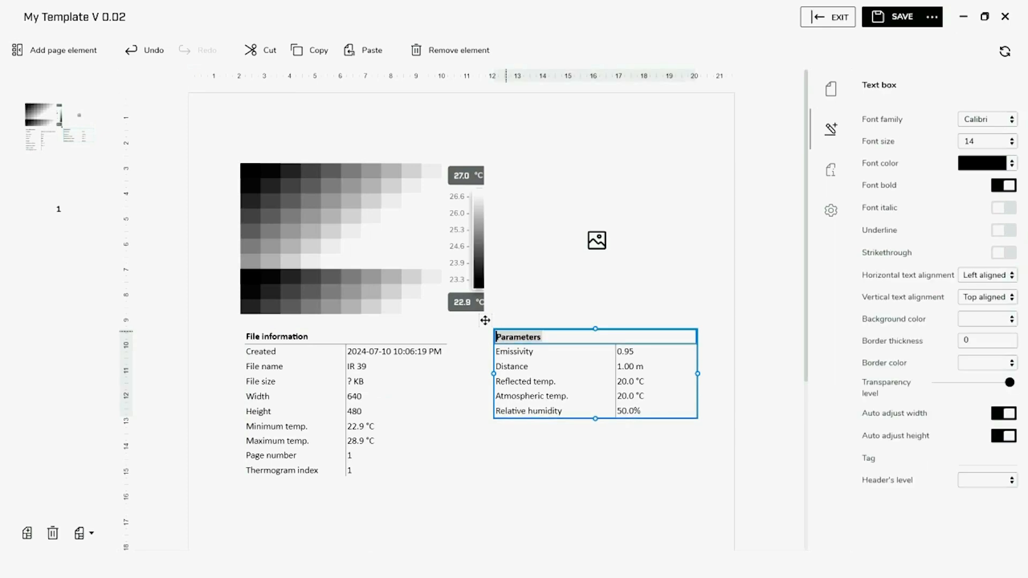
text(Image Cal)
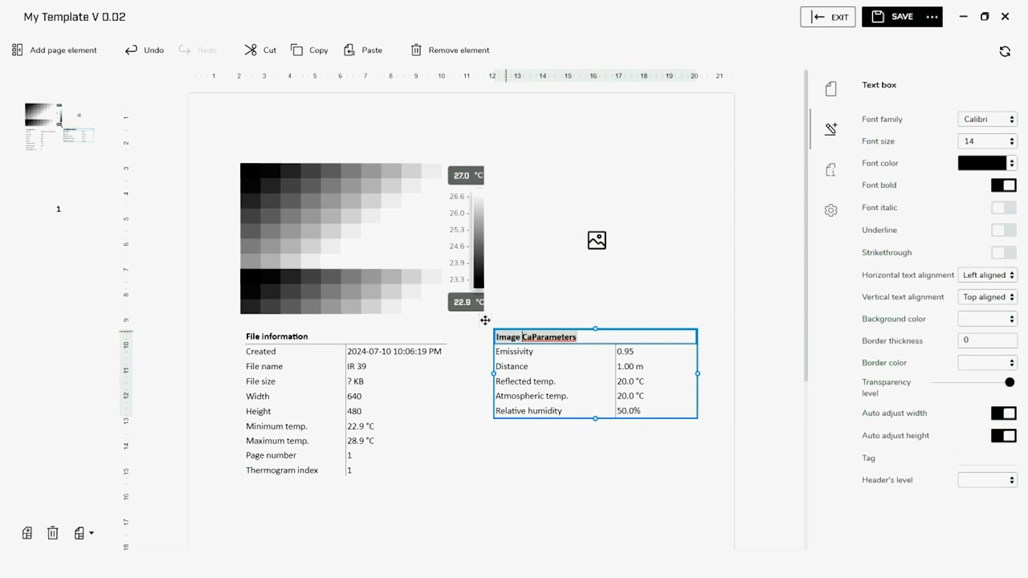
text(ibration)
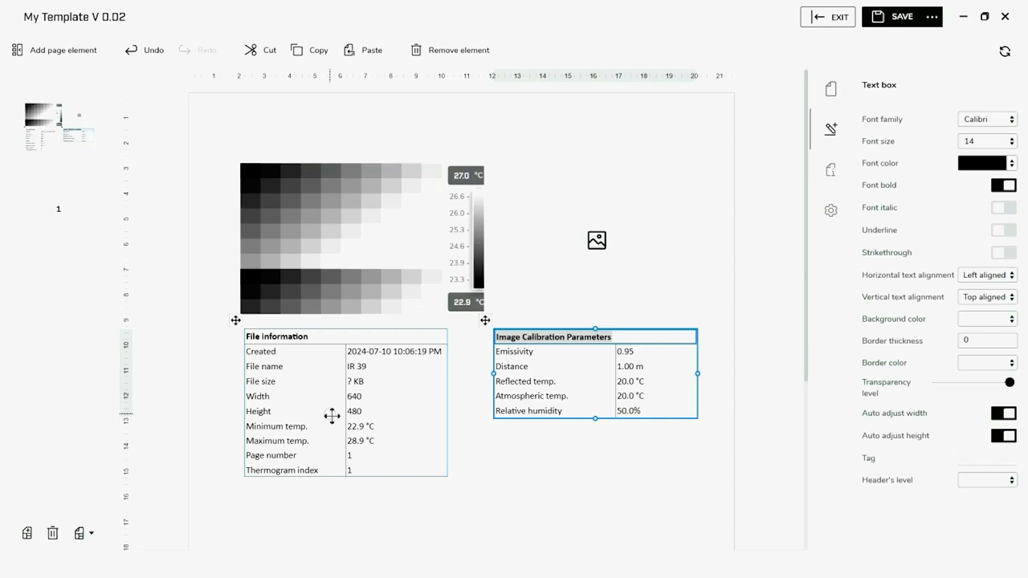
- Remove the Thermogram index, Page number, Maximum temp. and Minimum temp. rows from the File information table
click(294, 442)
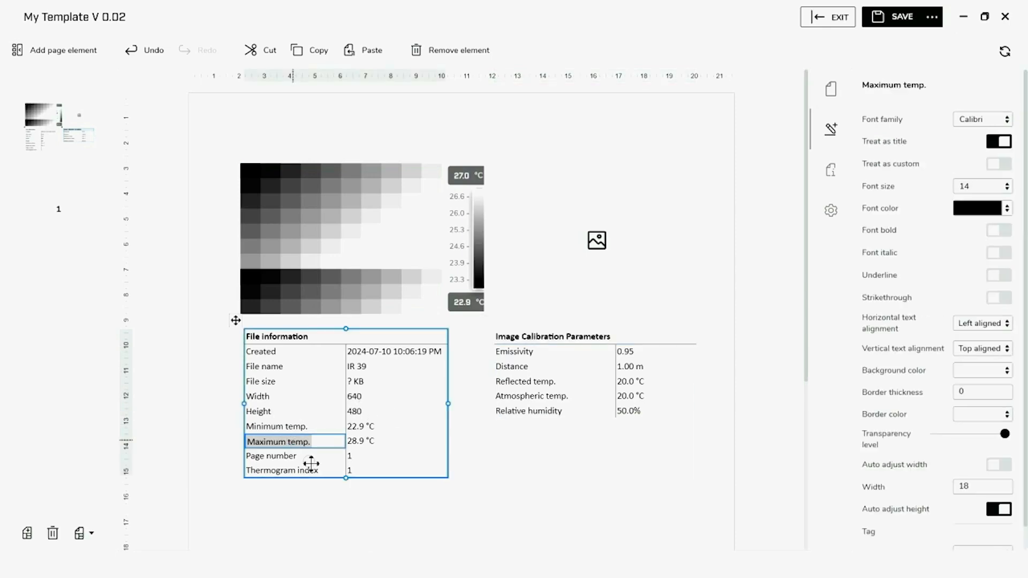
click(258, 471)
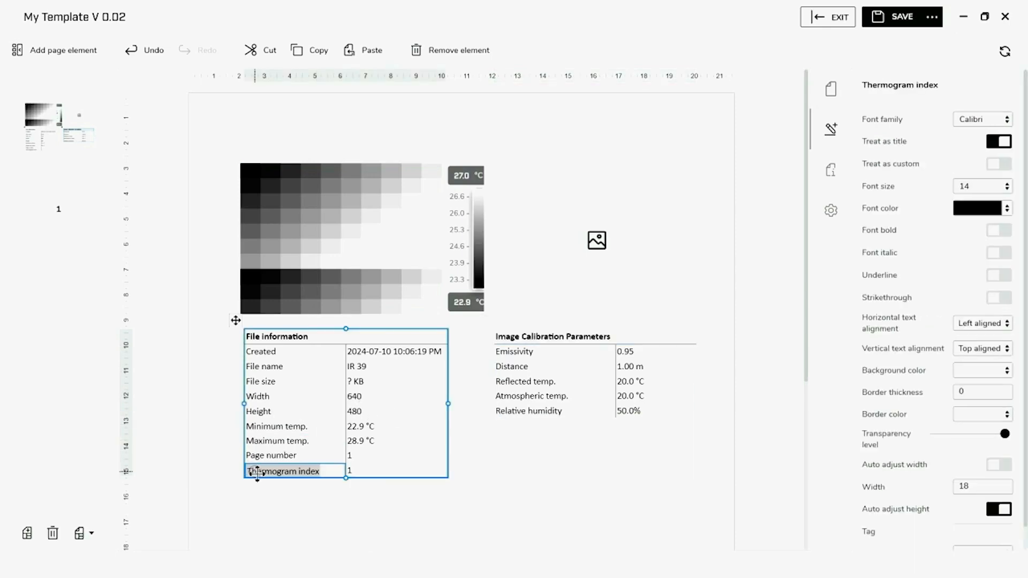
right_click(256, 470)
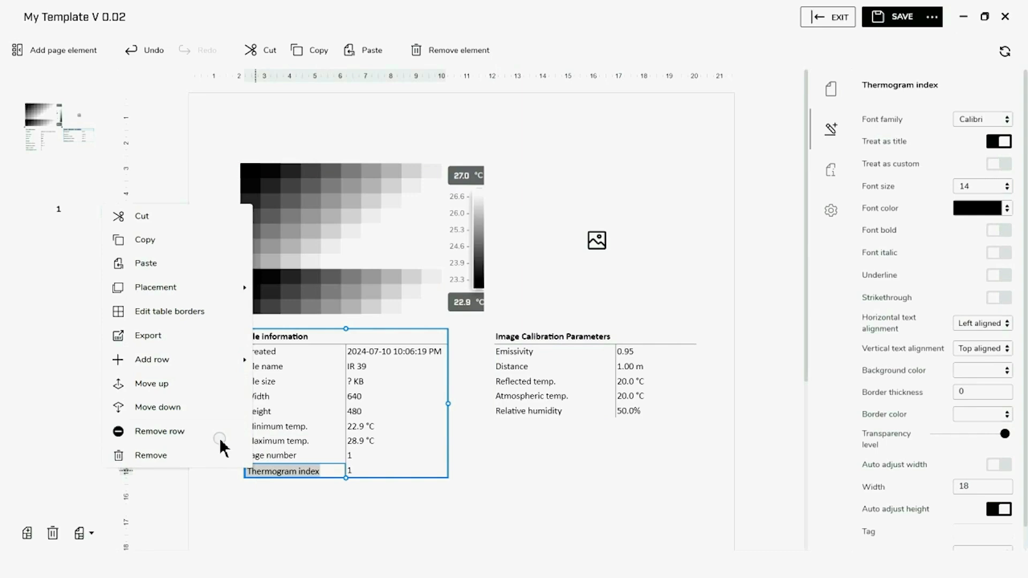
click(219, 436)
click(257, 455)
right_click(258, 455)
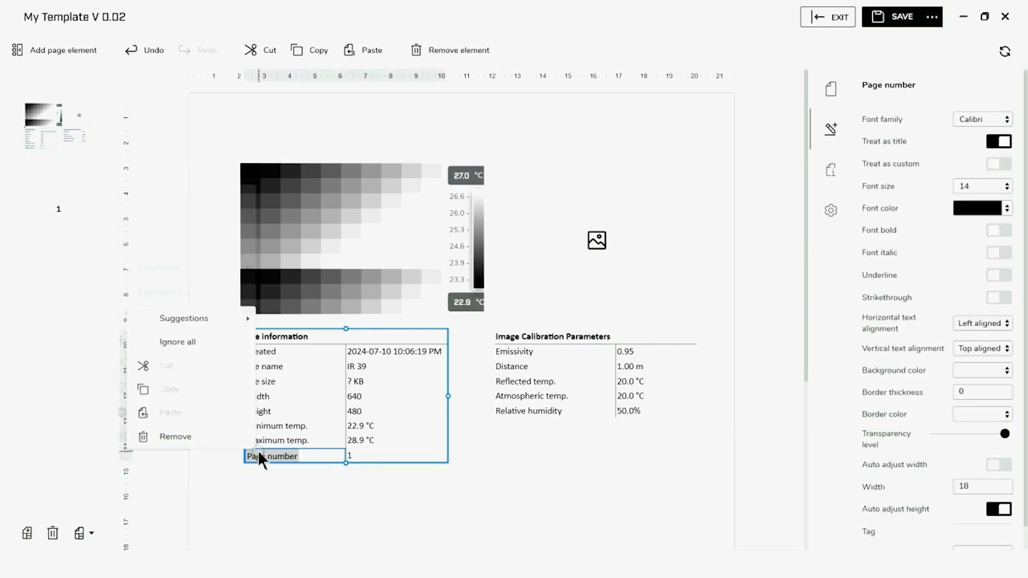
click(211, 410)
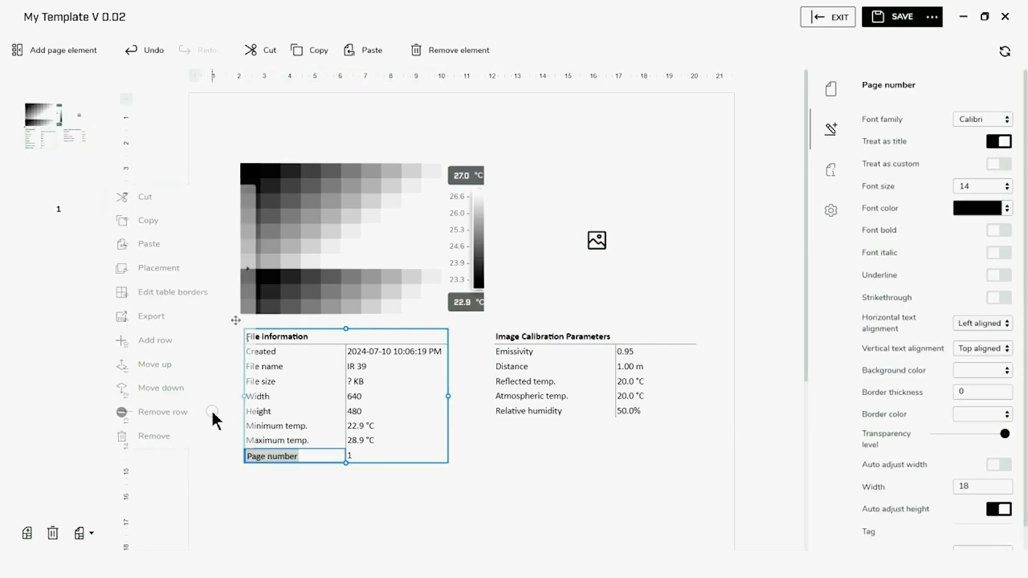
click(259, 439)
right_click(258, 439)
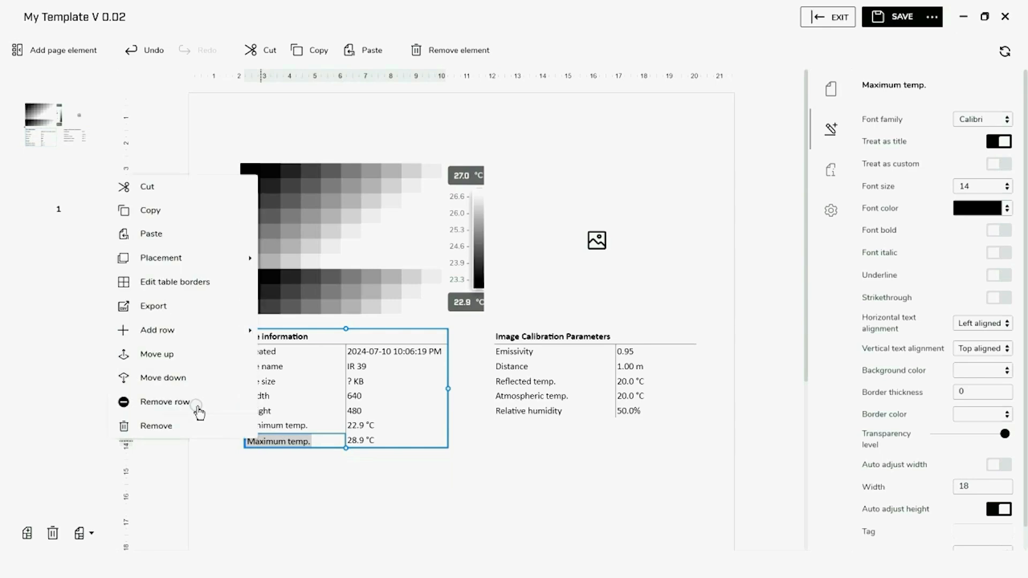
click(198, 412)
click(259, 426)
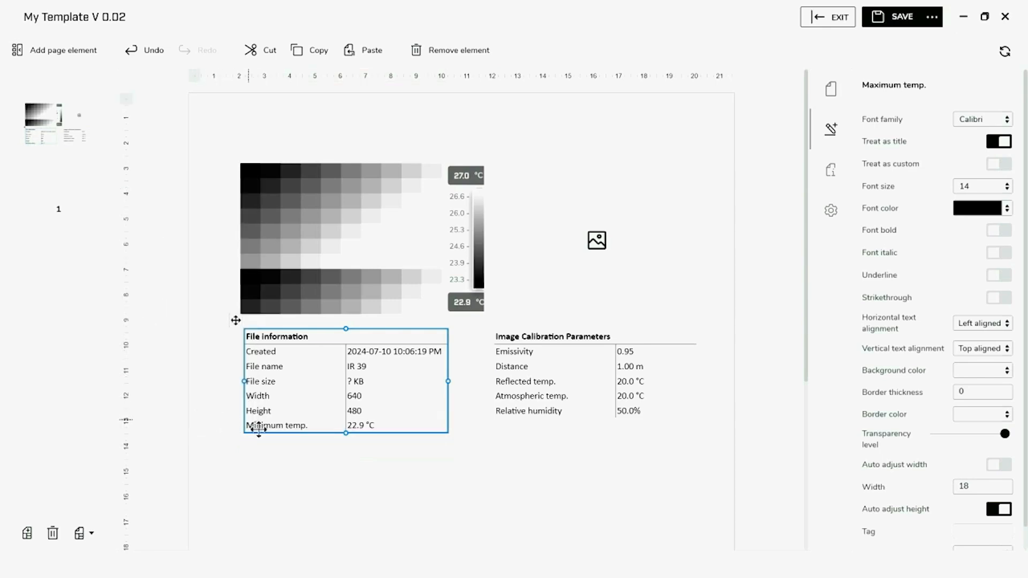
right_click(261, 423)
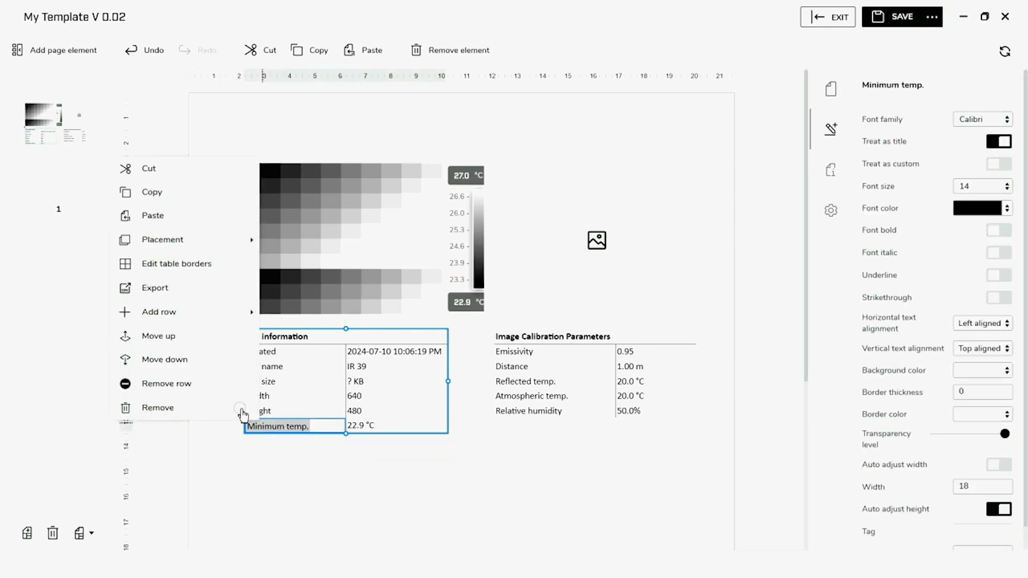
click(207, 394)
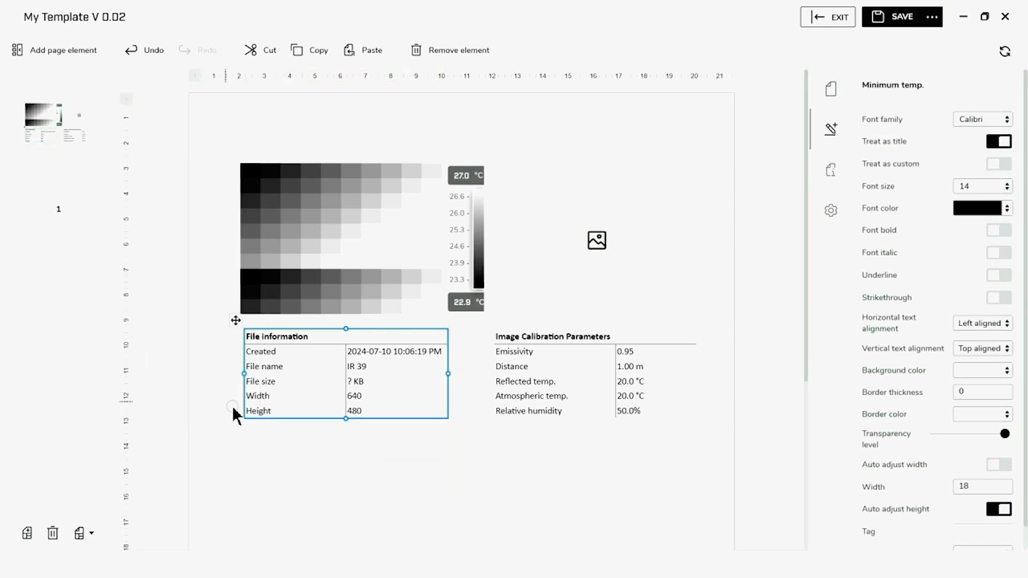
- Remove the Height, Width and File size rows from the File information table
click(279, 413)
right_click(281, 416)
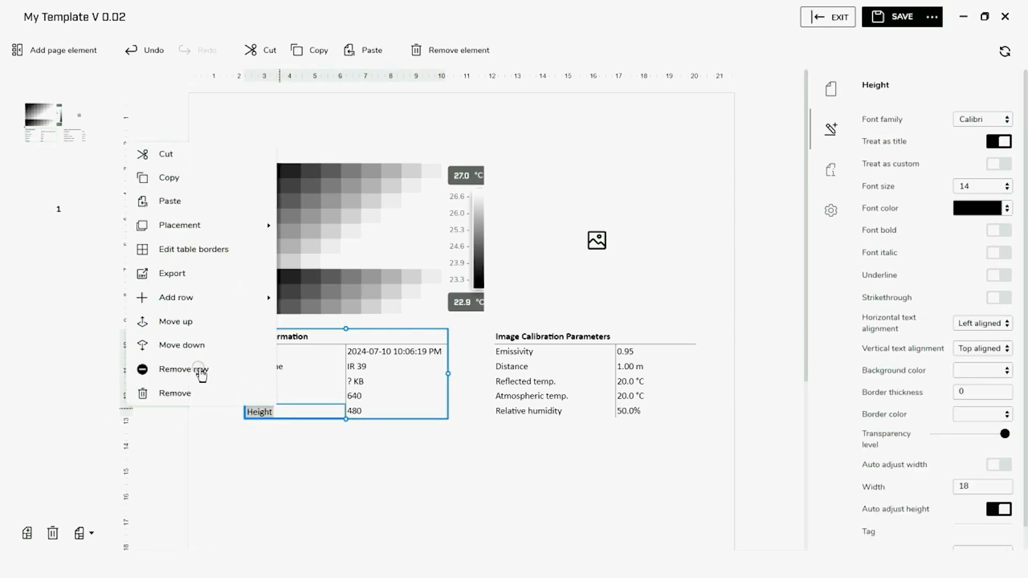
click(204, 368)
click(269, 397)
right_click(265, 396)
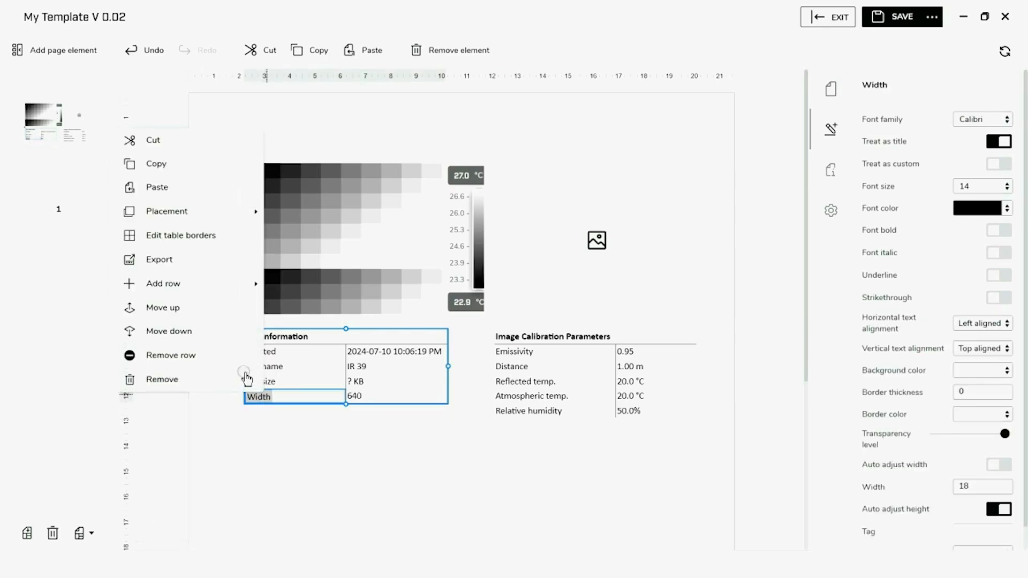
click(223, 367)
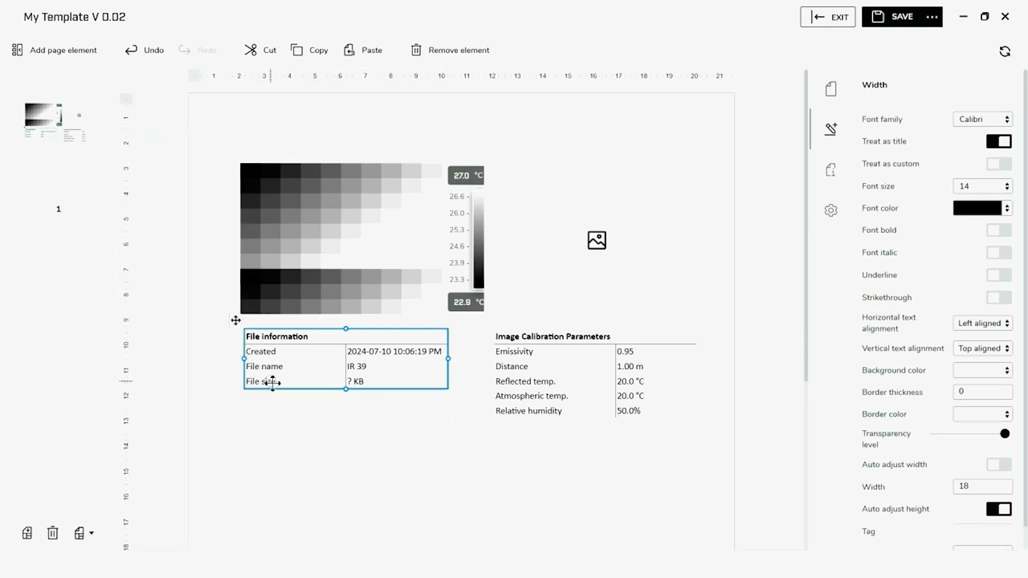
click(270, 380)
right_click(270, 380)
right_click(240, 380)
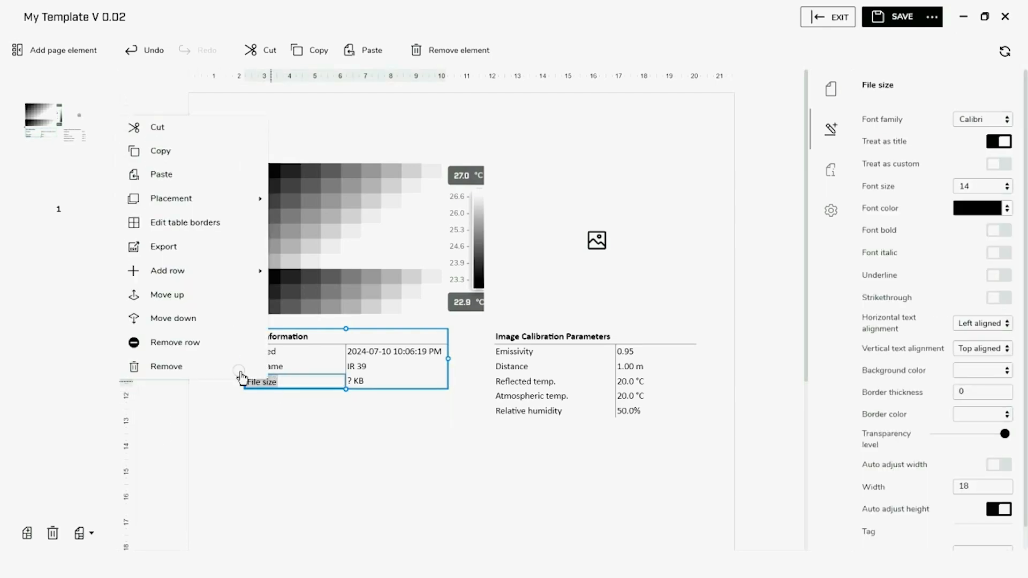
click(197, 342)
- Deselect the table, save the template and leave the template editor
click(306, 491)
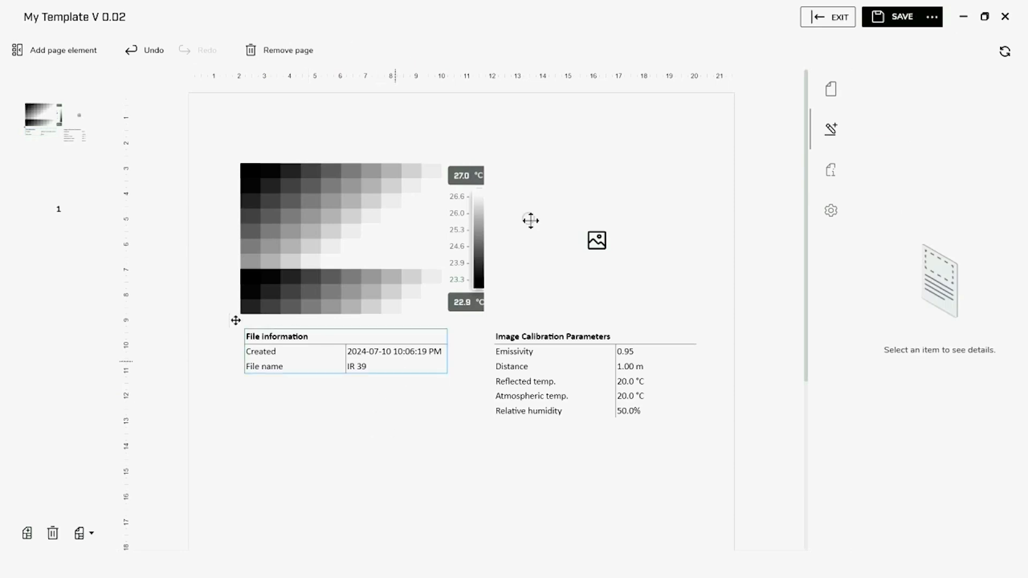
click(897, 28)
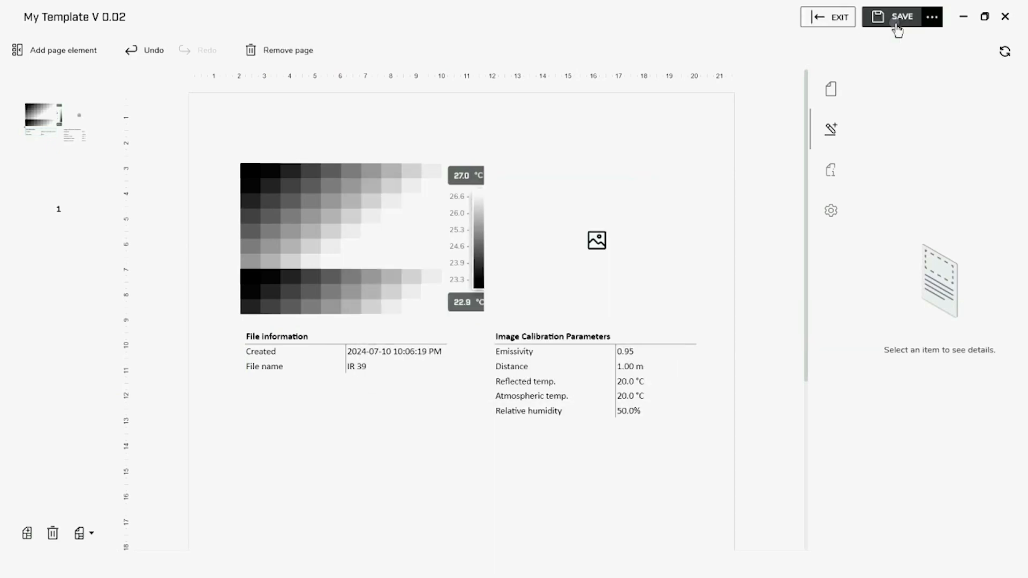
click(833, 17)
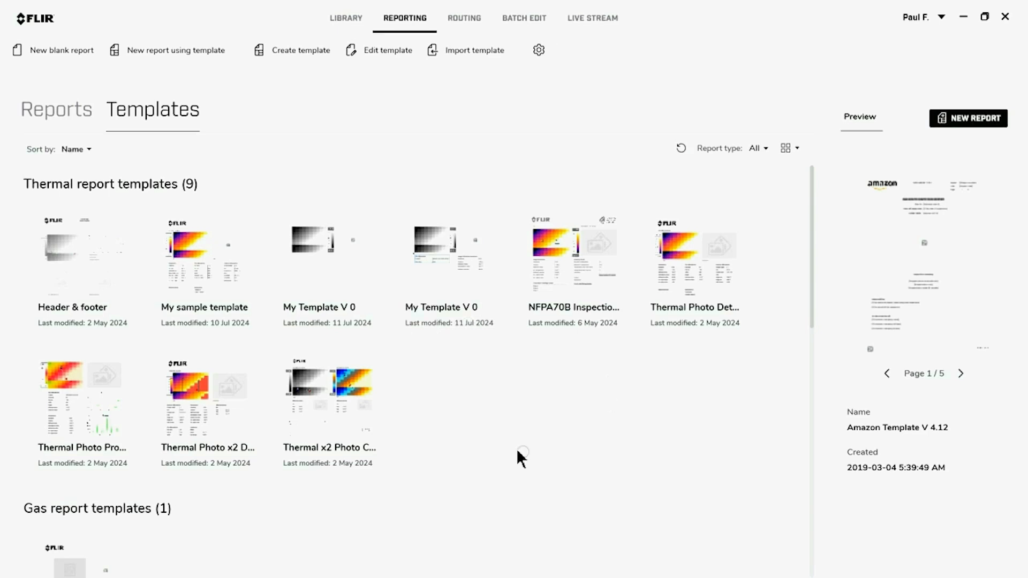
- Create a test report from My Template V 0.02 with the images in the 100_FLIR folder and hide the image library
double_click(466, 277)
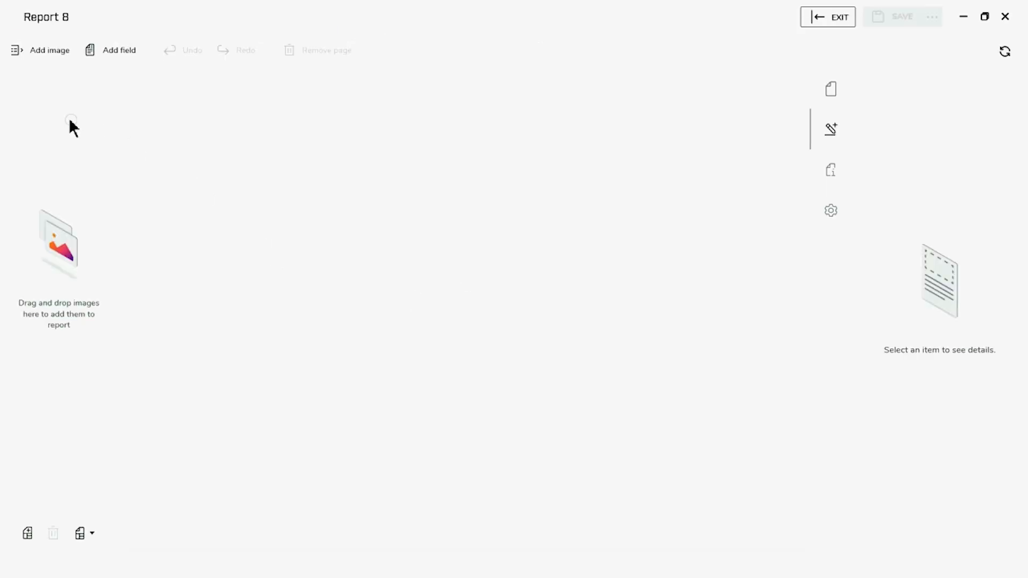
click(53, 50)
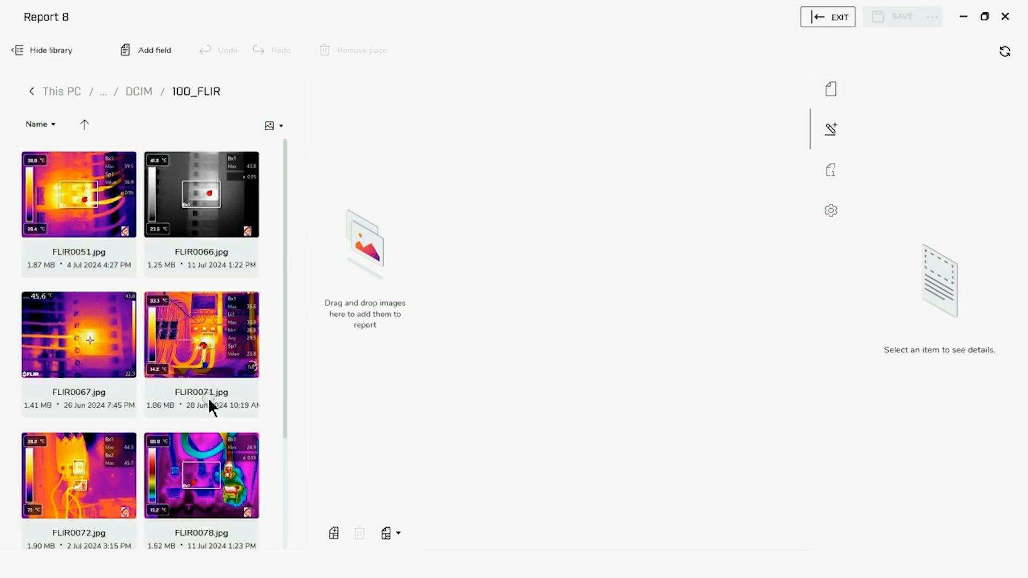
drag(221, 329, 329, 328)
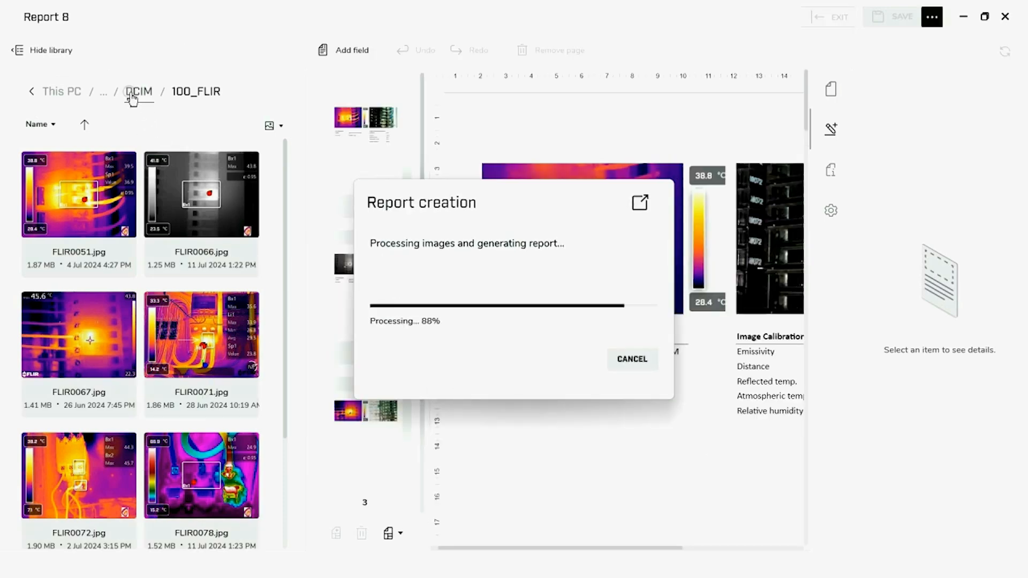
click(58, 52)
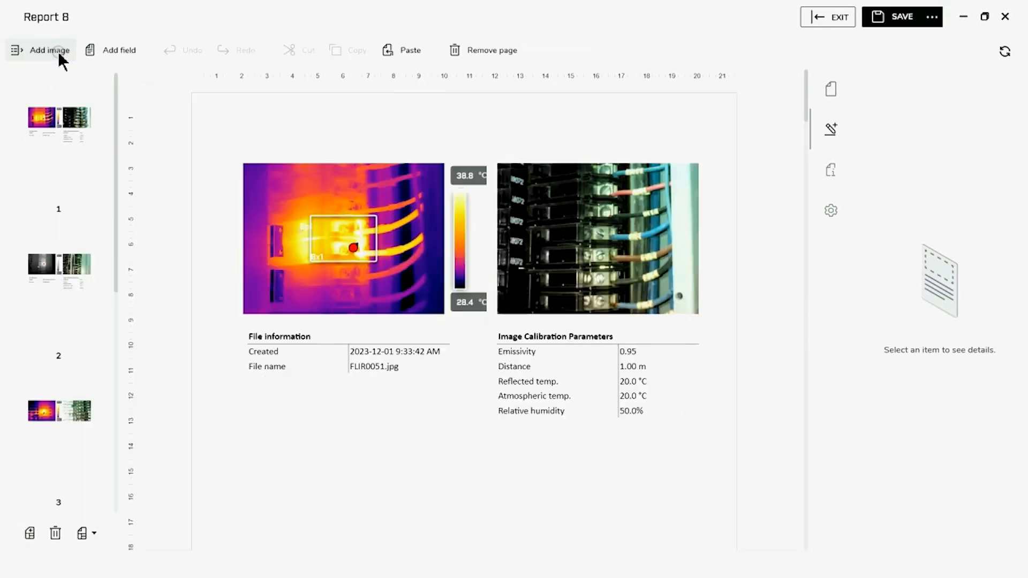
- Check the images and both data tables on the generated report pages, and exit the report without saving it
scroll(447, 455, down, 5)
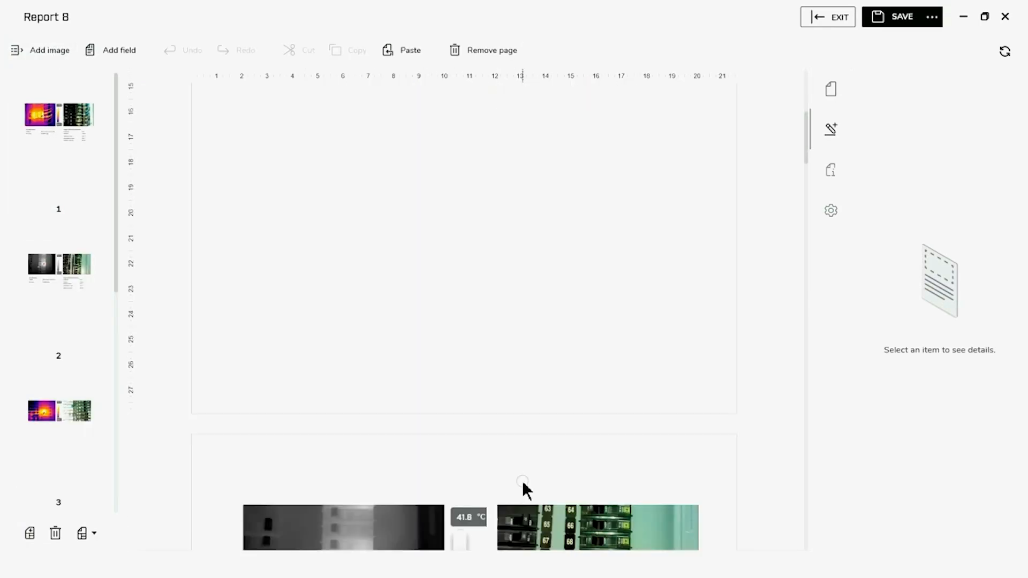
scroll(525, 488, down, 12)
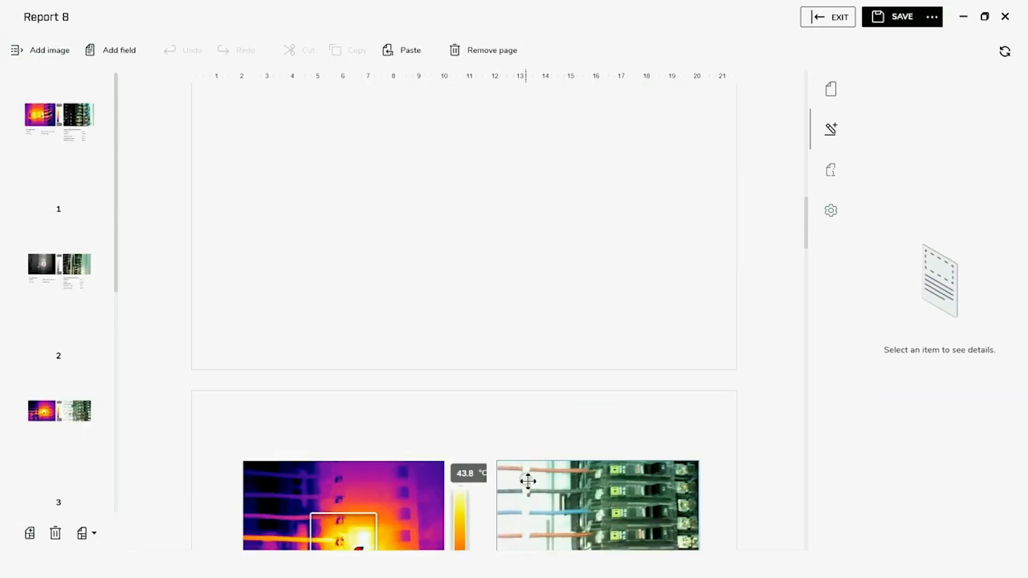
scroll(527, 481, down, 7)
scroll(529, 487, down, 15)
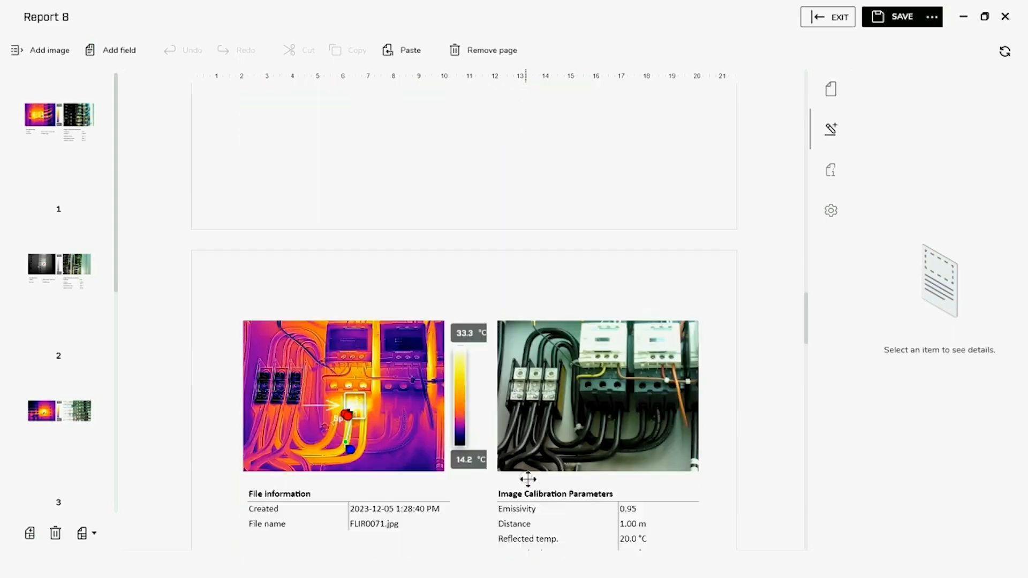
scroll(523, 476, down, 4)
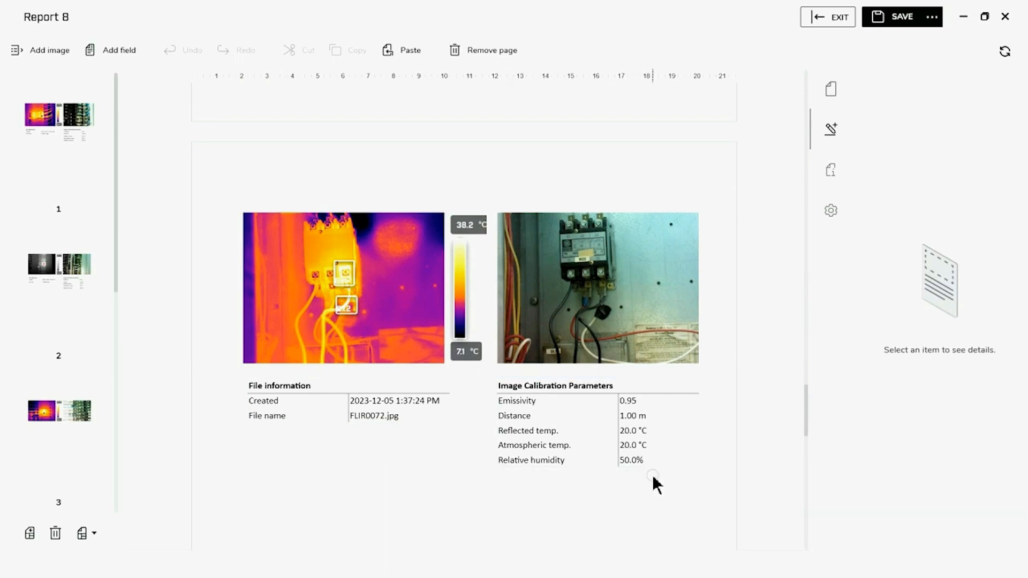
scroll(637, 492, up, 10)
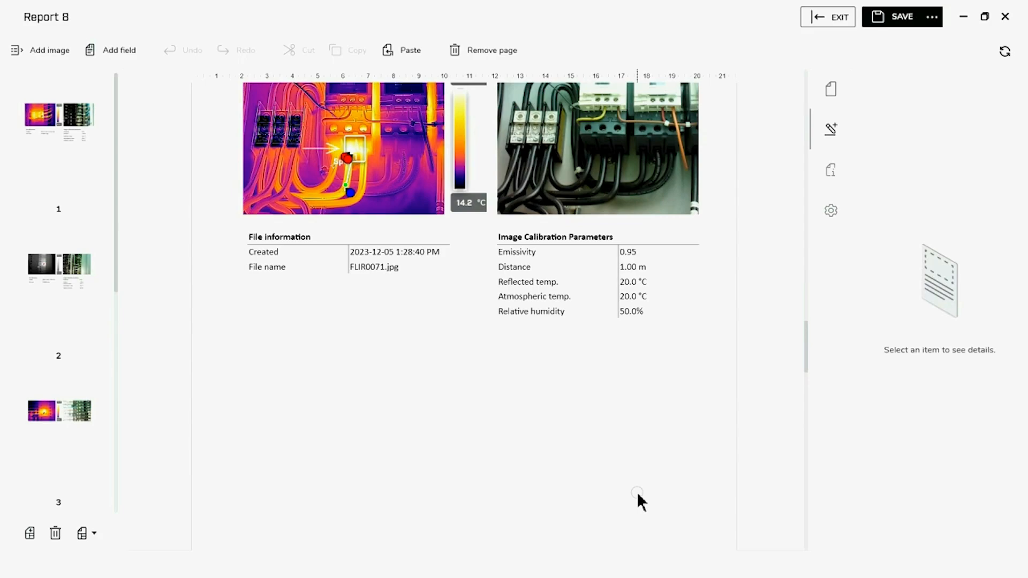
click(833, 21)
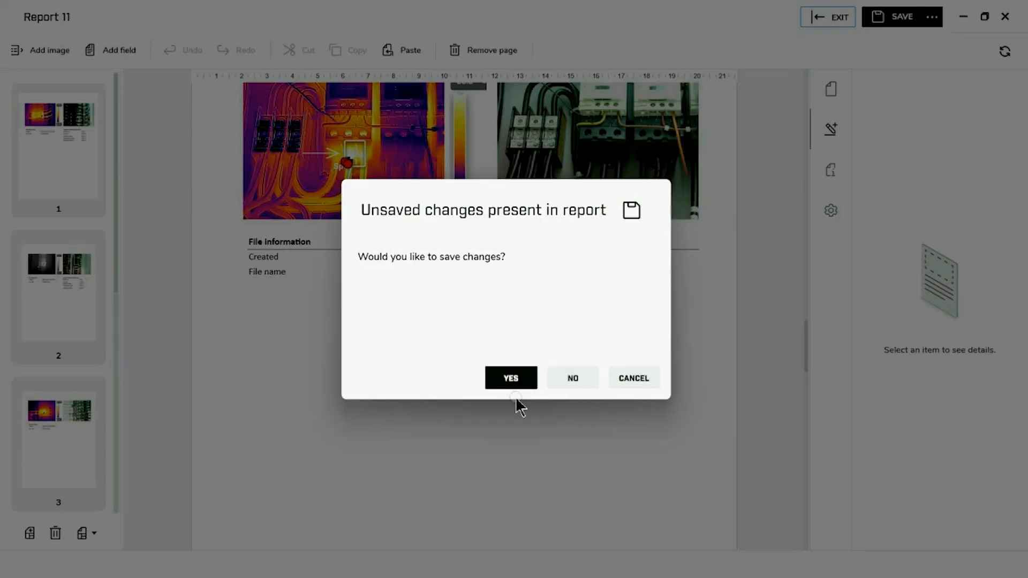
click(559, 378)
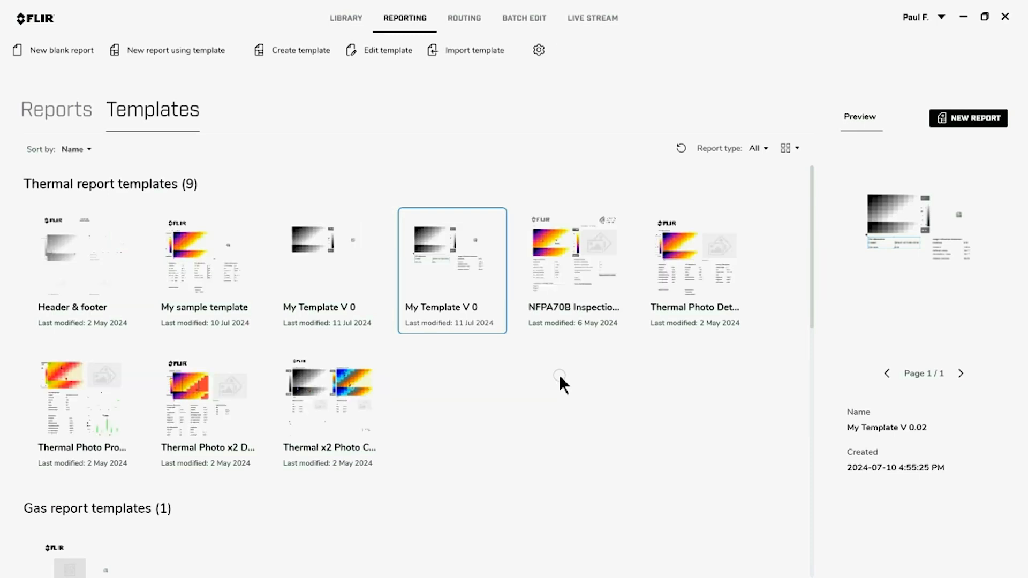
- Open My Template V 0.02 for editing and save it as a new template named "My Template V 0.03"
right_click(452, 279)
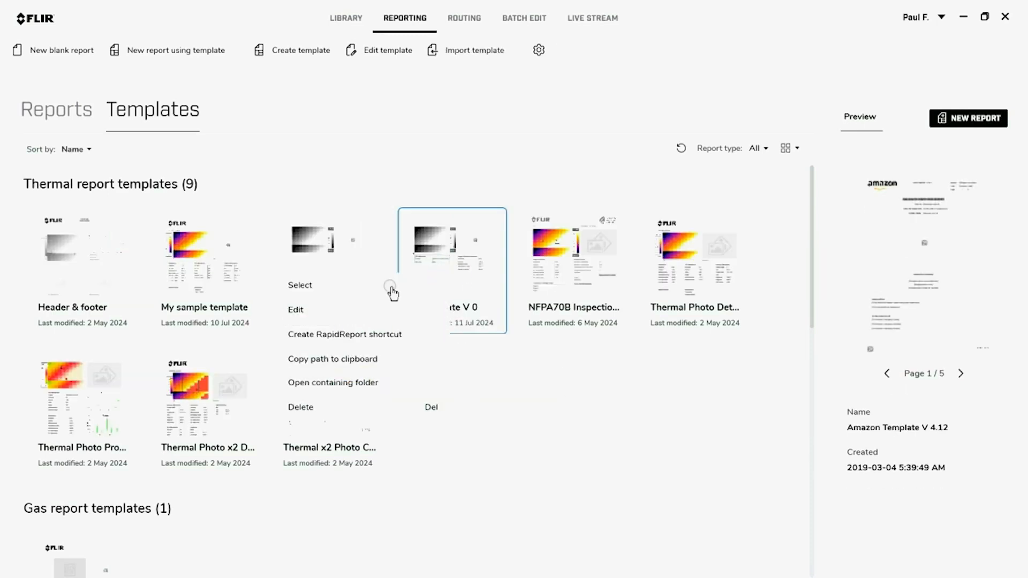
click(336, 306)
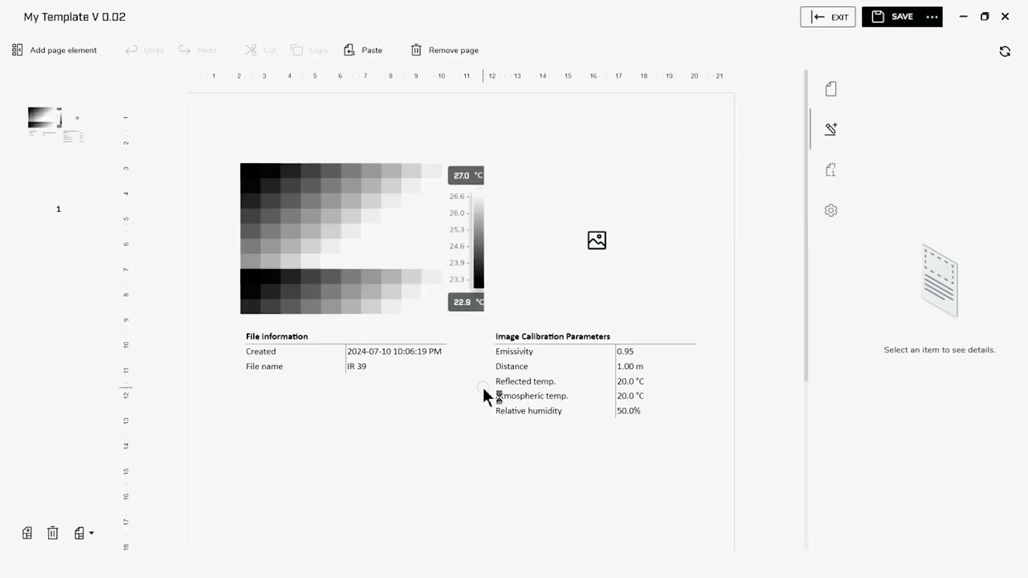
click(931, 18)
click(888, 58)
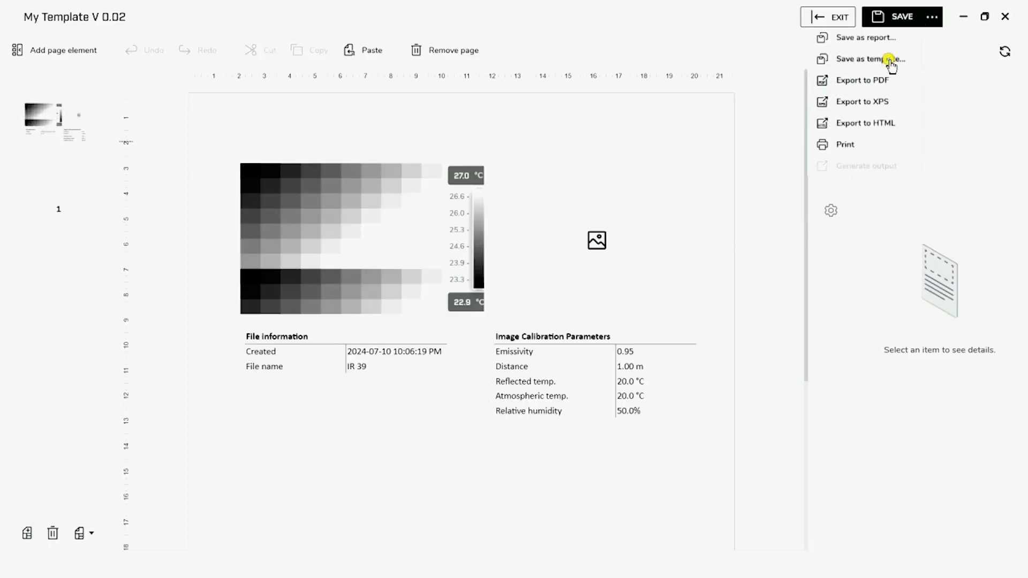
text(My T)
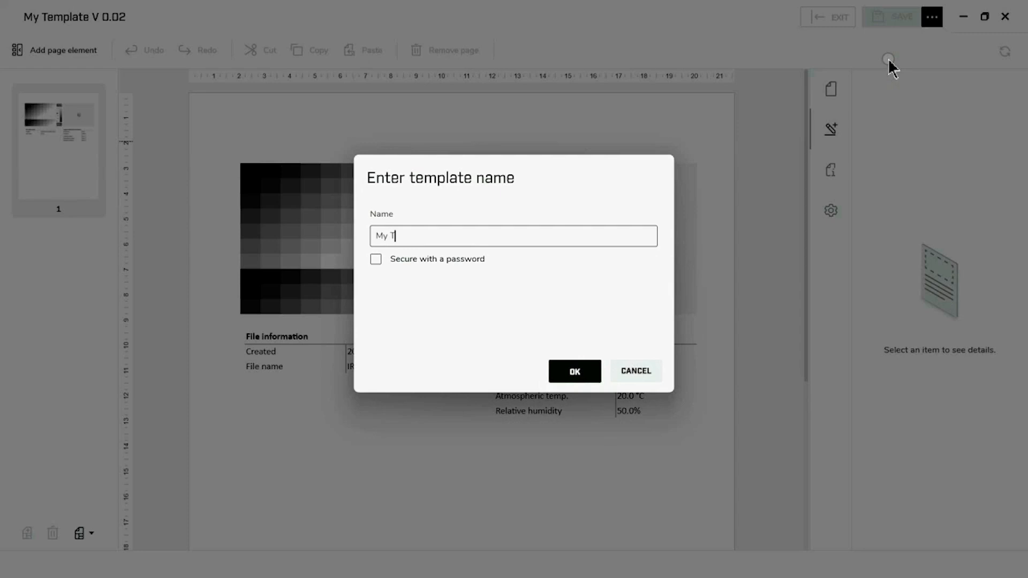
text(emplate V 0.03)
click(589, 374)
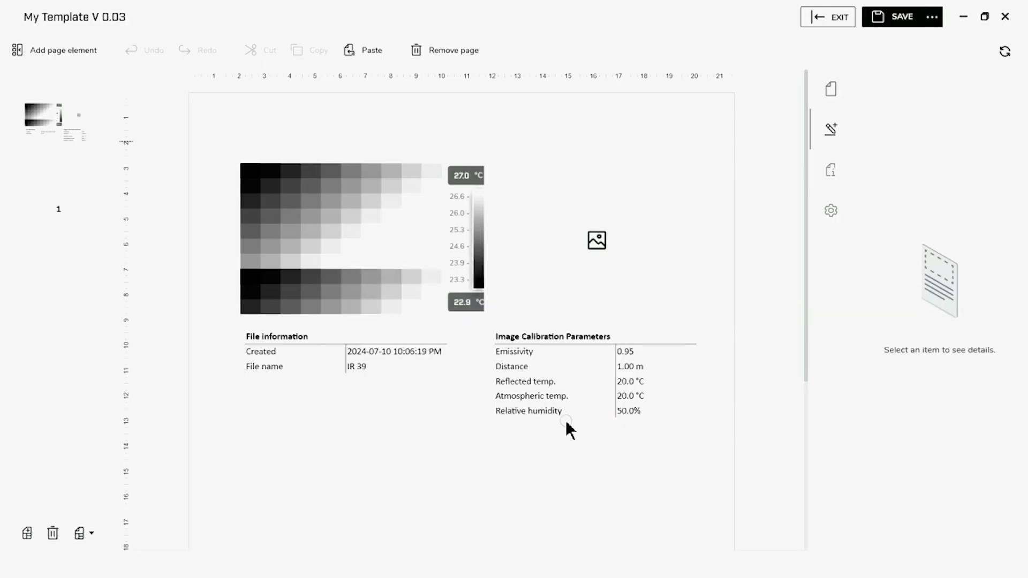
- Apply the Lava palette to the thermal image, save and close it, and turn on Use palette from template
click(371, 247)
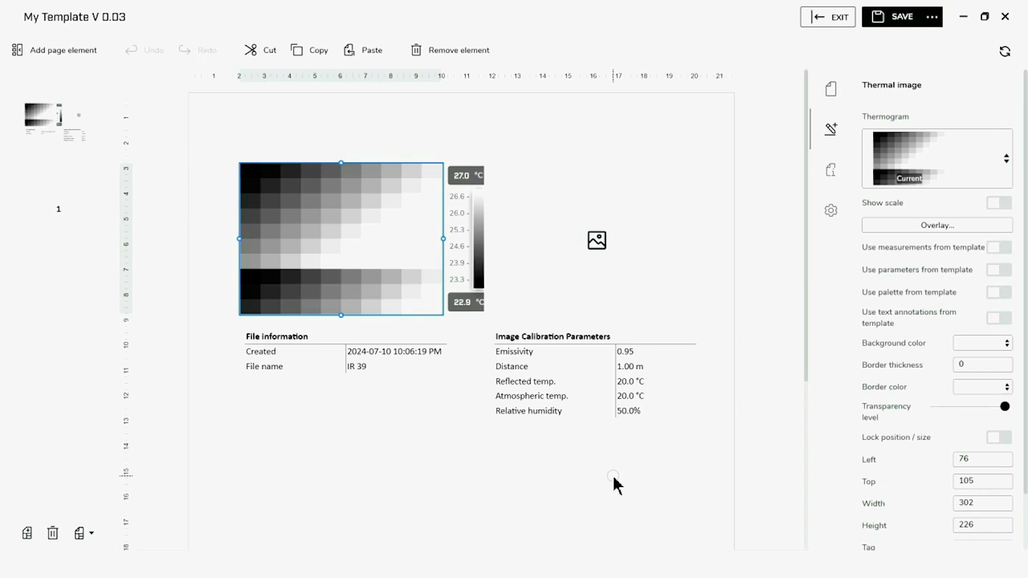
double_click(328, 216)
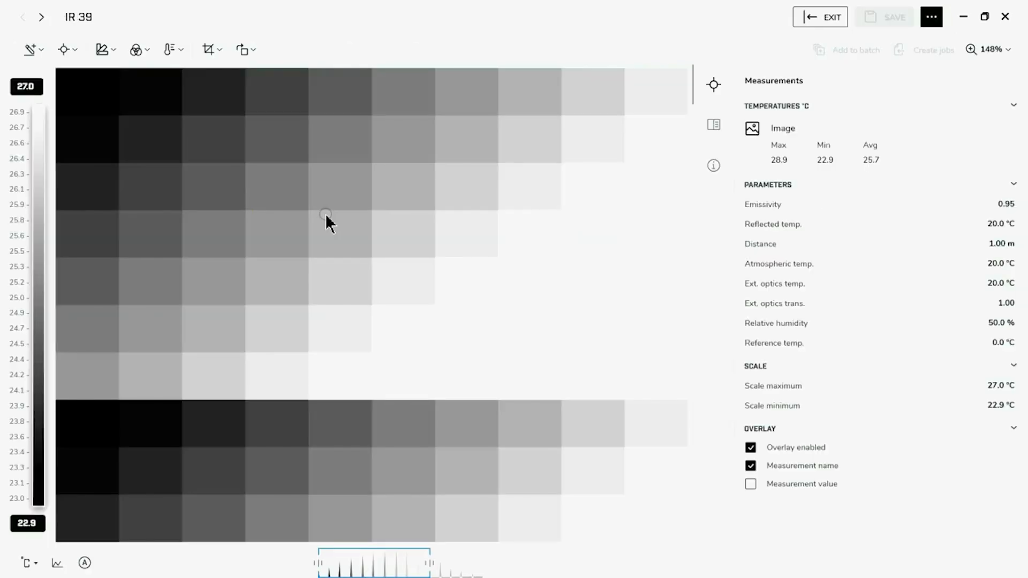
click(106, 49)
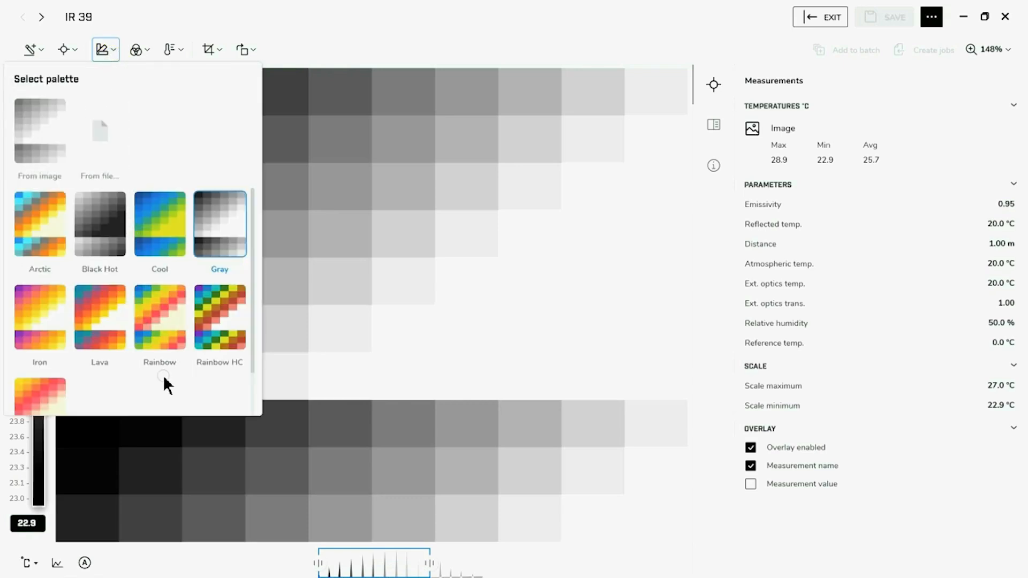
click(97, 320)
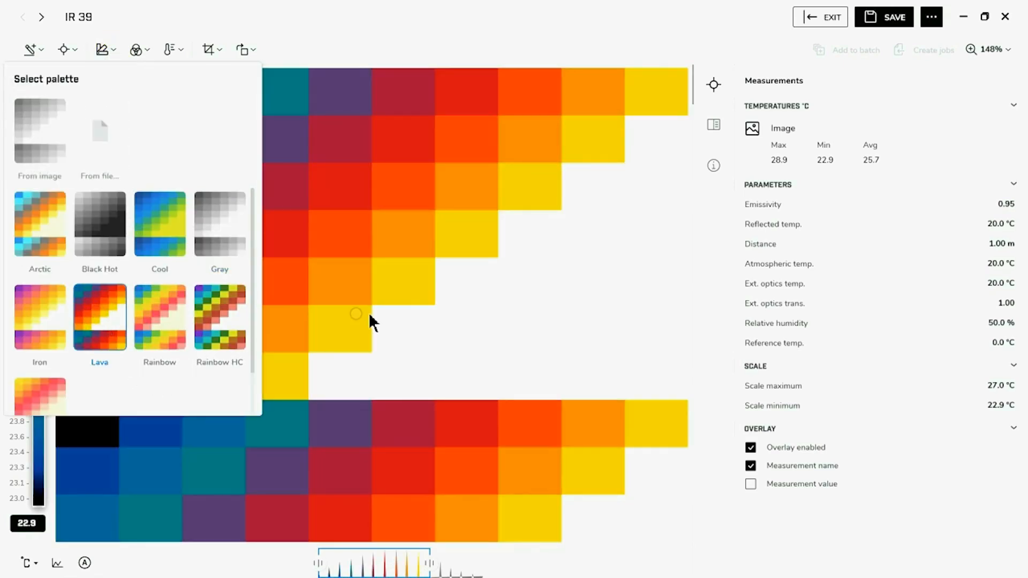
click(401, 311)
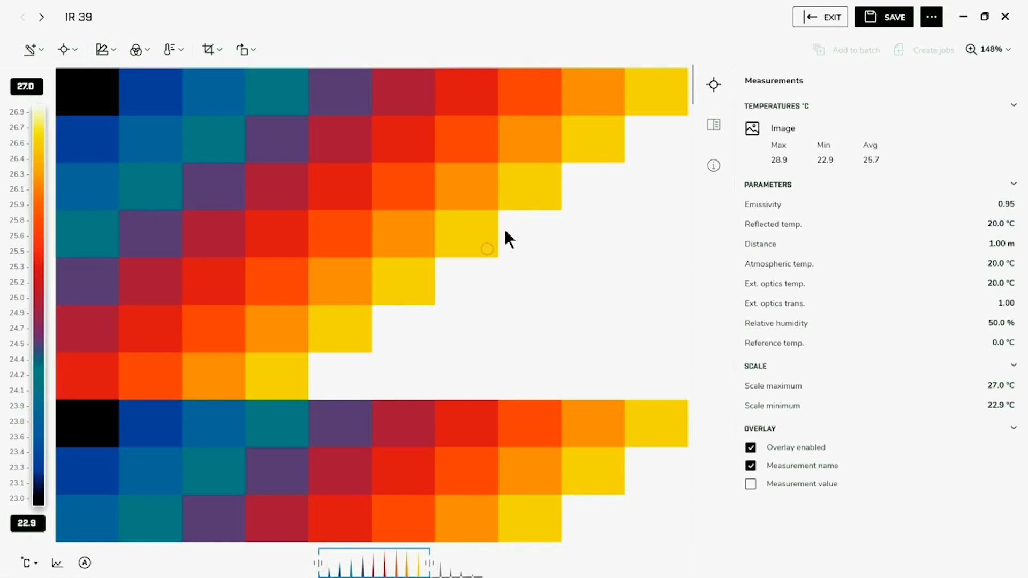
click(893, 21)
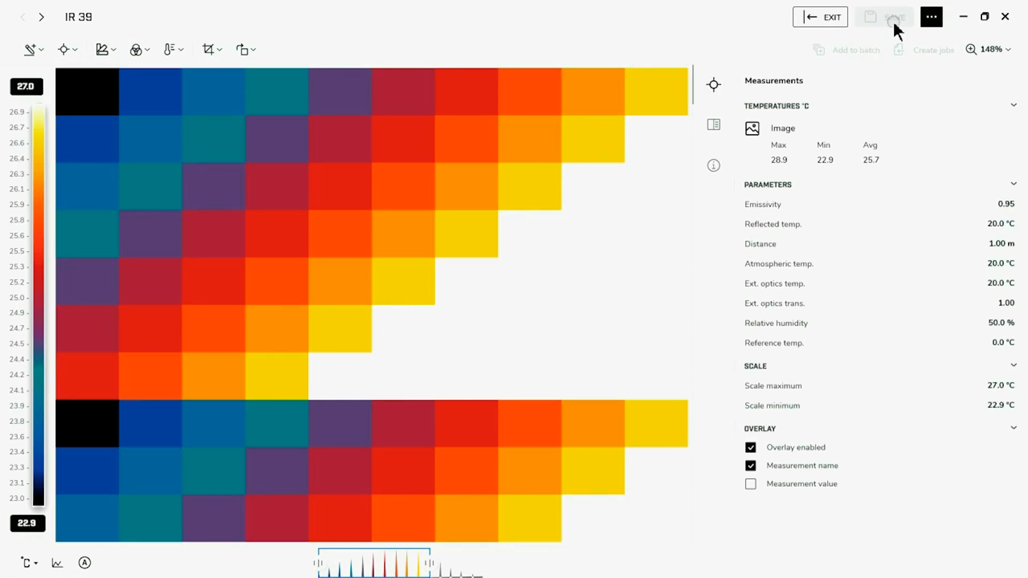
click(831, 24)
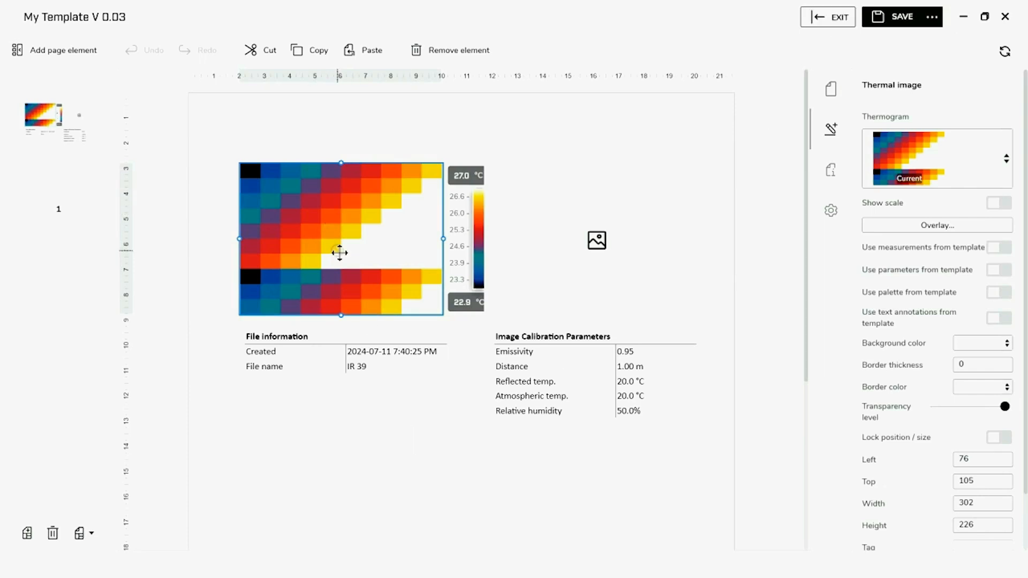
click(995, 294)
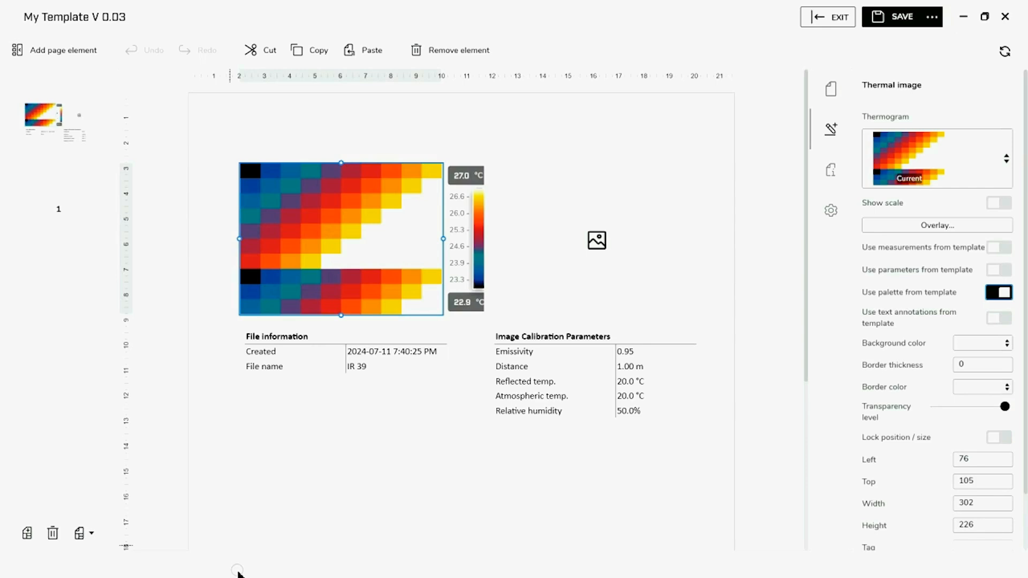
- Open the thermal image and add a spotmeter in its upper-left area and a rectangle measurement right of centre
double_click(282, 249)
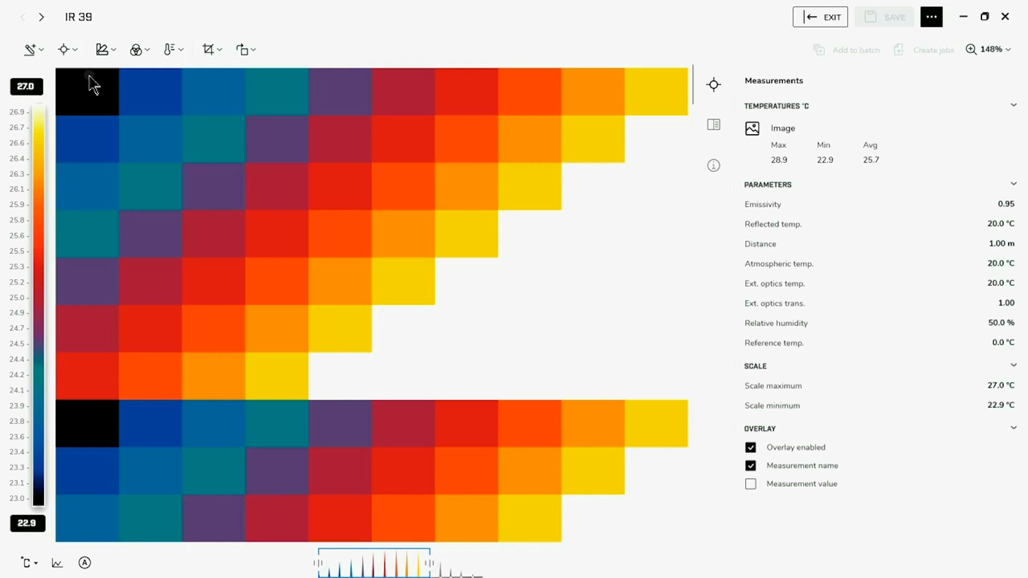
click(79, 53)
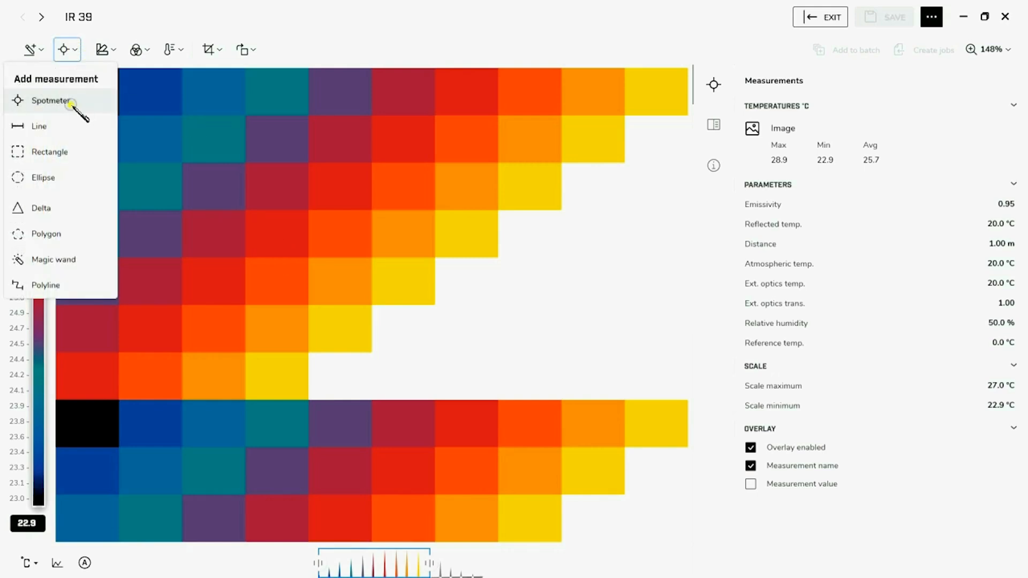
click(70, 102)
click(213, 198)
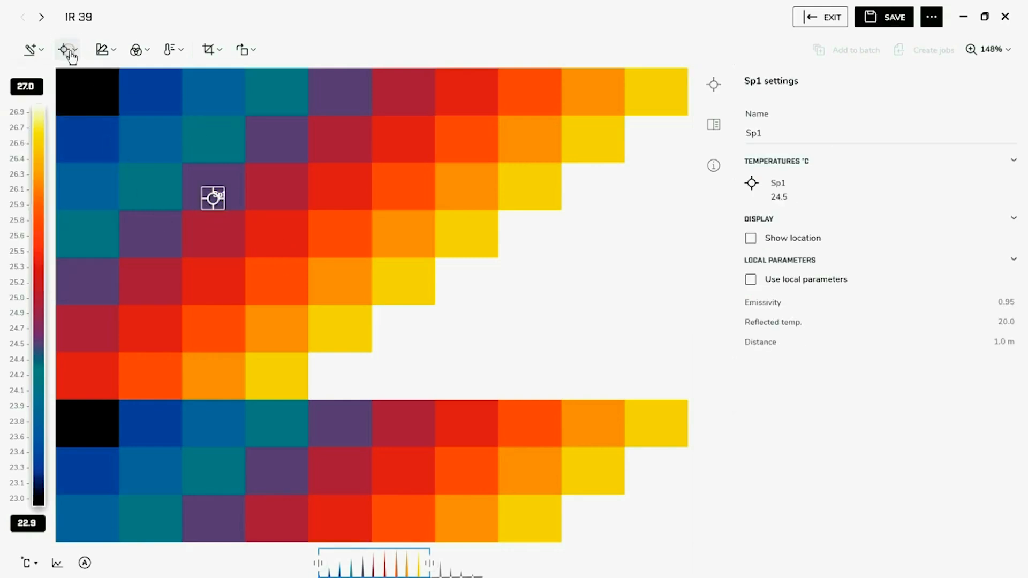
click(70, 54)
click(71, 150)
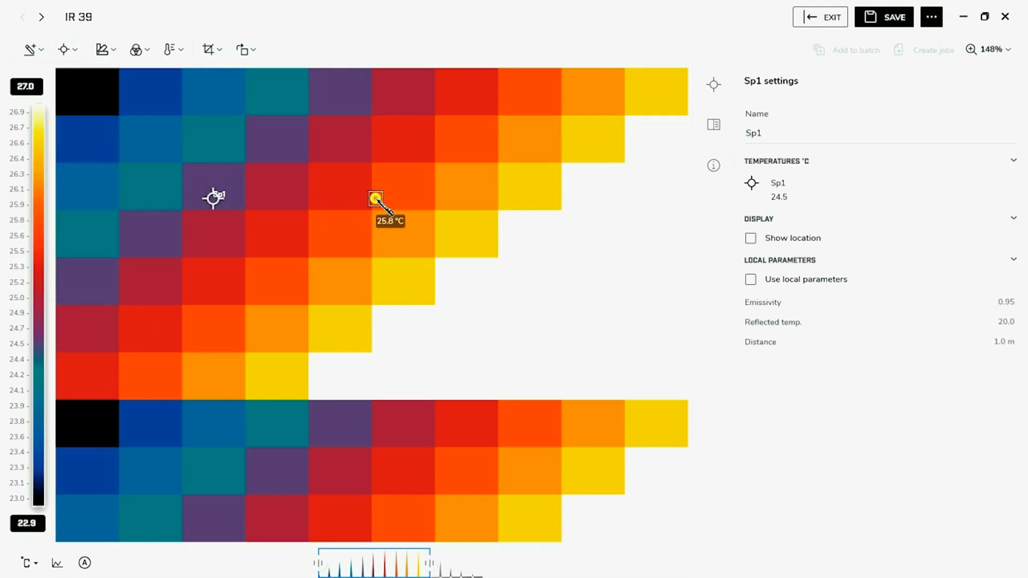
drag(375, 199, 603, 364)
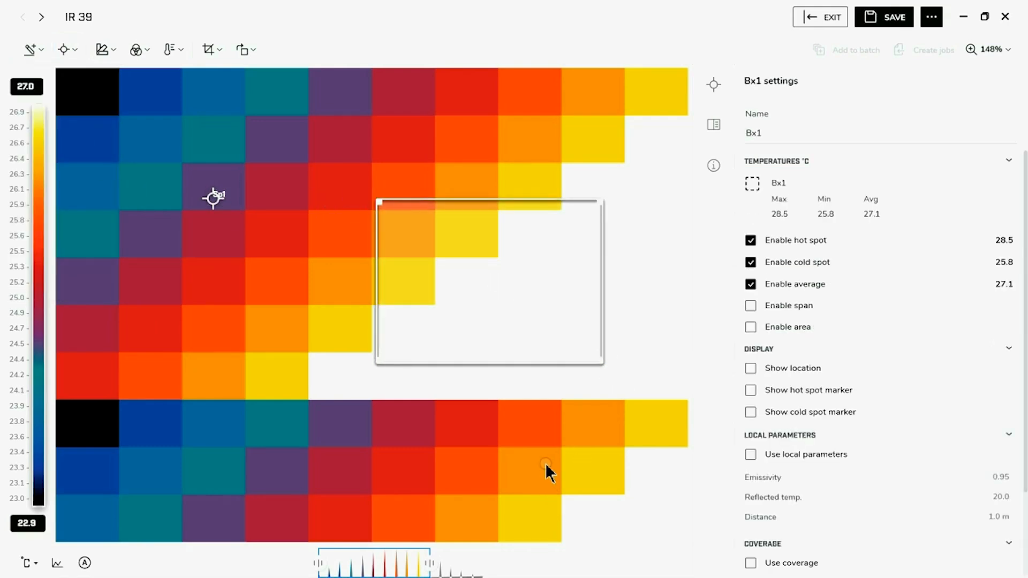
- Disable the cold spot and average for the rectangle measurement, leaving the hot spot enabled, and save and close the image
click(760, 263)
click(752, 285)
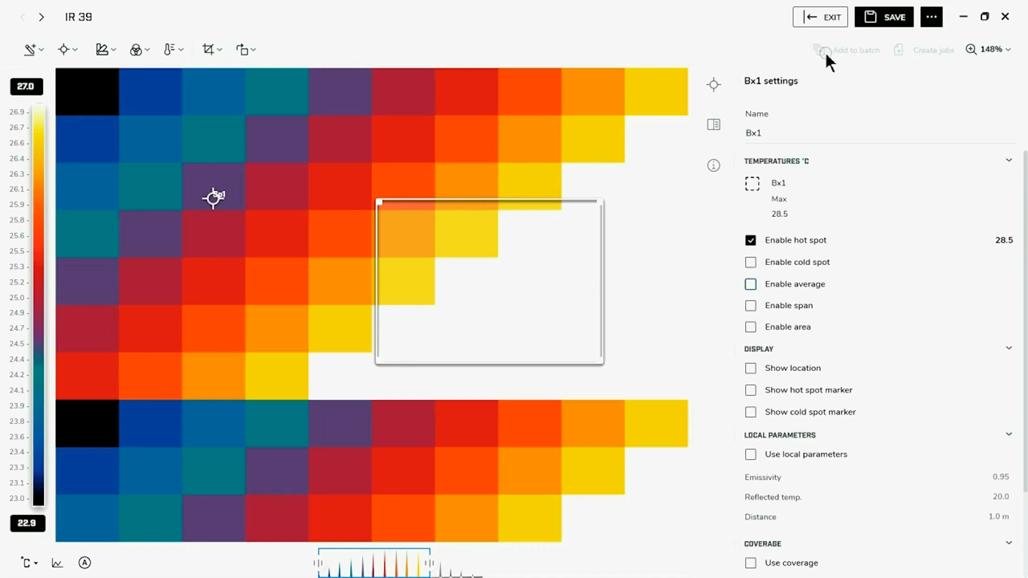
mouse_move(849, 194)
click(903, 22)
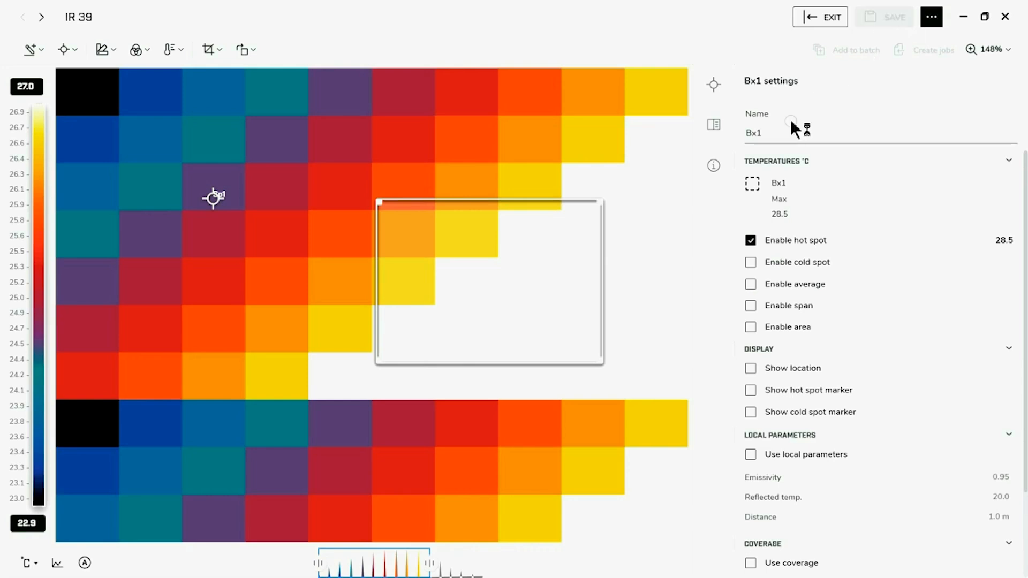
click(818, 20)
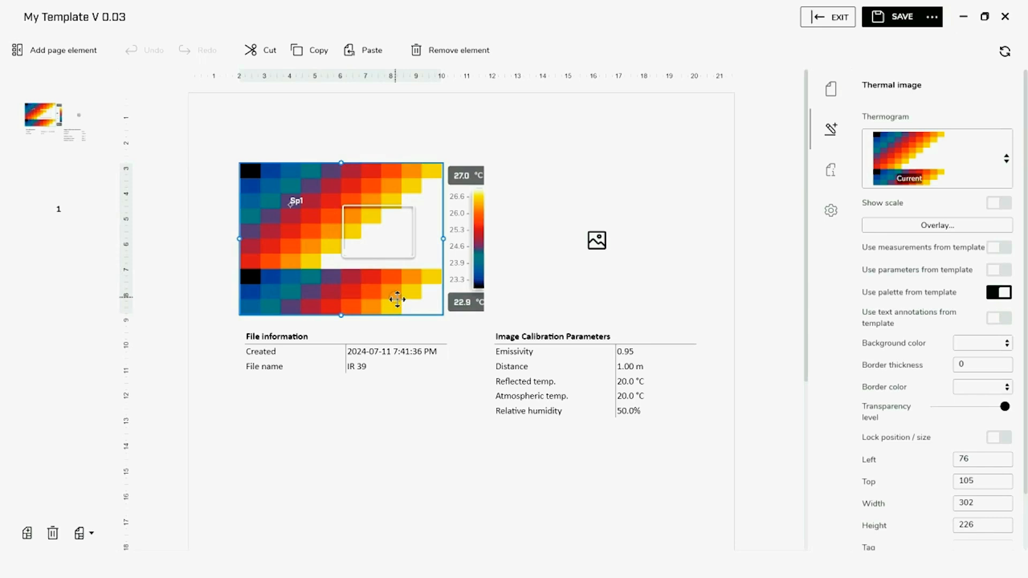
- Save My Template V 0.03 and leave the template editor
click(1009, 341)
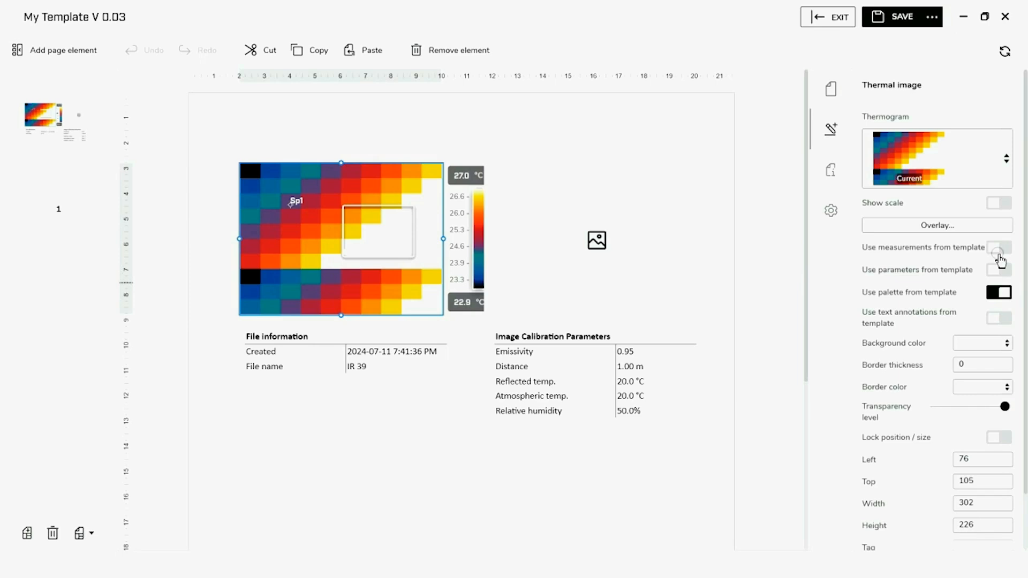
click(903, 25)
click(837, 30)
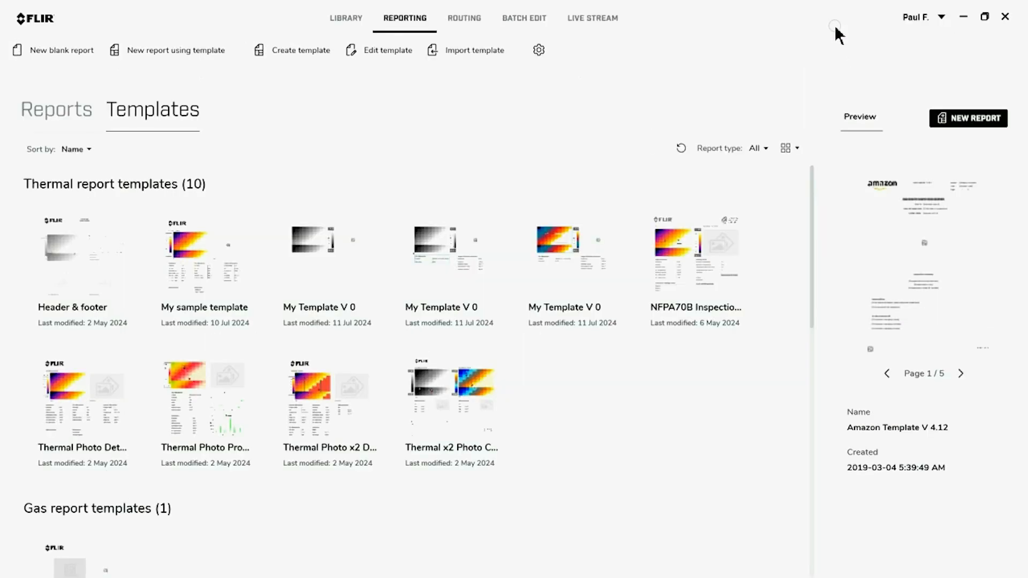
- Create a test report from My Template V 0.03 with the images in the 100_FLIR folder and hide the image library
double_click(557, 259)
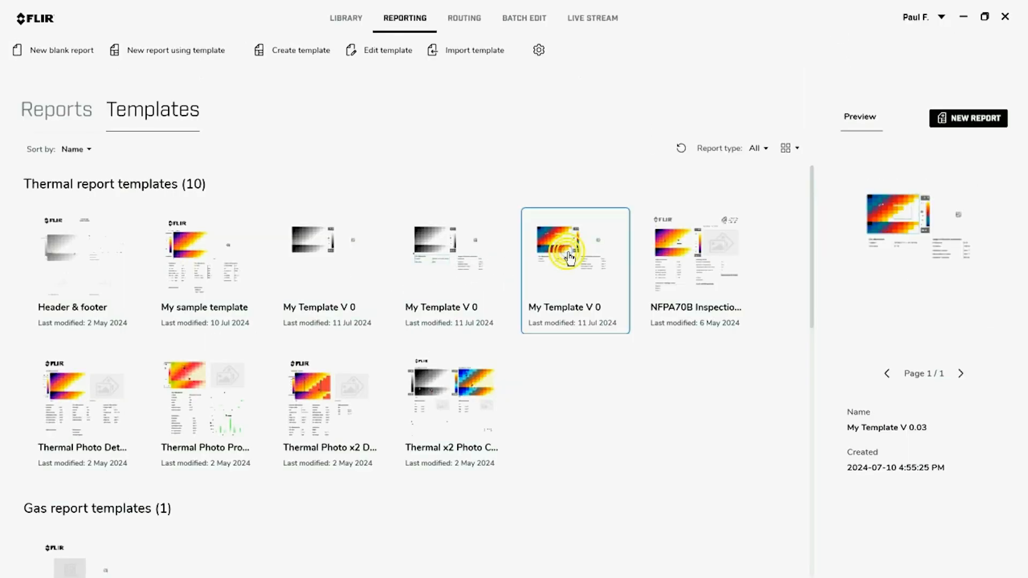
click(48, 54)
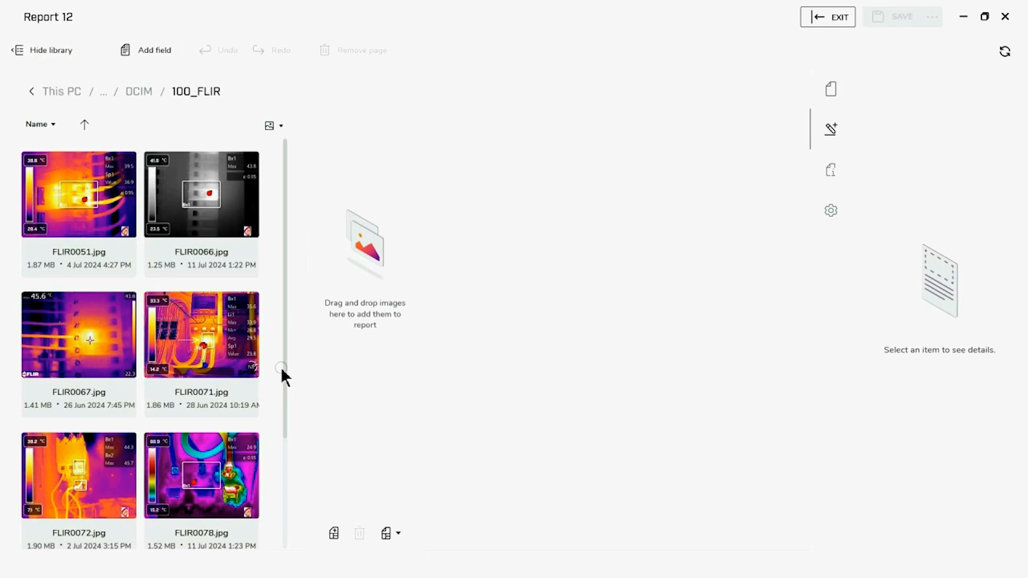
drag(232, 347, 341, 320)
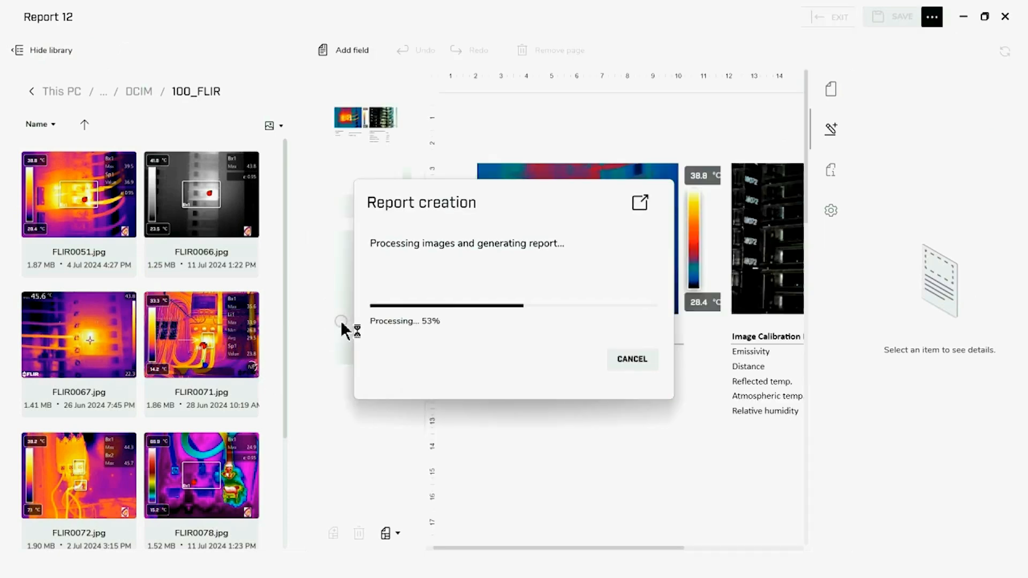
click(40, 49)
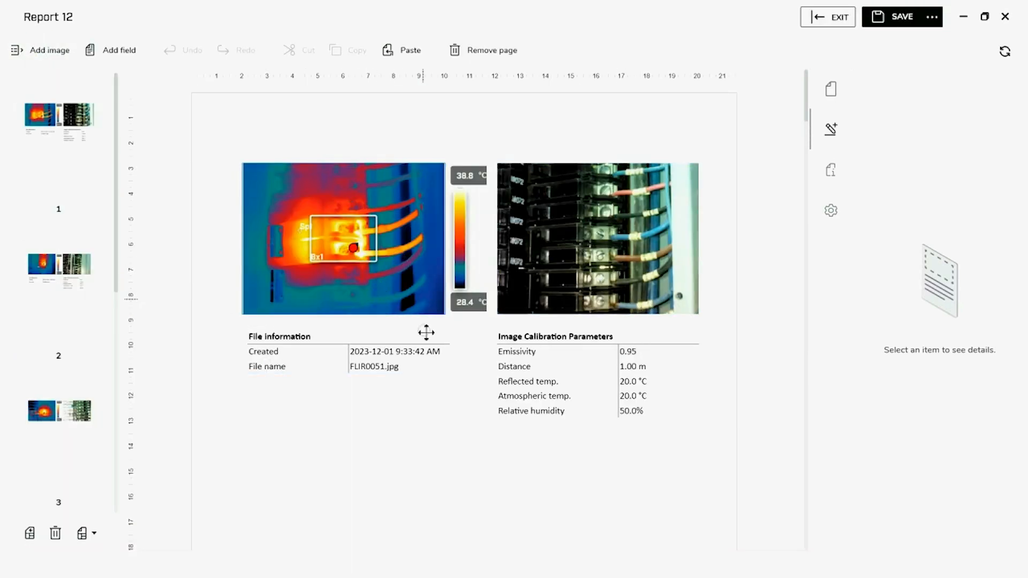
- Check the palette and the measurements on the thermal images across the report pages, and exit the report without saving it
scroll(425, 332, down, 10)
scroll(441, 315, down, 12)
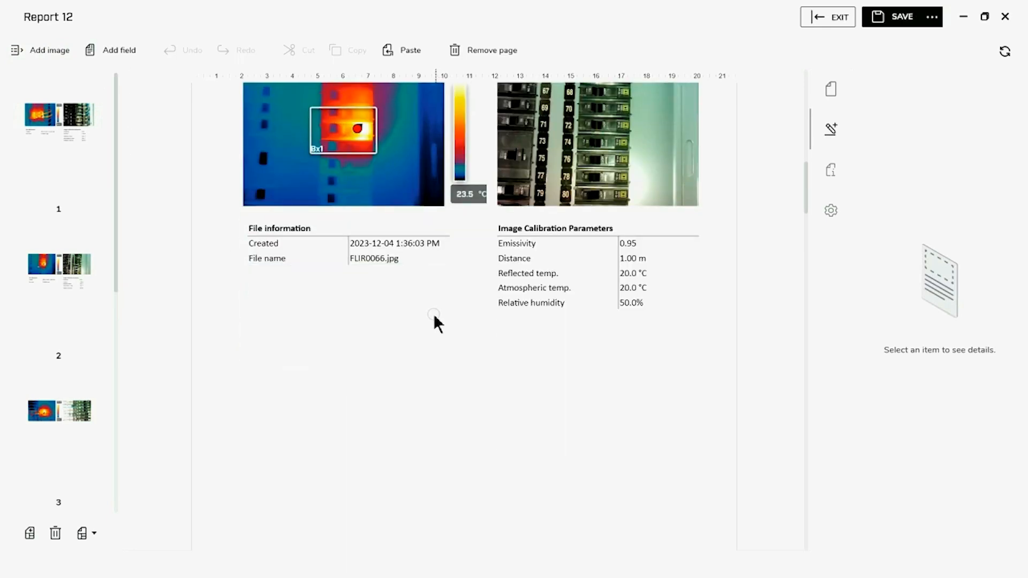
scroll(438, 303, up, 10)
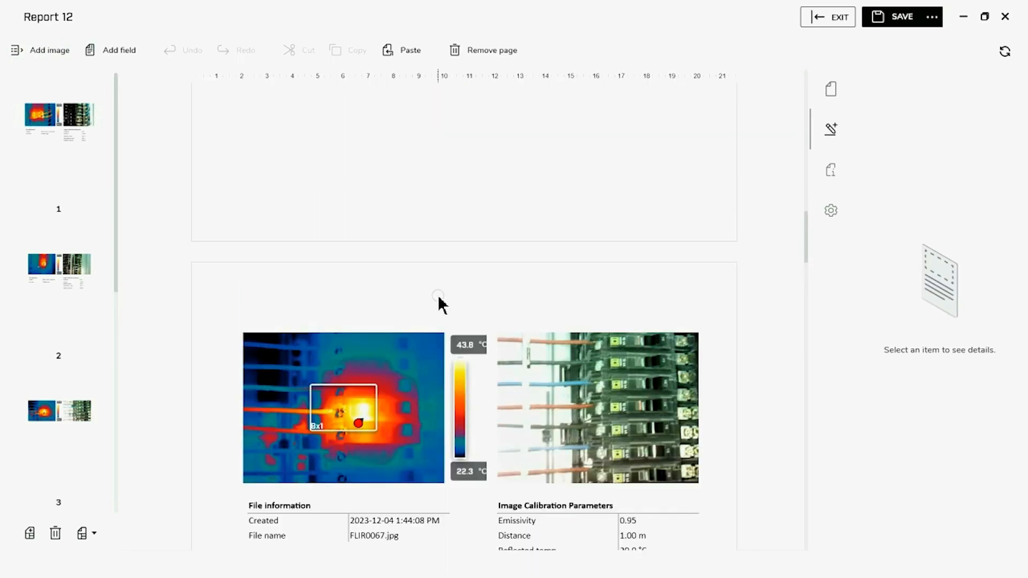
scroll(440, 289, up, 10)
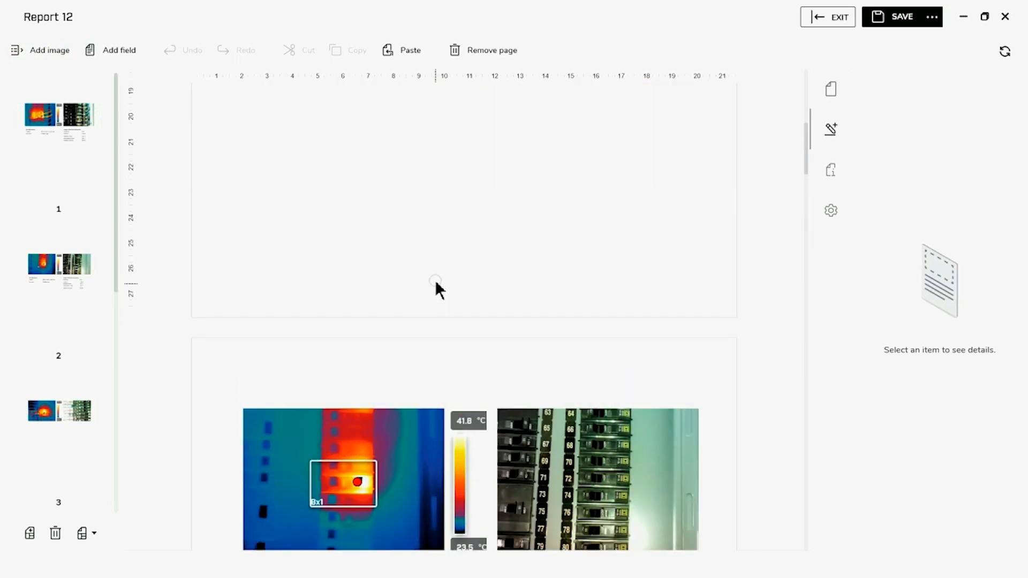
scroll(444, 289, down, 12)
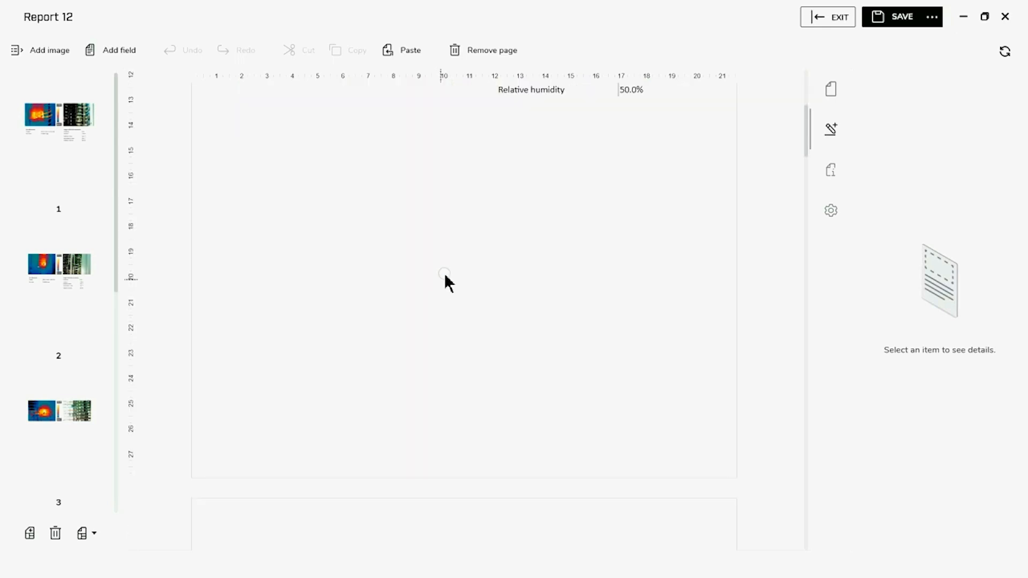
scroll(445, 315, down, 15)
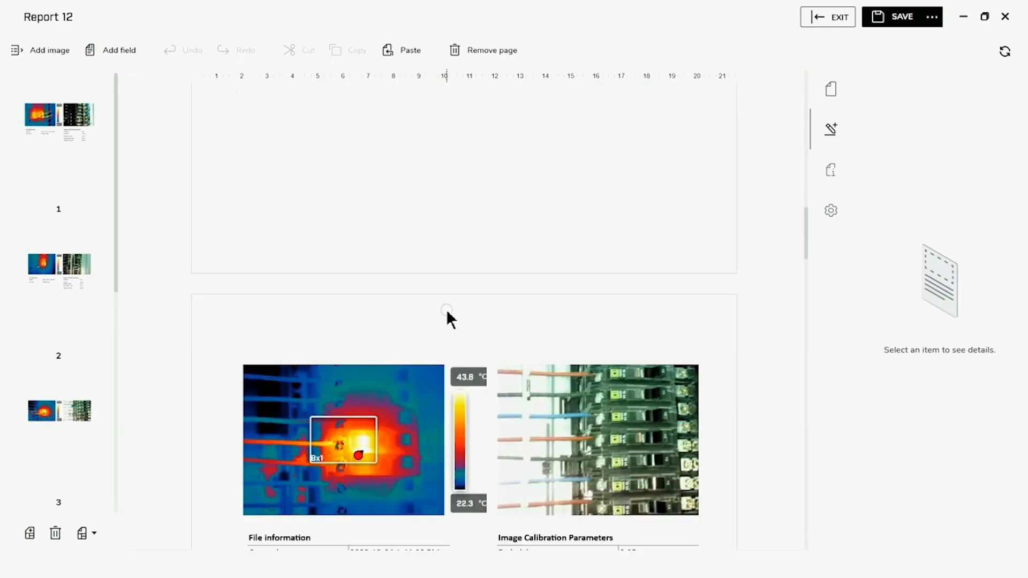
scroll(449, 369, down, 7)
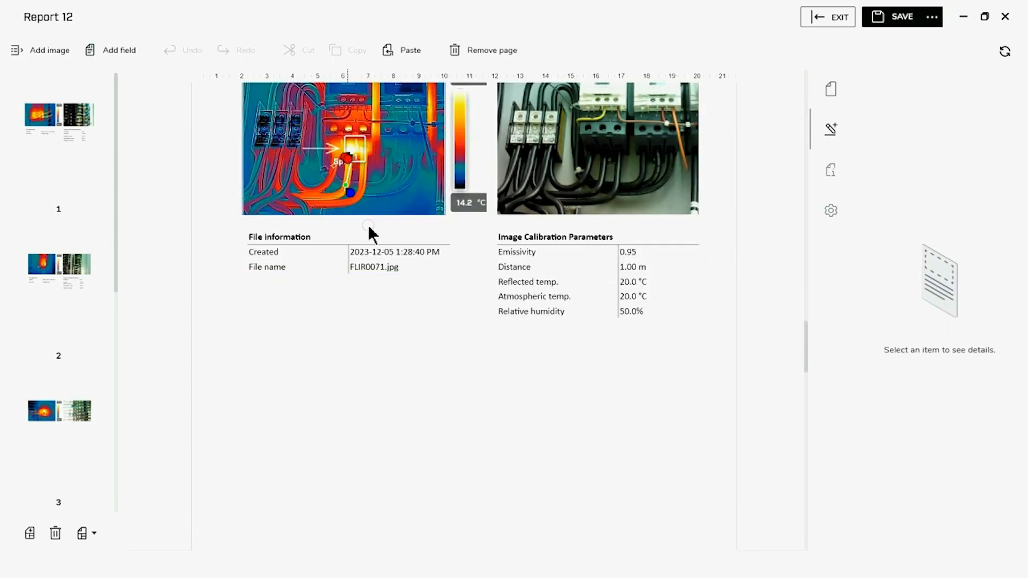
scroll(502, 471, down, 6)
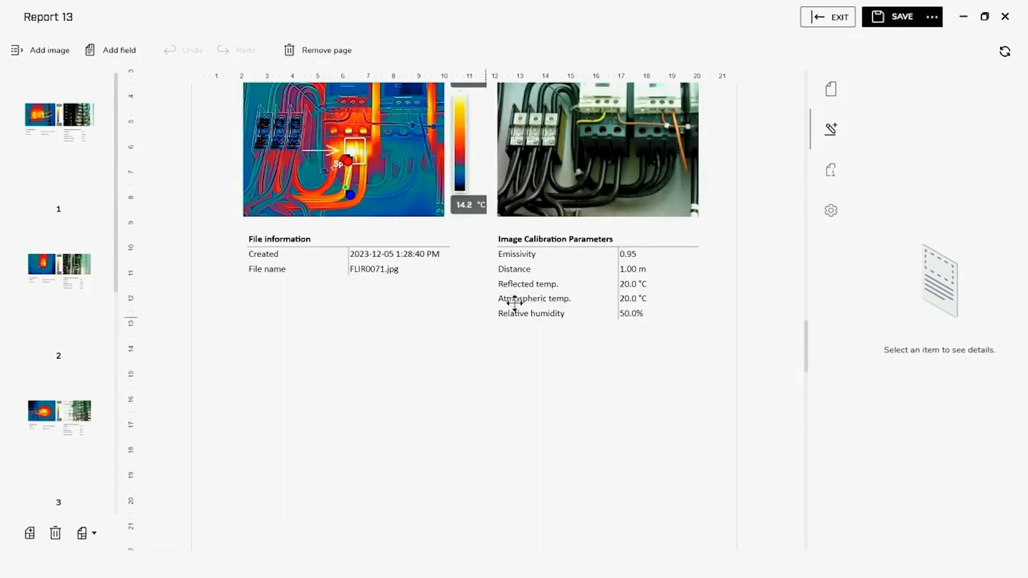
click(828, 27)
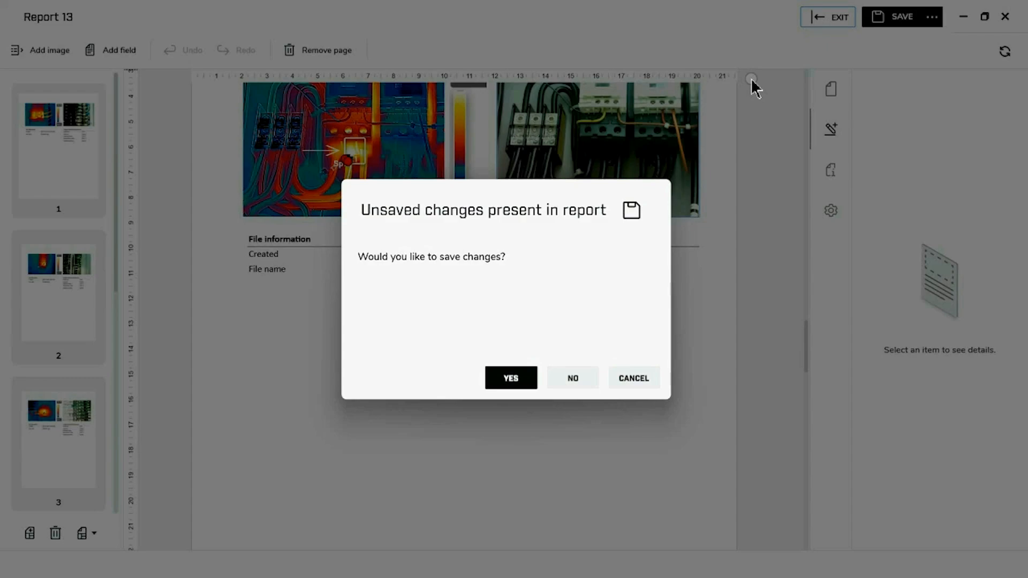
click(568, 377)
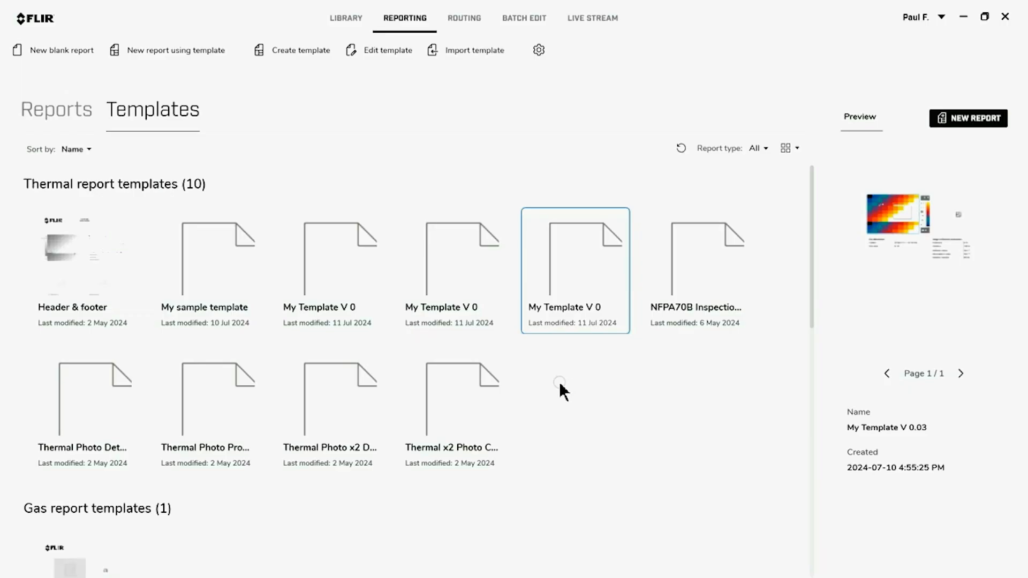
- Open My Template V 0.03 for editing and save it as a new template named My Template V 0.04
right_click(560, 268)
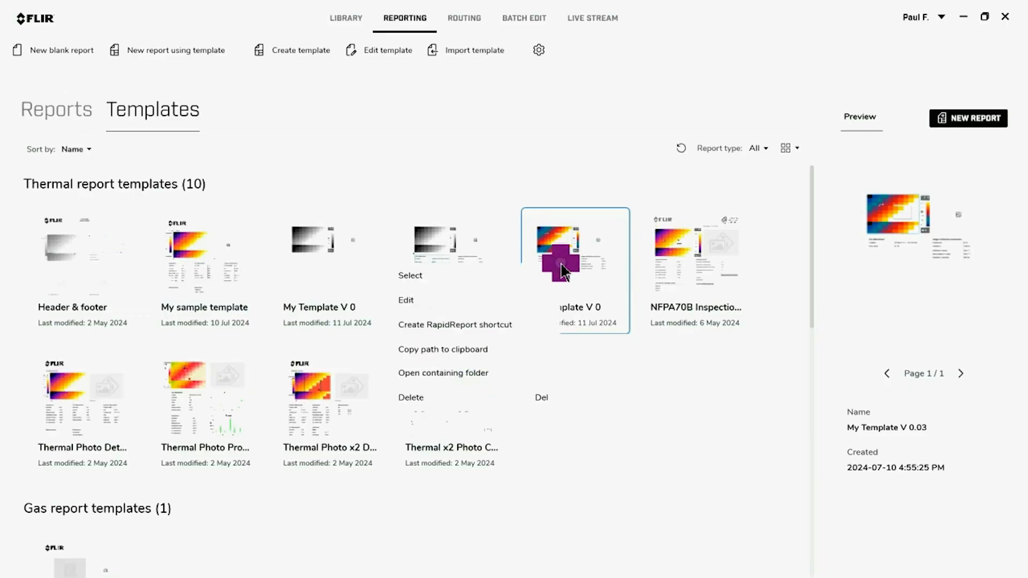
click(492, 298)
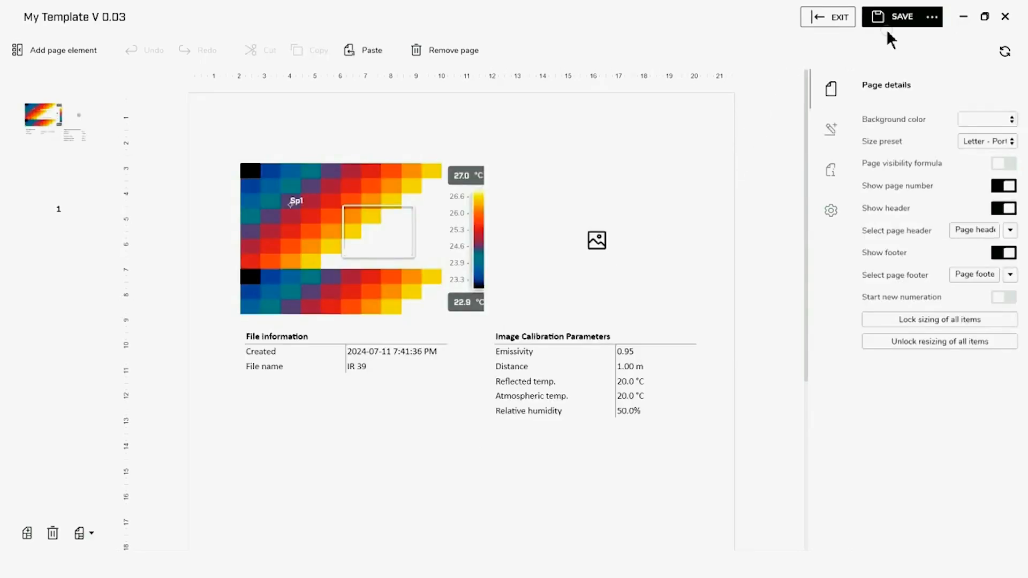
click(932, 17)
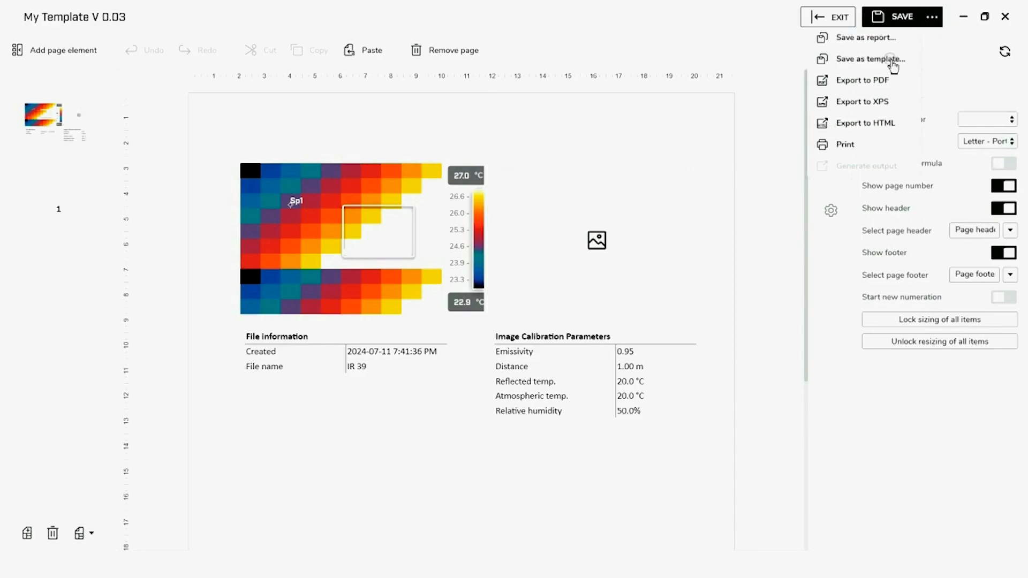
click(890, 59)
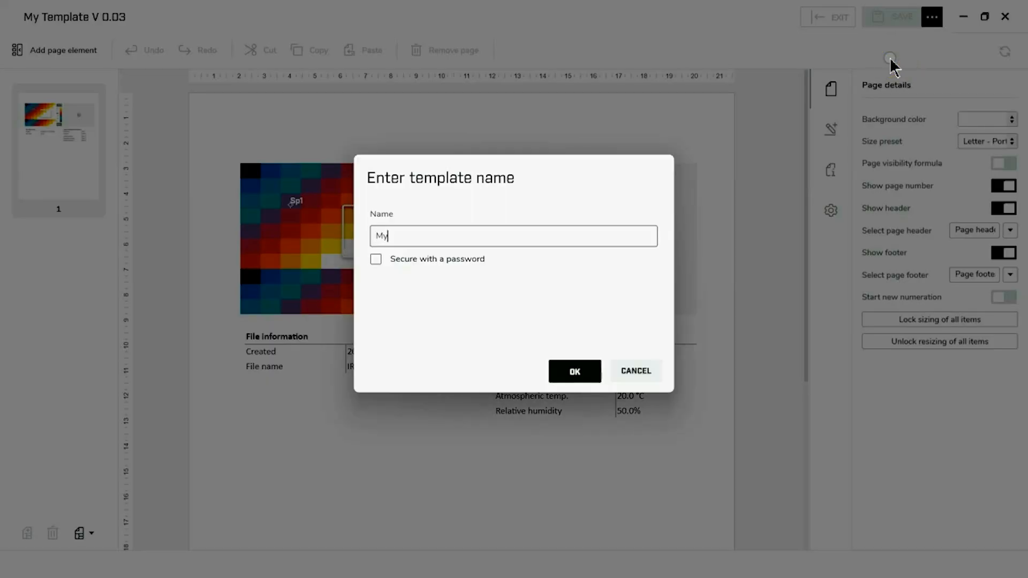
text(My Template V 0.04)
click(582, 372)
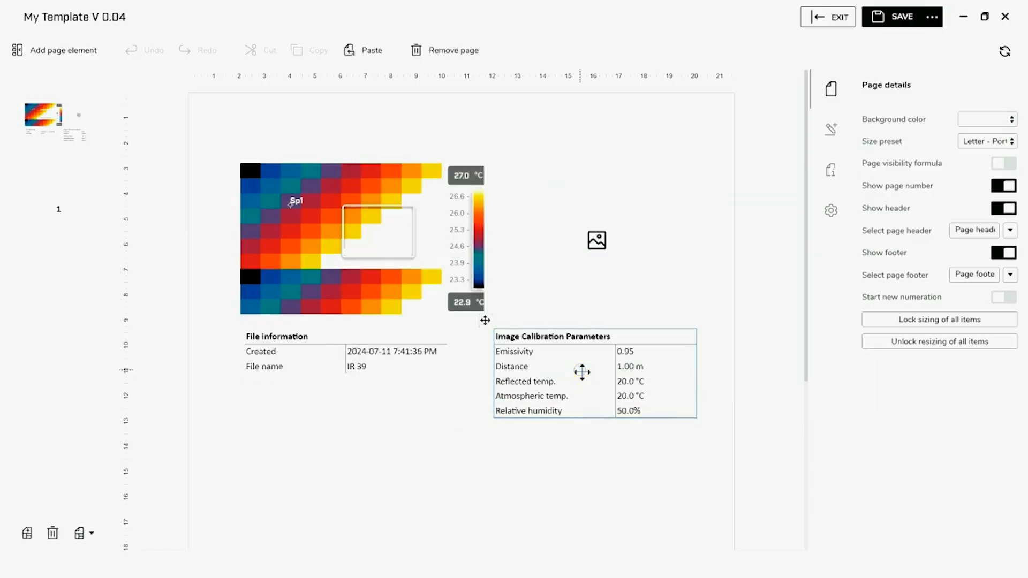
- Enable the use of measurements from the template for the thermal image, save the template and leave the editor
click(317, 265)
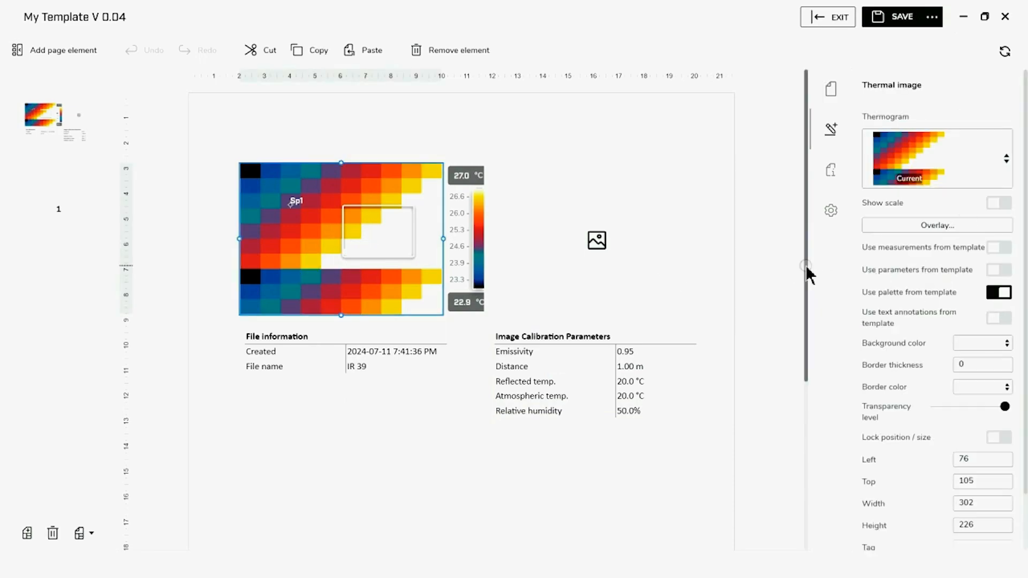
drag(807, 267, 784, 266)
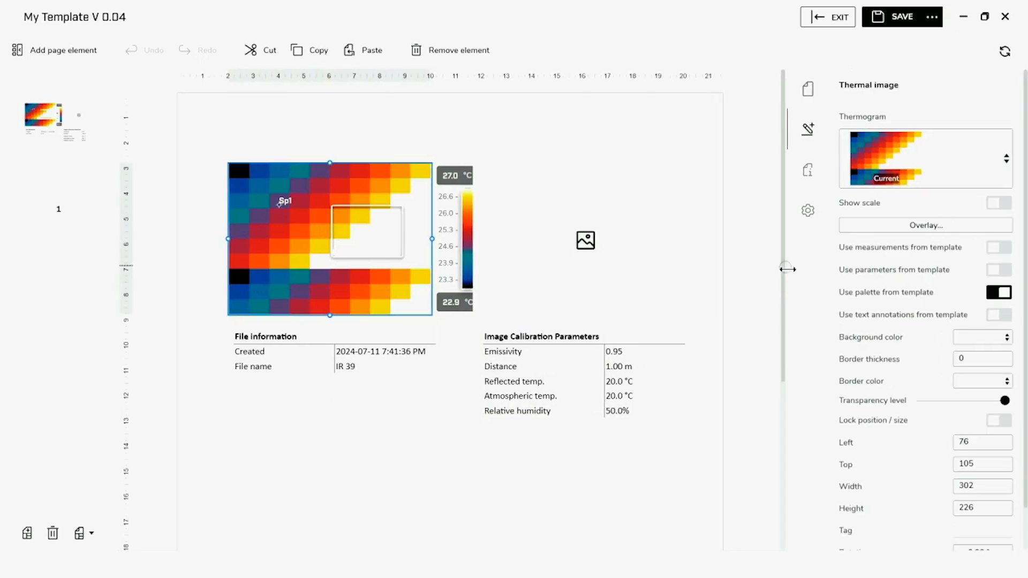
click(994, 250)
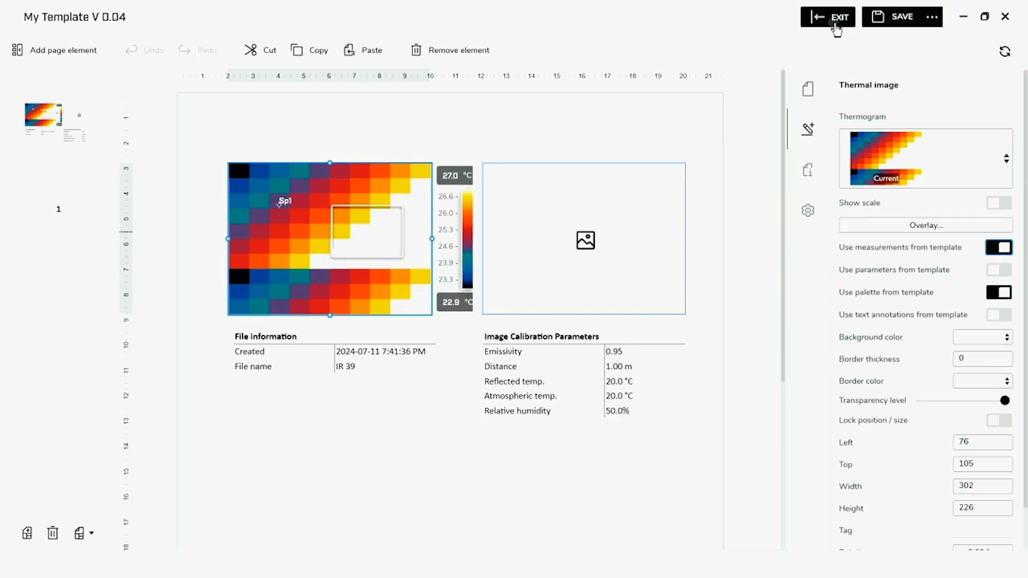
click(900, 19)
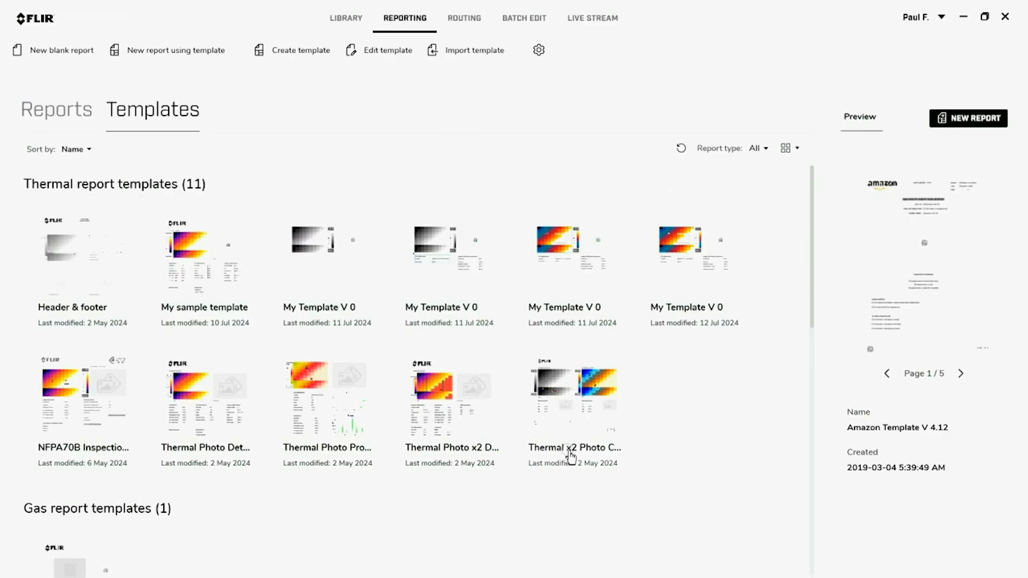
- Create a test report from My Template V 0.04 with images FLIR0051 to FLIR0078 from the 100_FLIR folder and hide the image library
double_click(692, 262)
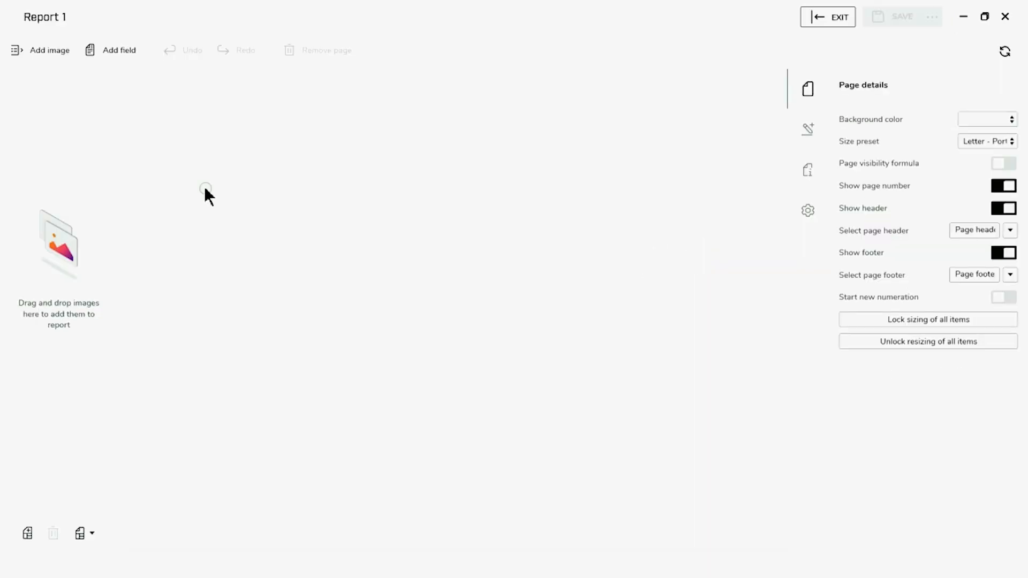
click(43, 50)
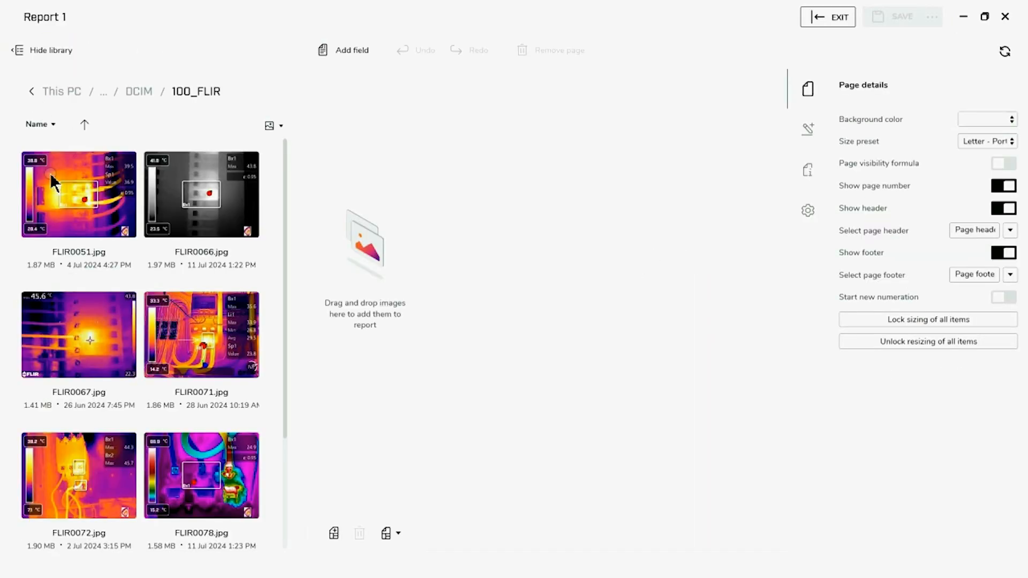
shift+click(183, 465)
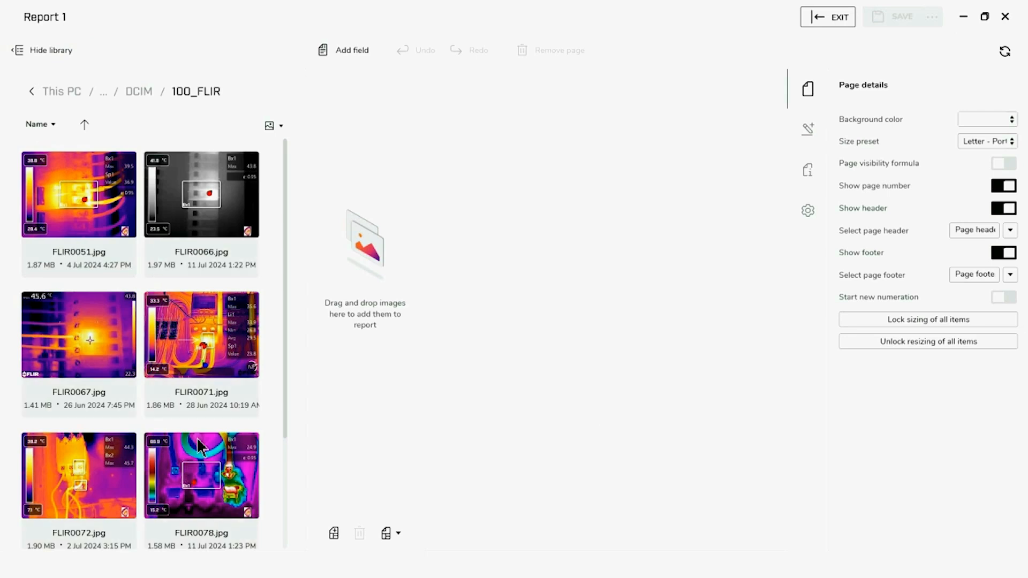
drag(208, 354, 370, 334)
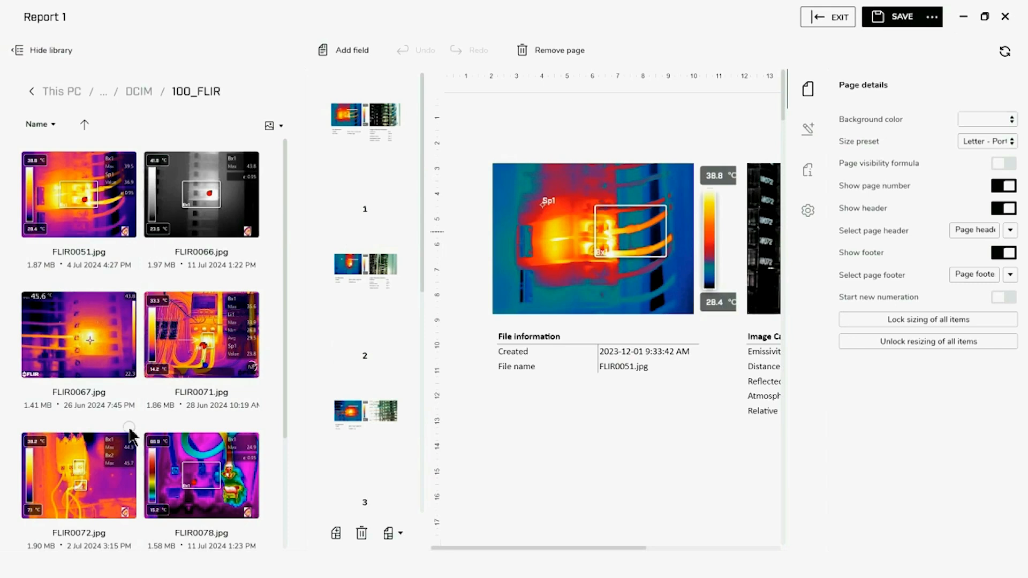
click(49, 51)
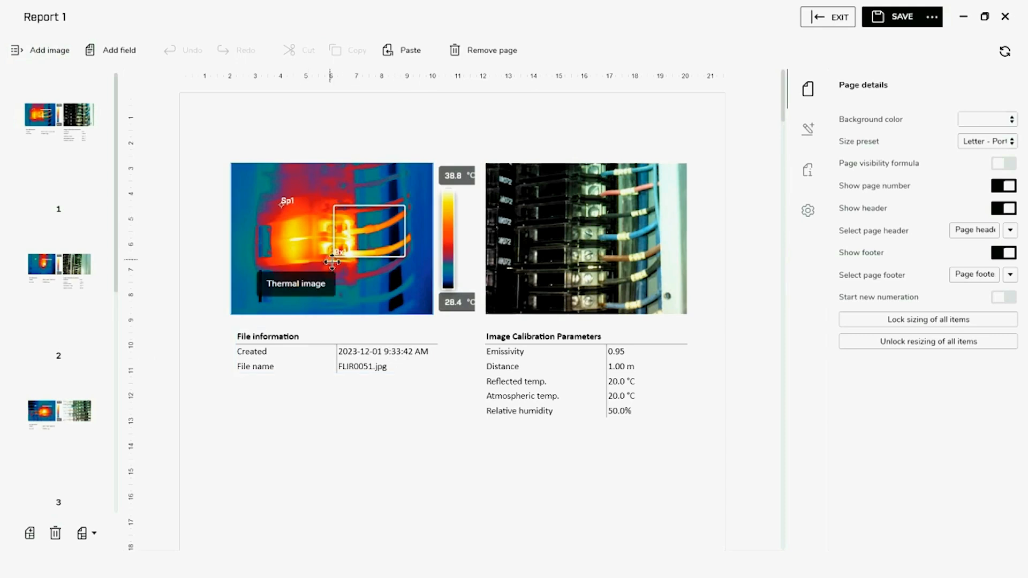
- Check the spot and rectangle measurements on the thermal images across the report pages, ending on page 1
click(74, 329)
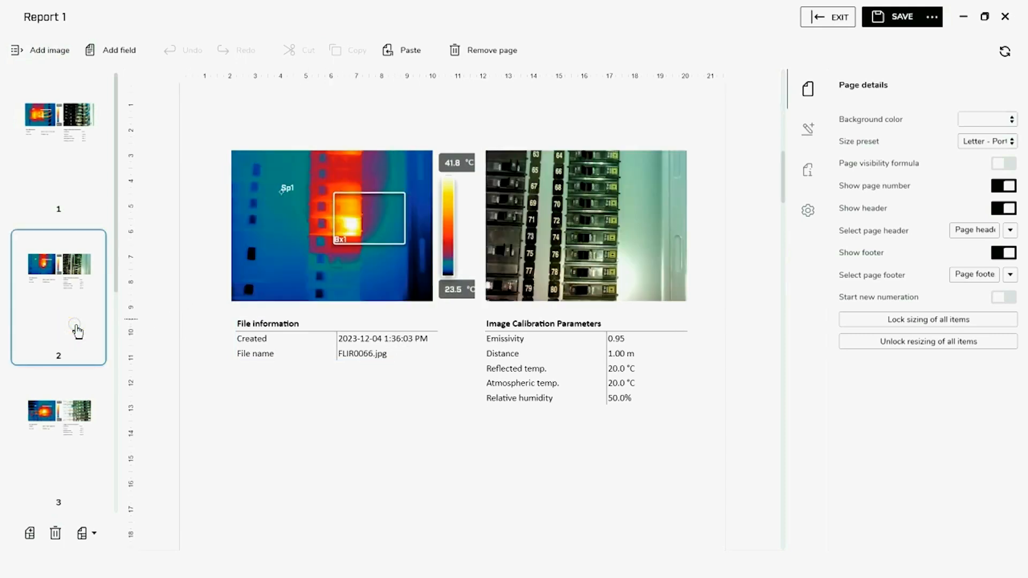
click(70, 442)
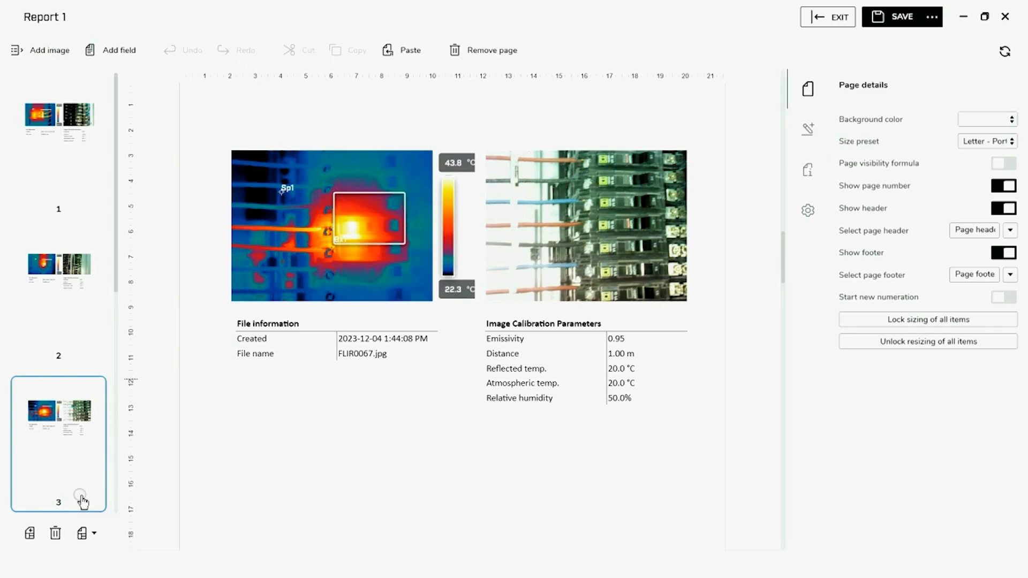
scroll(84, 482, down, 5)
click(64, 273)
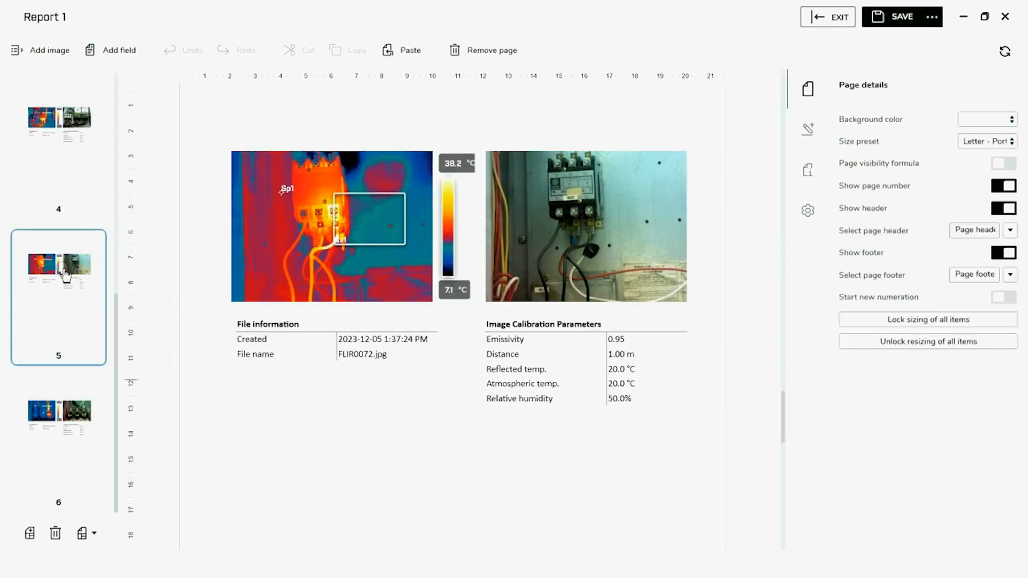
click(73, 428)
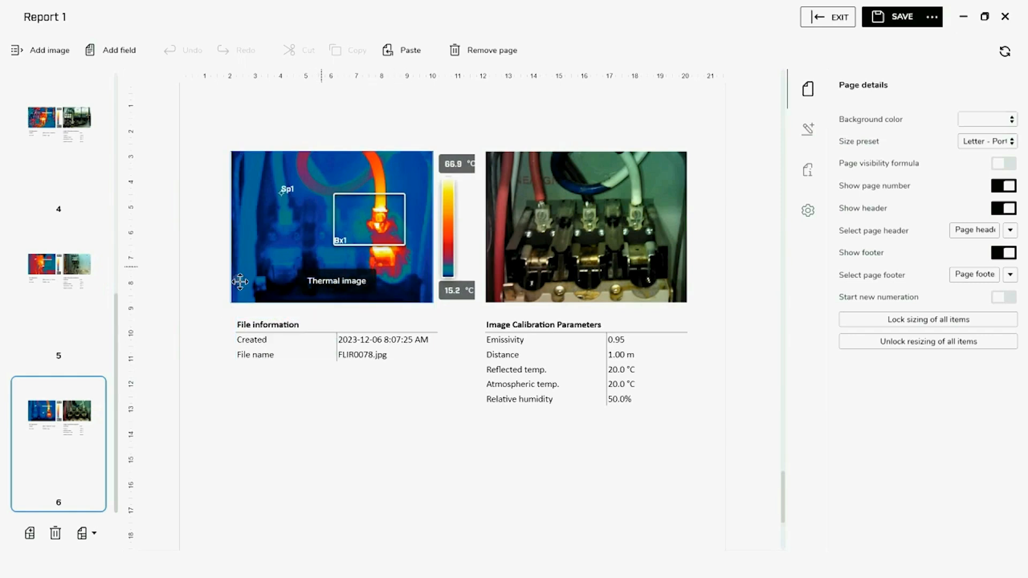
scroll(81, 150, up, 5)
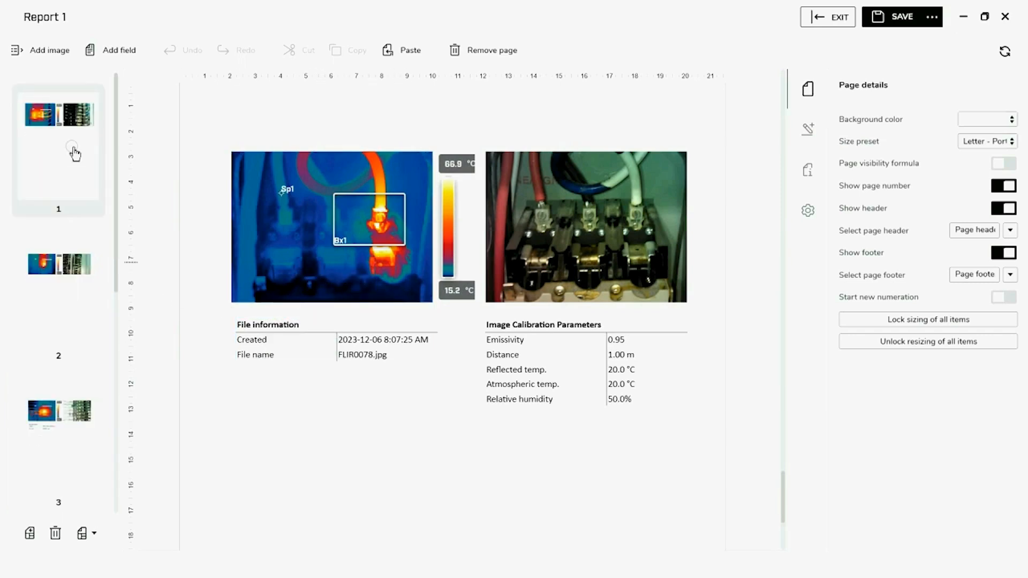
click(72, 149)
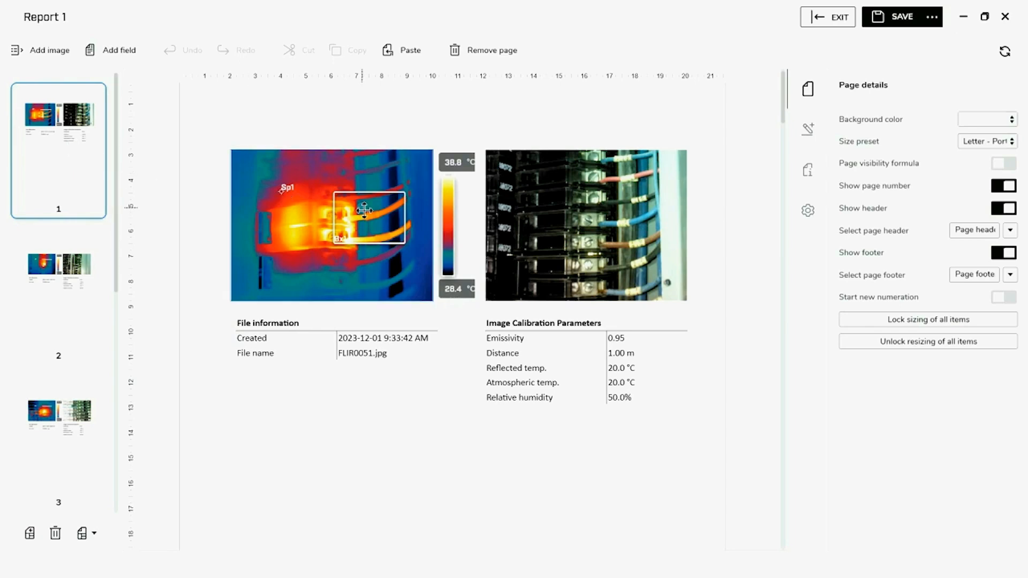
- Open the thermal image on page 1 for editing and shrink the Bx1 rectangle around the hot wire terminals
click(309, 251)
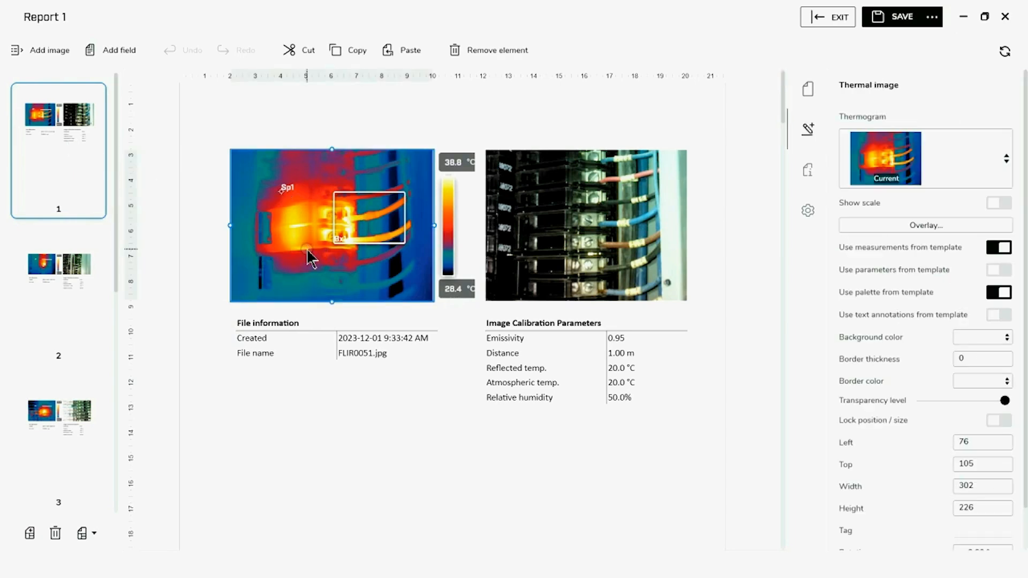
double_click(309, 250)
click(405, 262)
drag(405, 261, 391, 262)
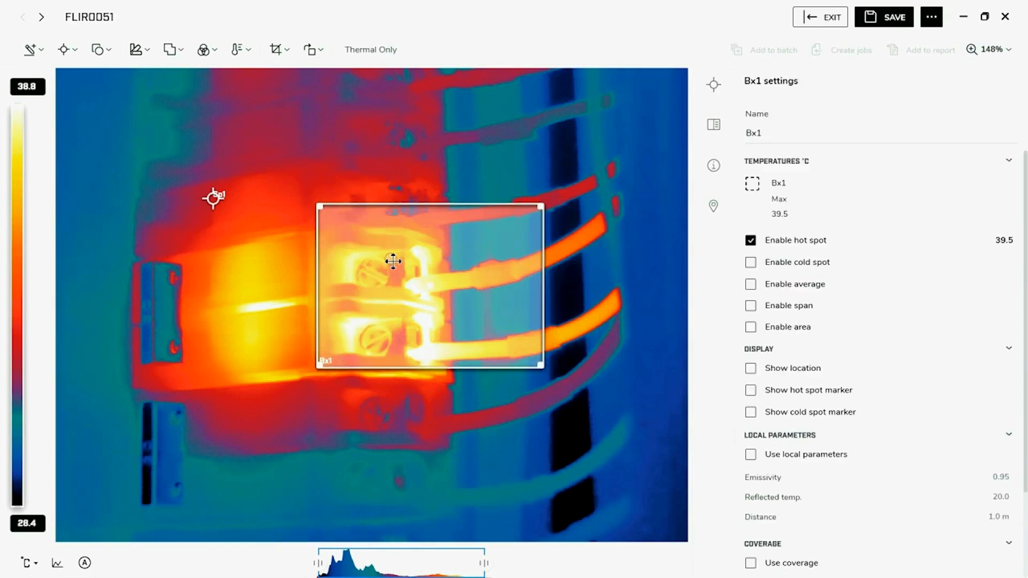
drag(542, 368, 428, 293)
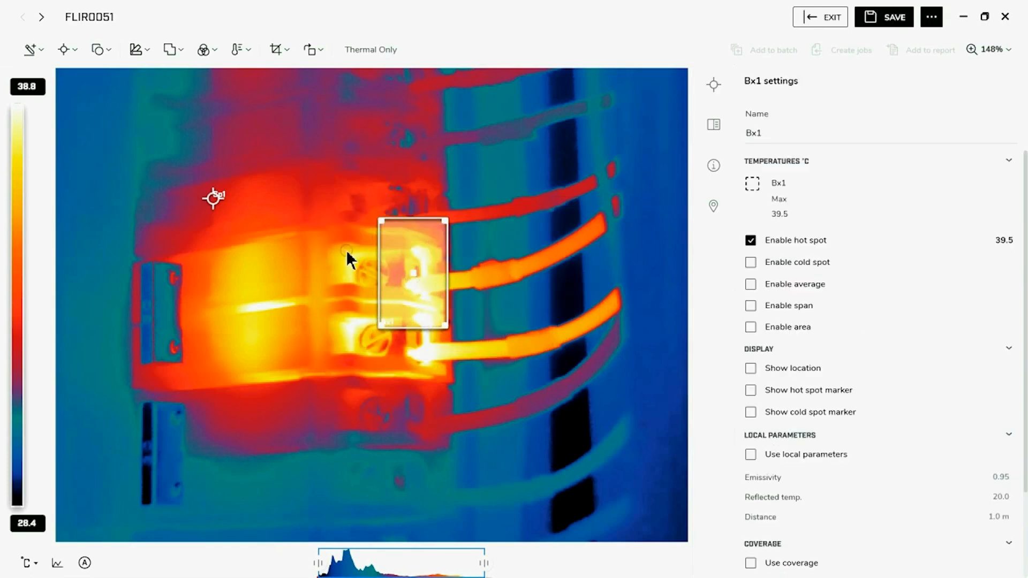
- Move the Sp1 spot closer to the Bx1 rectangle, save and close the image, and exit the report without saving it
drag(214, 198, 264, 202)
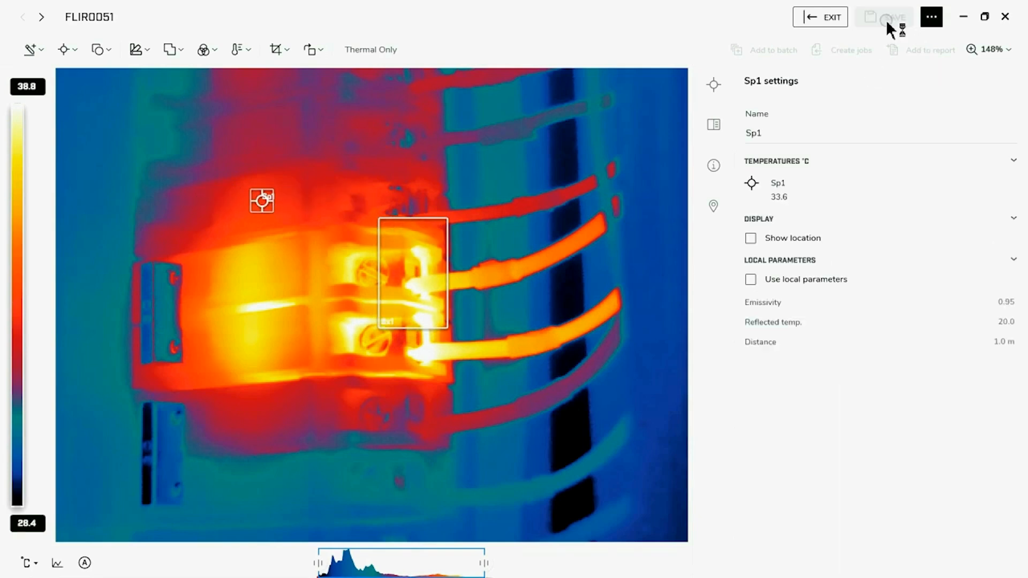
click(836, 21)
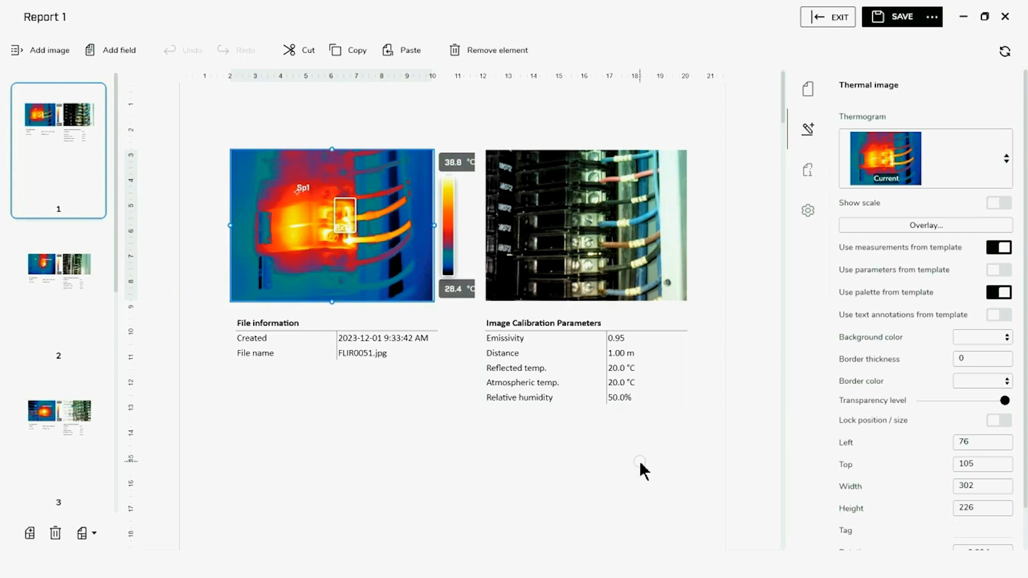
click(843, 25)
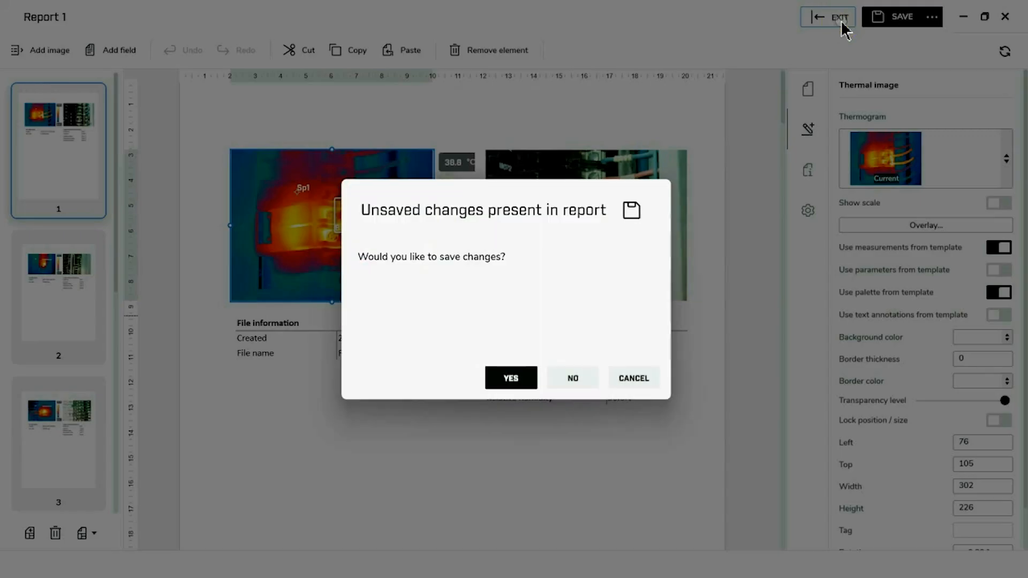
click(572, 379)
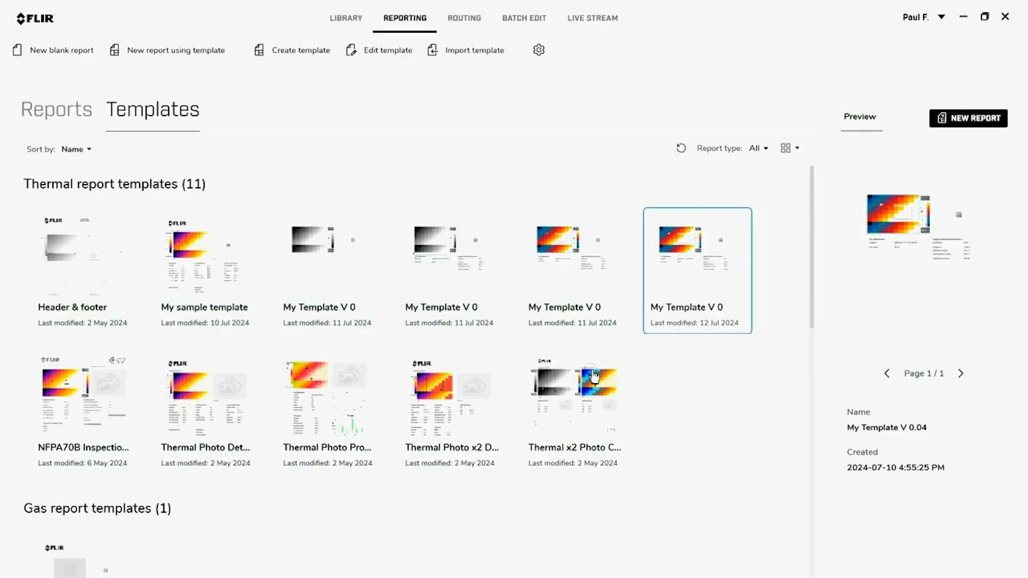
- Open My Template V 0.04 for editing and save it as a new template named My Template V 0.05
right_click(717, 288)
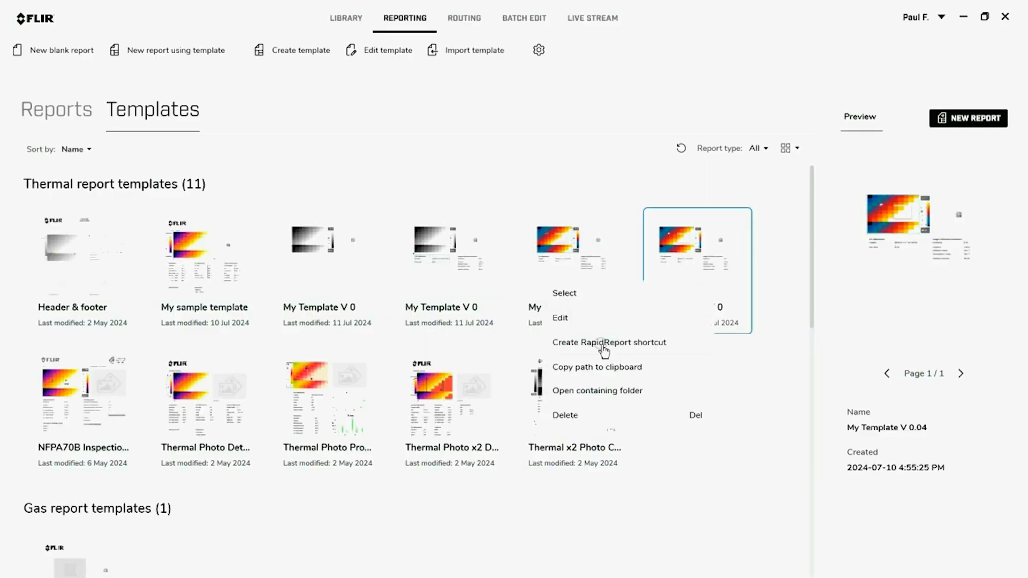
click(597, 324)
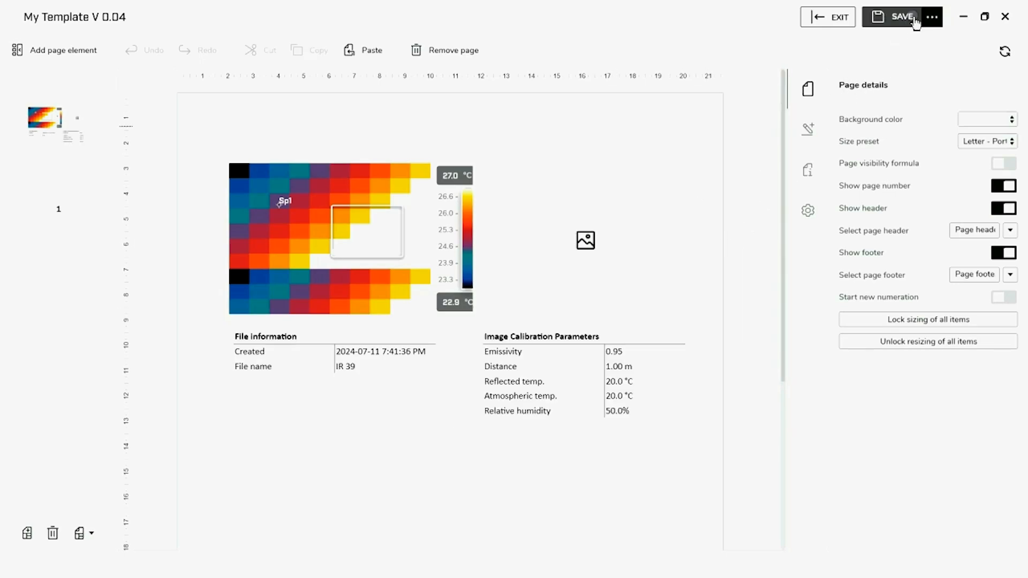
click(938, 21)
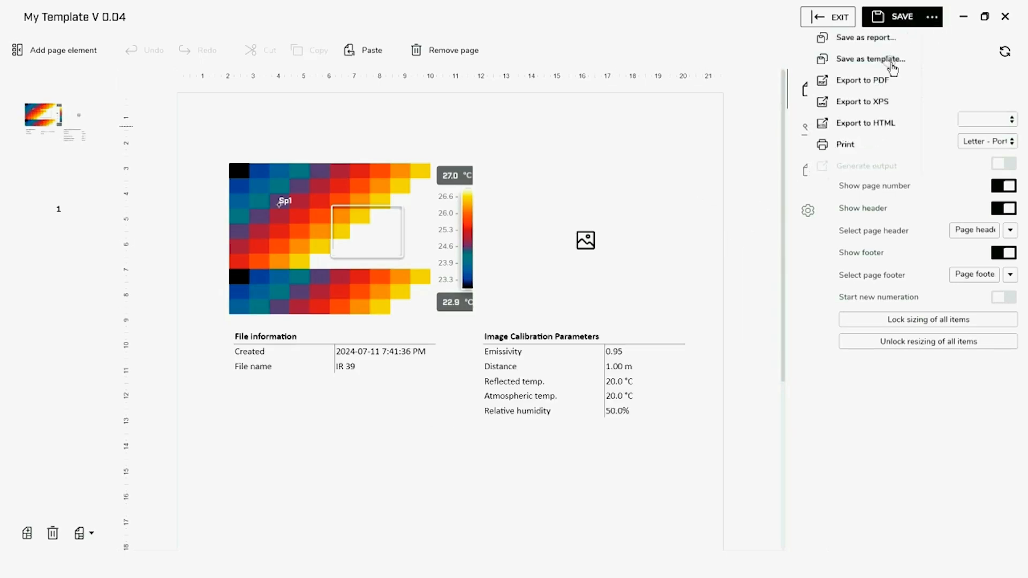
click(889, 61)
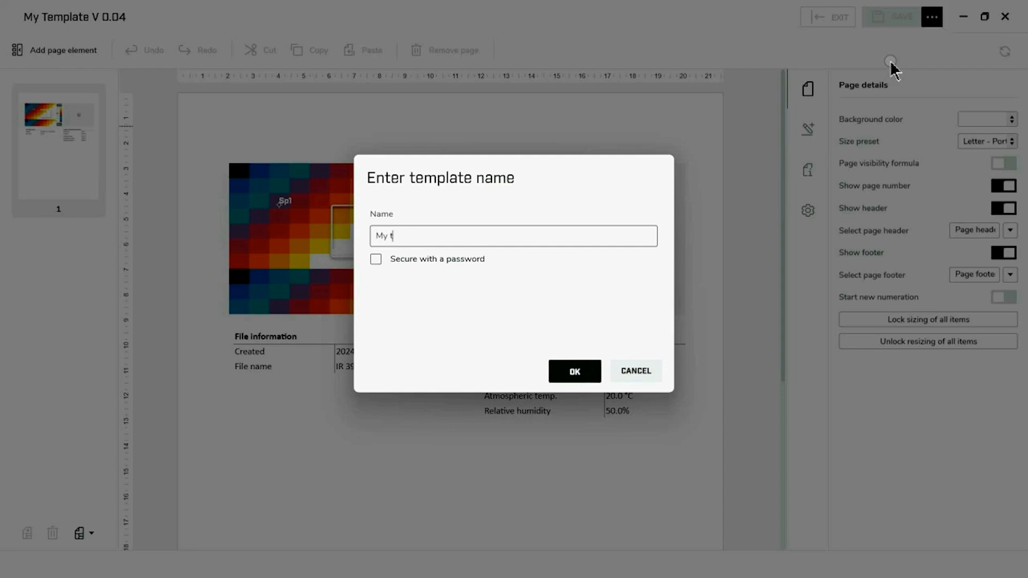
text(My Template V 0.05)
click(587, 372)
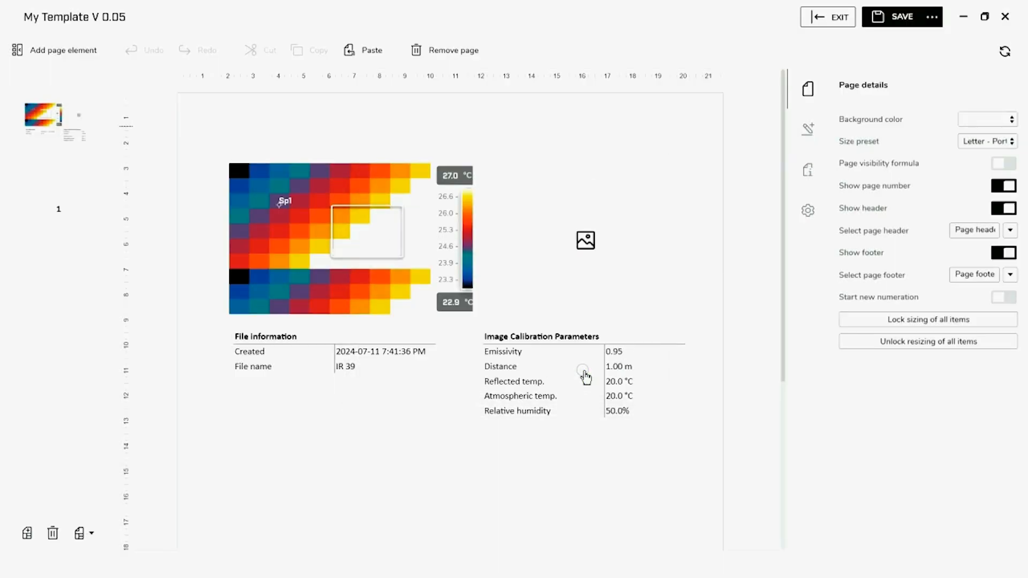
- Cut the File information table from beneath the thermal image on the template page
click(423, 305)
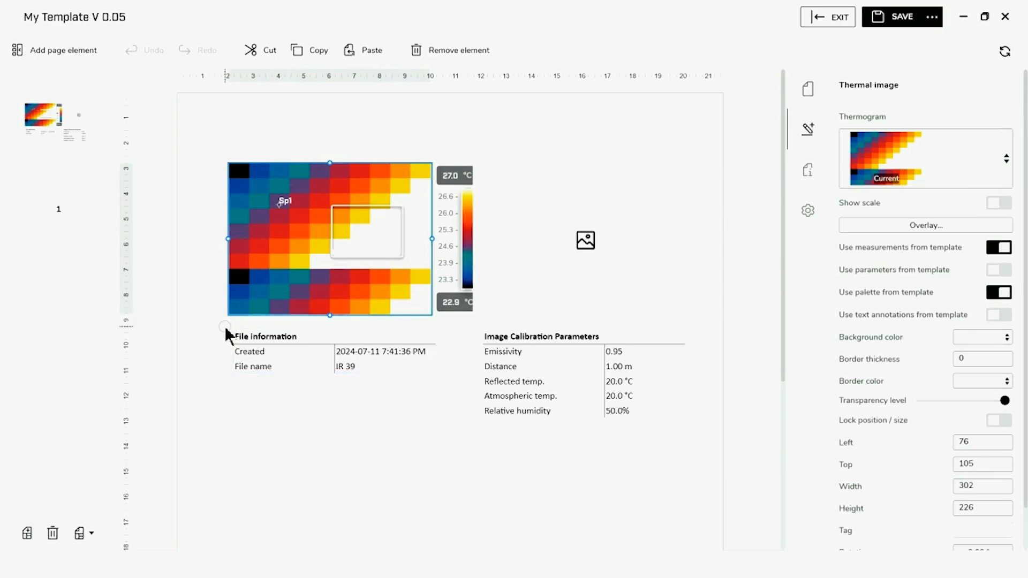
click(238, 343)
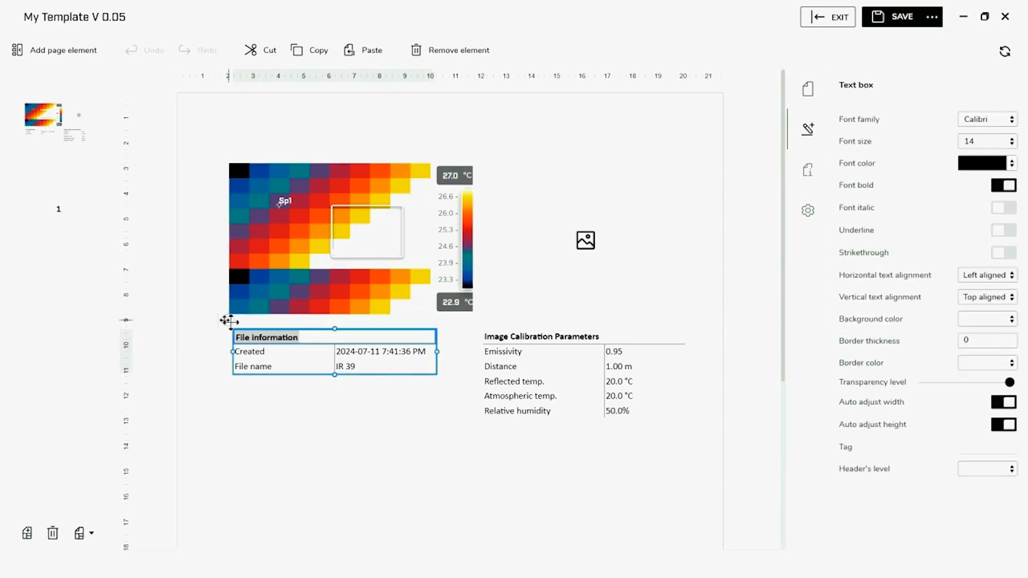
right_click(229, 323)
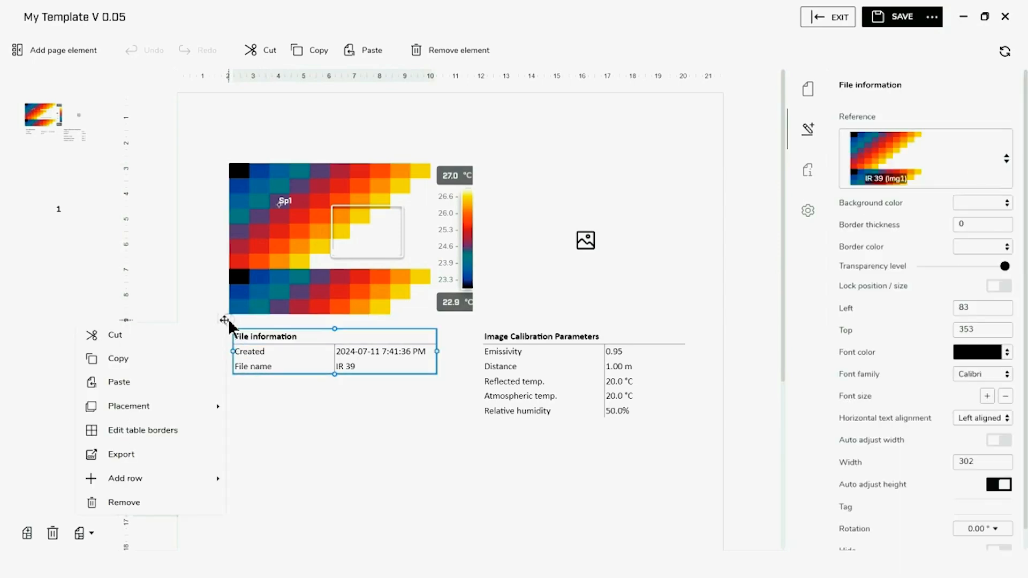
click(134, 342)
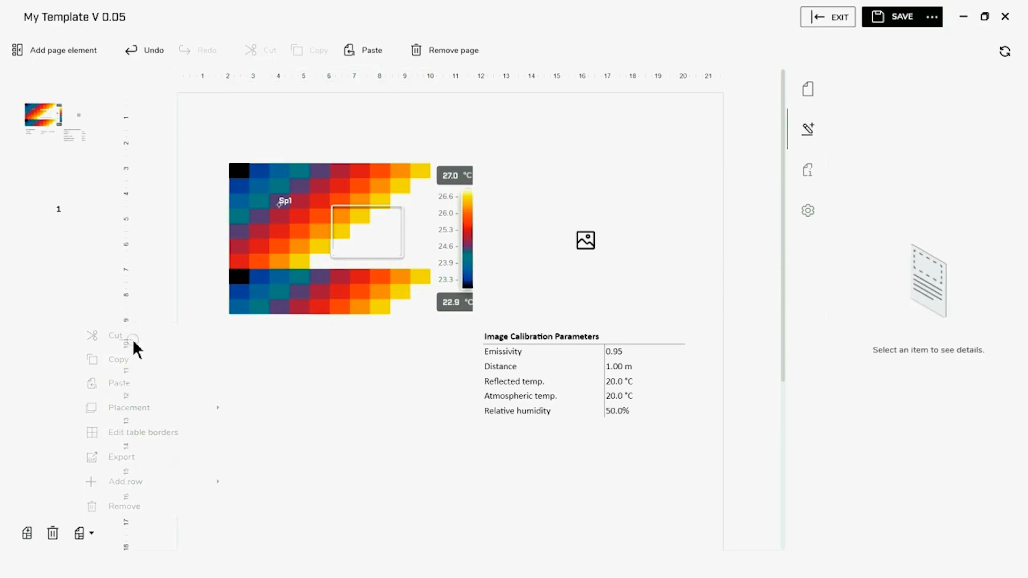
- Add the thermal Created and File name elements beneath the thermal image
click(60, 50)
click(83, 131)
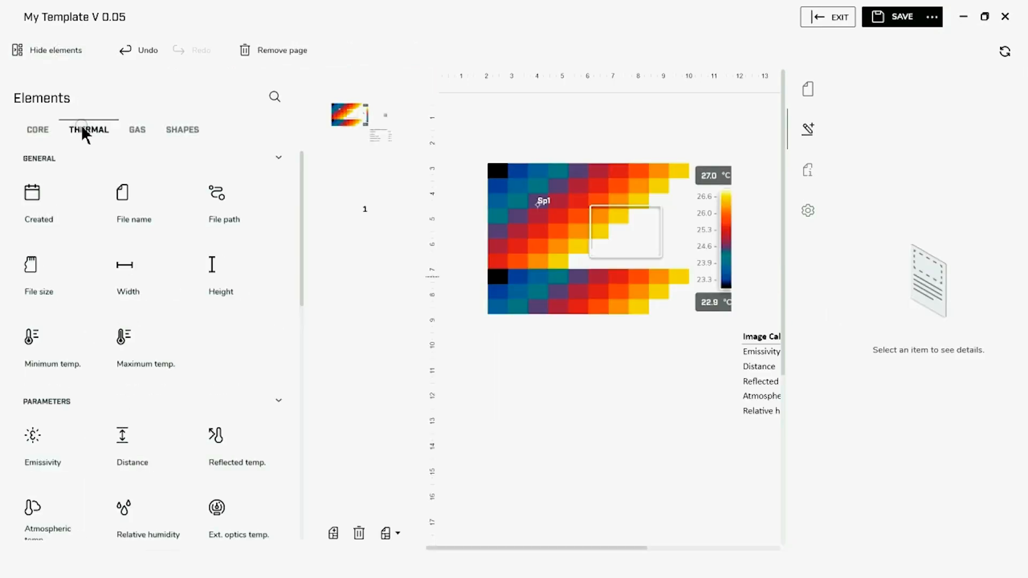
click(57, 227)
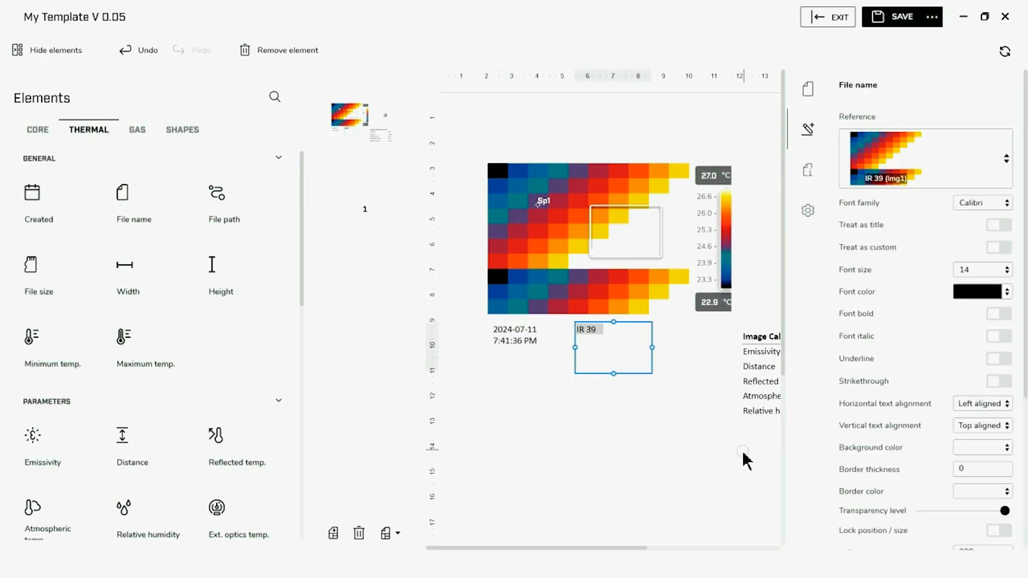
- Widen the file name box to 200 and move it over the thermal image's upper-left corner, with its text just above the image
click(58, 53)
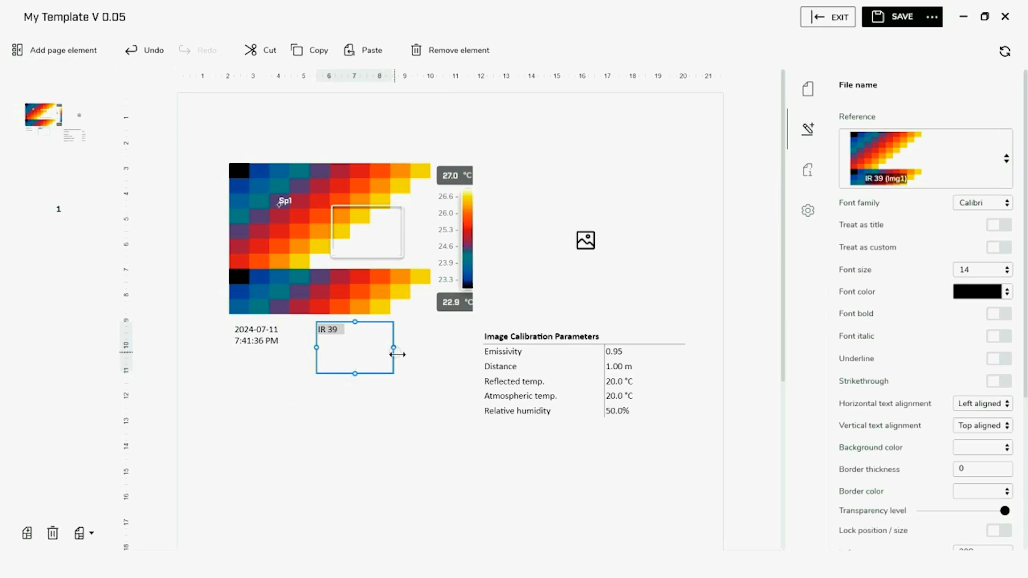
drag(394, 348, 457, 346)
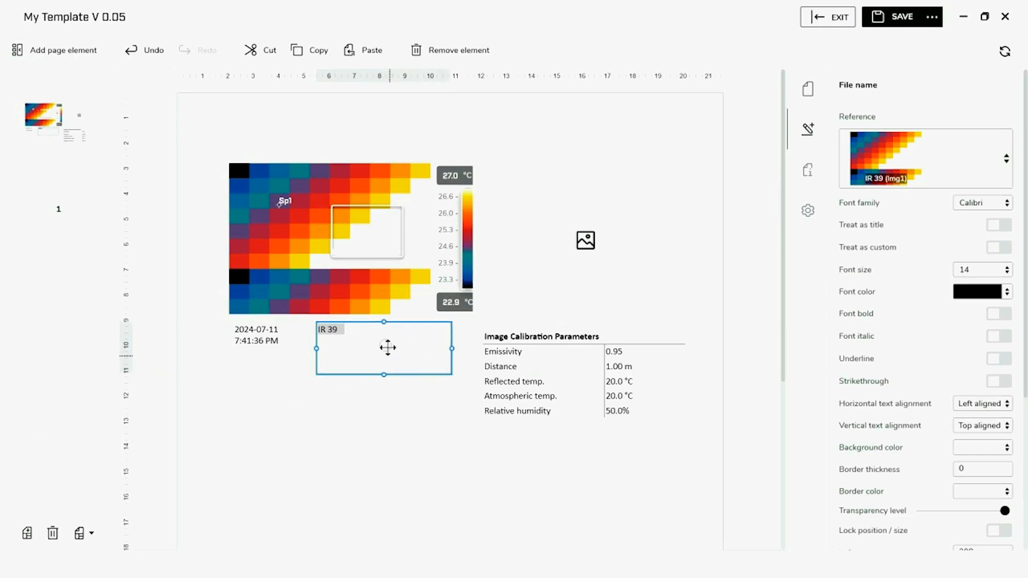
drag(387, 348, 300, 184)
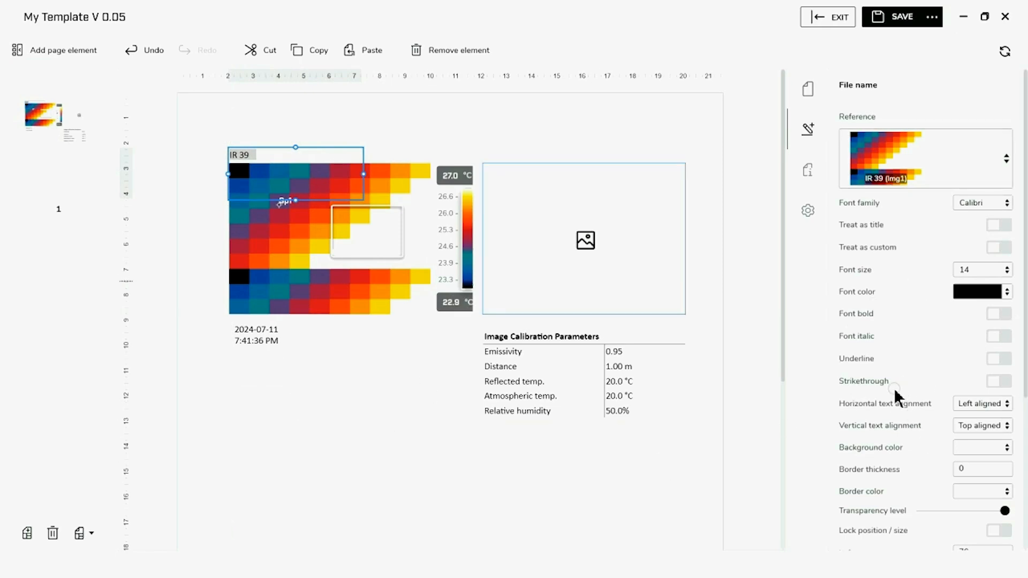
- Set the file name box's height to 24 and turn on automatic width adjustment
scroll(894, 388, down, 5)
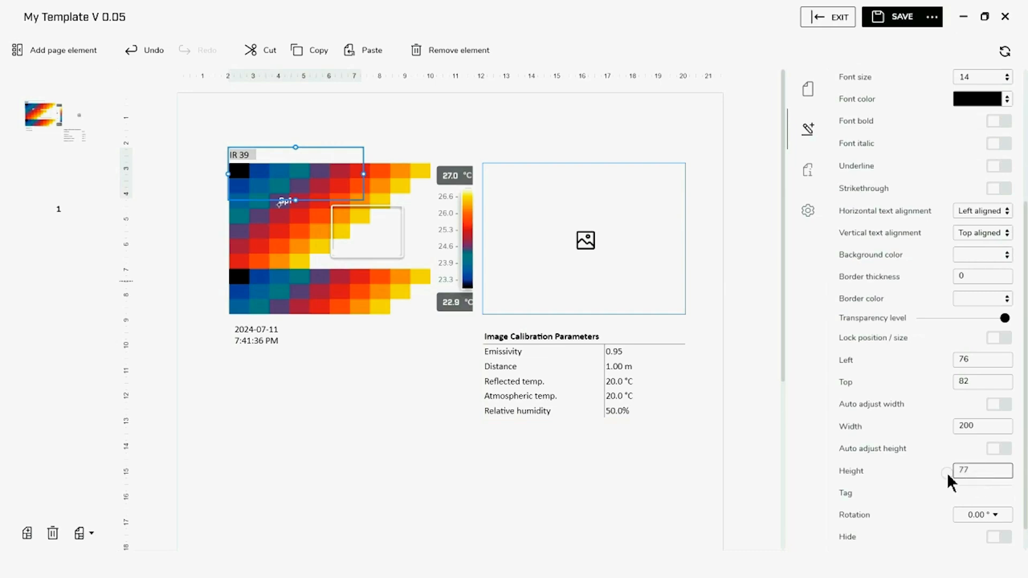
key(BackSpace)
key(BackSpace)
text(24)
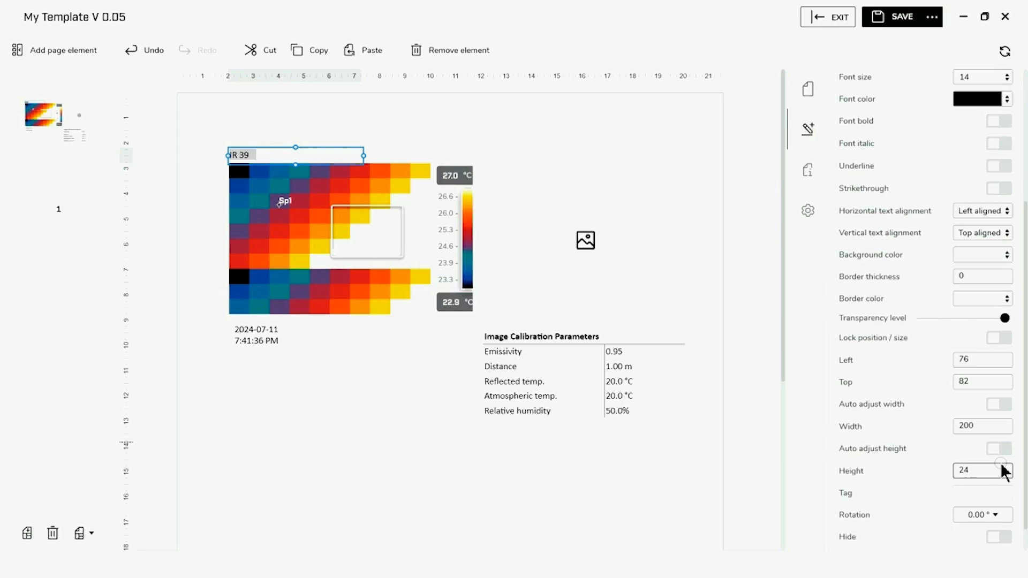
click(999, 405)
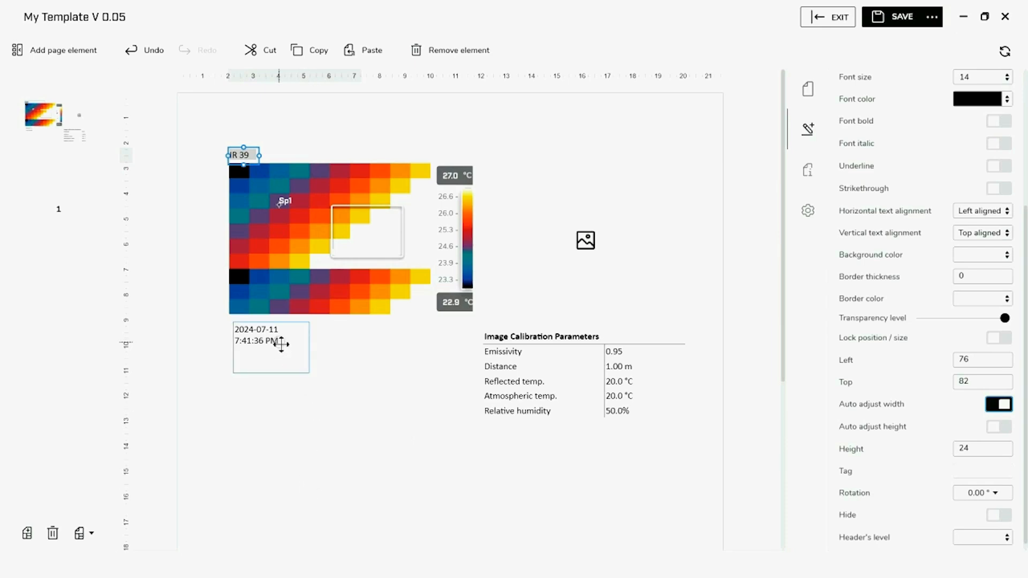
- Move the creation date box to the top edge of the photo placeholder, with left 456 and top 82, level with the file name
drag(281, 344, 686, 164)
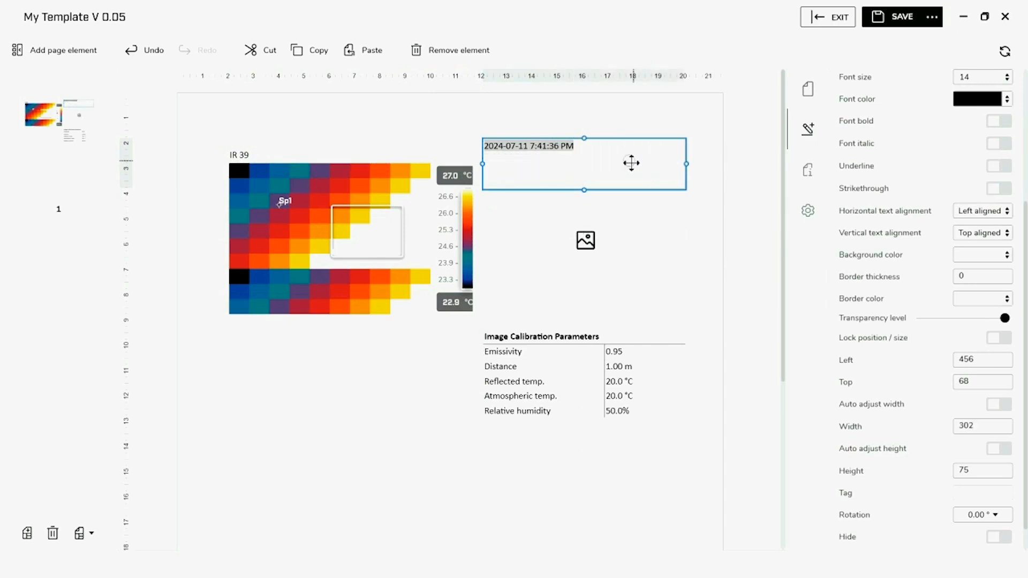
drag(625, 165, 624, 173)
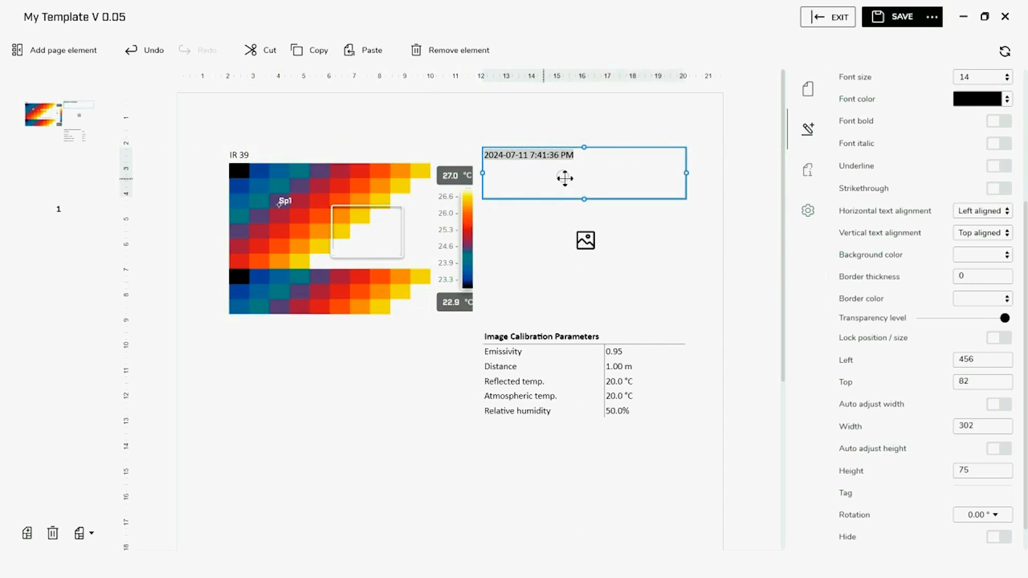
click(600, 162)
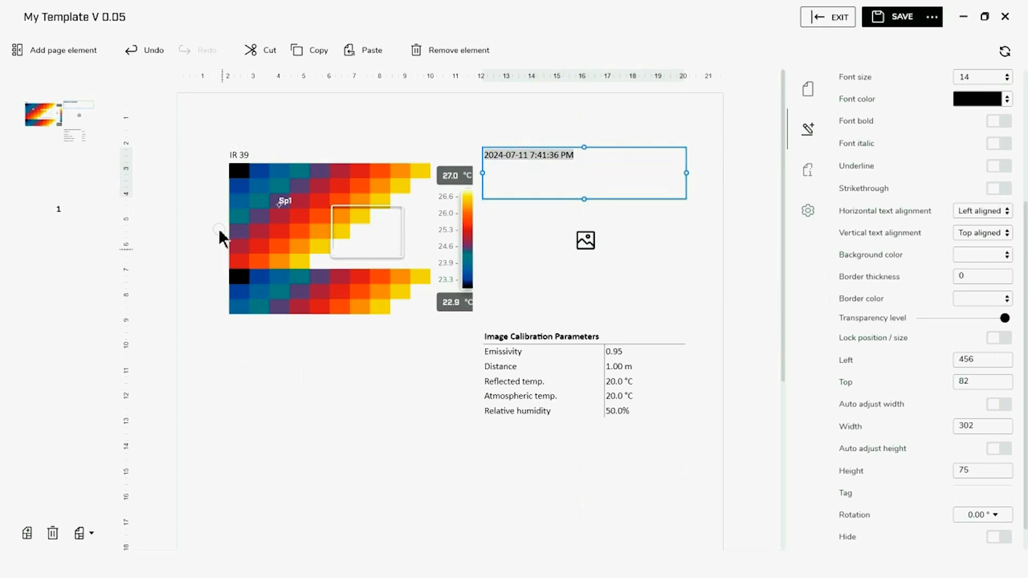
- Set the creation date box's height to 24, matching the file name box
click(240, 154)
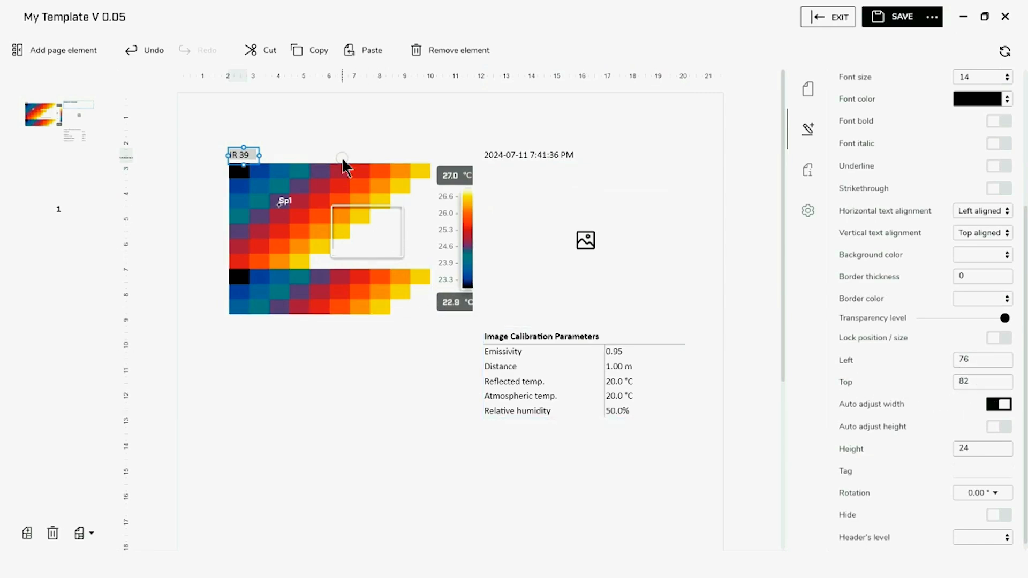
click(503, 155)
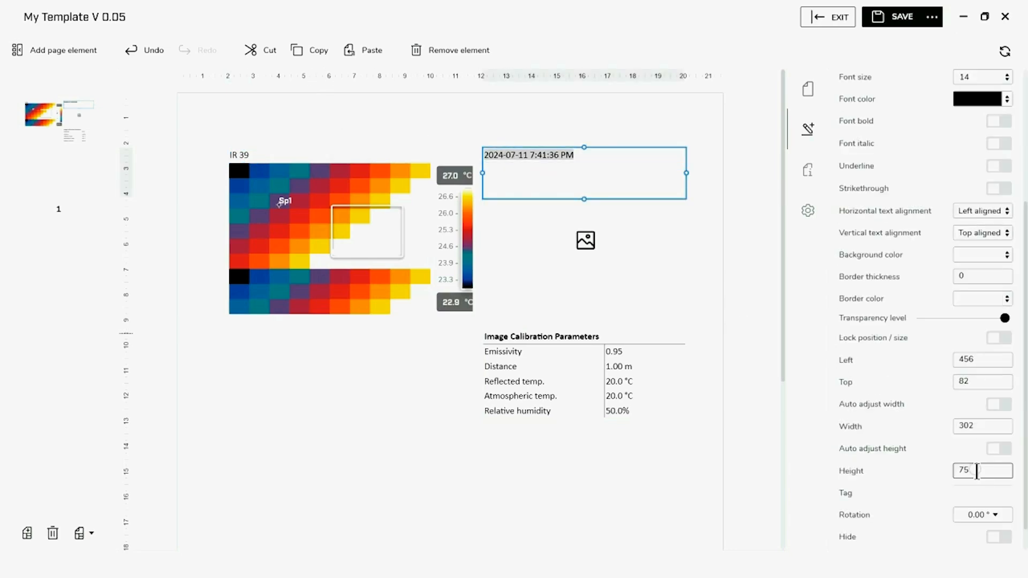
double_click(945, 475)
text(24)
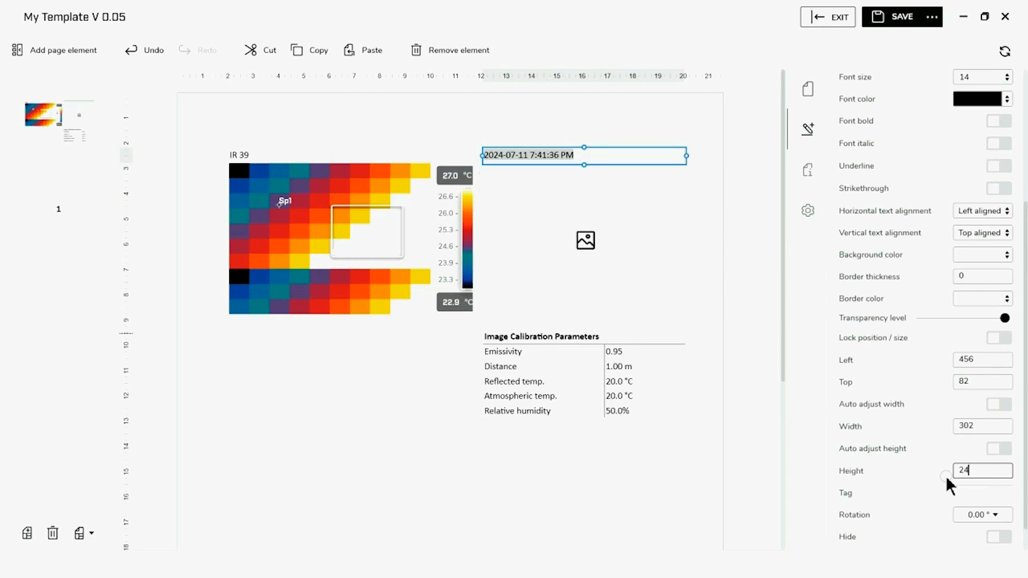
click(633, 508)
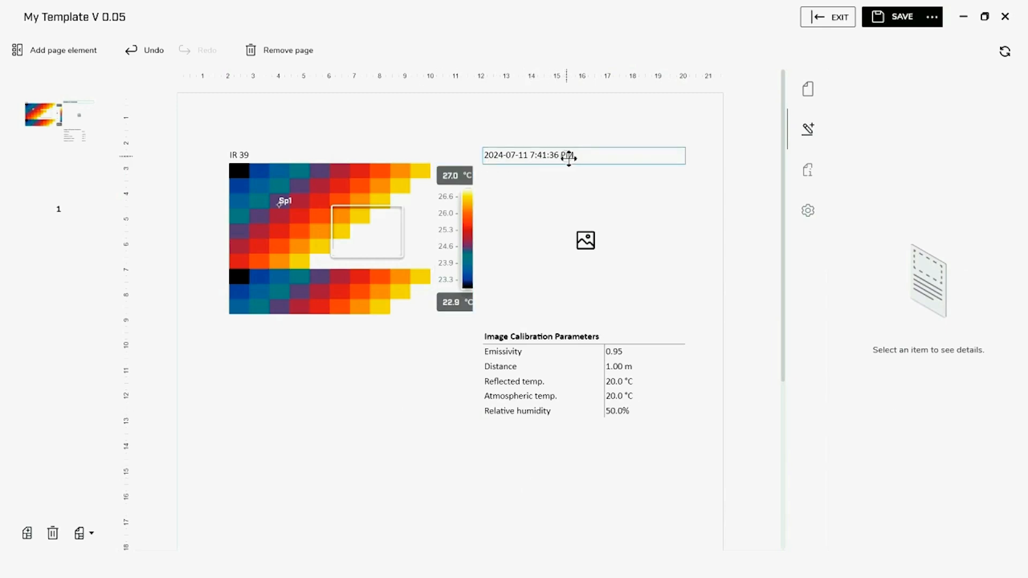
click(68, 53)
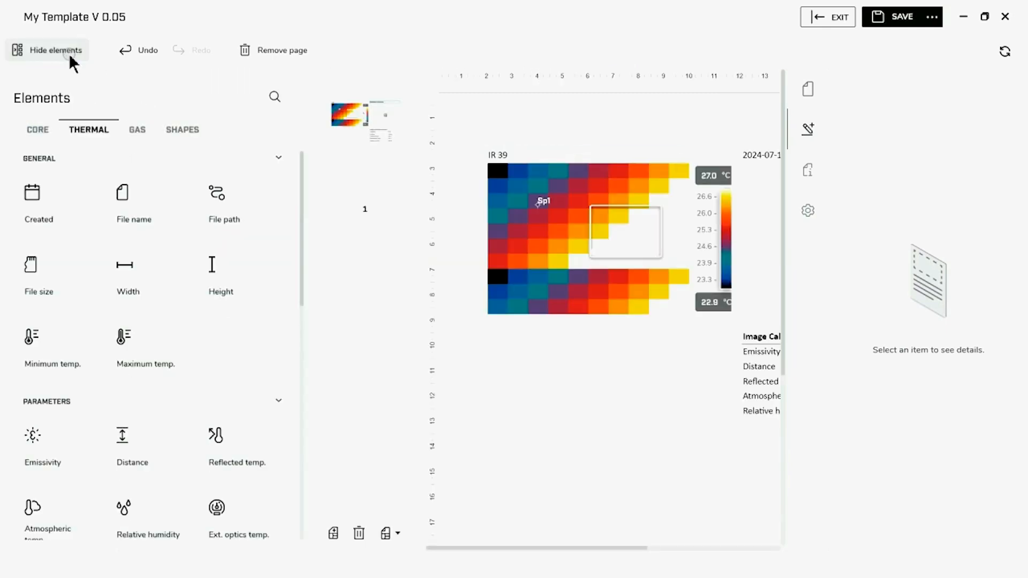
click(38, 129)
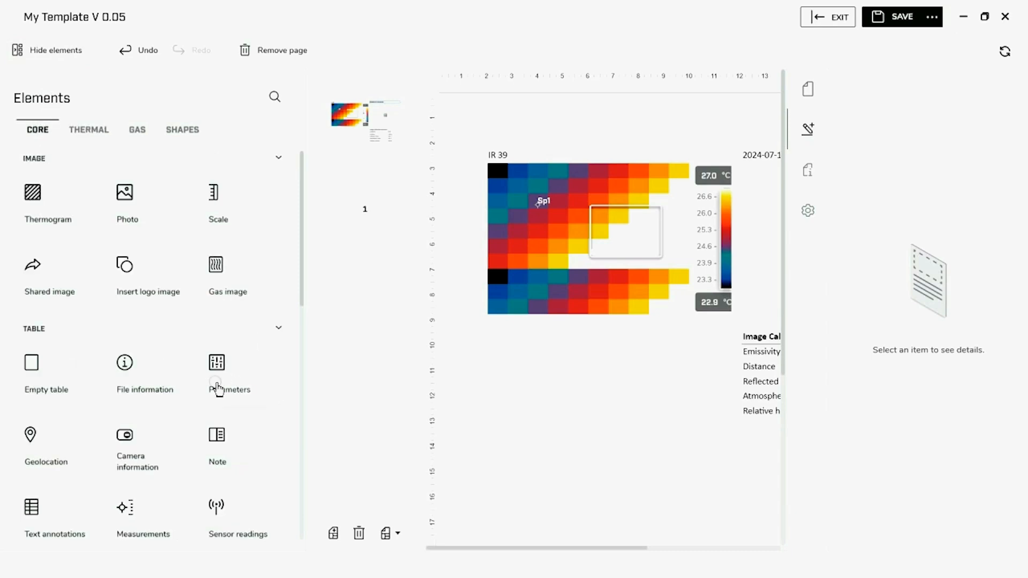
scroll(217, 389, down, 3)
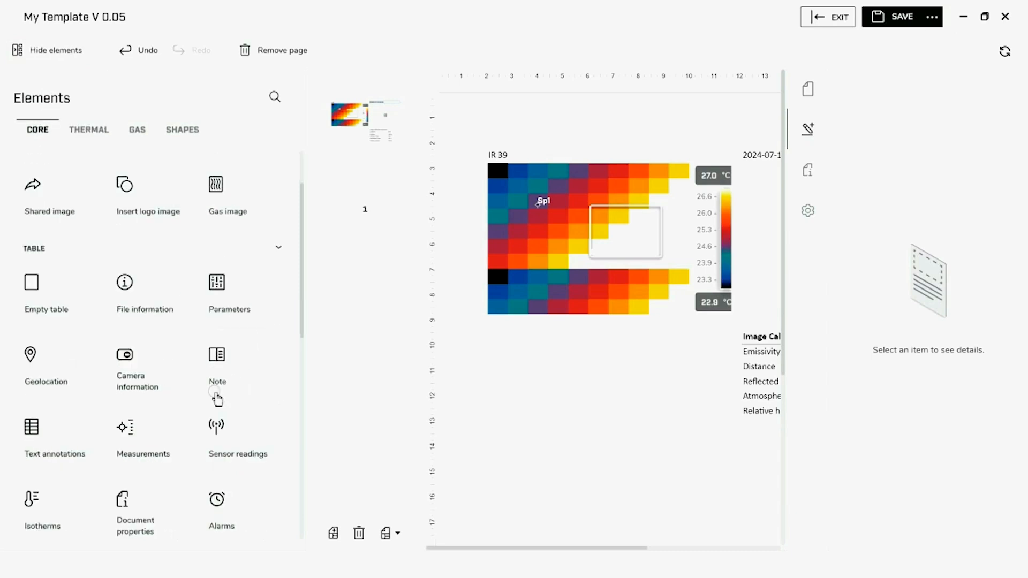
click(134, 441)
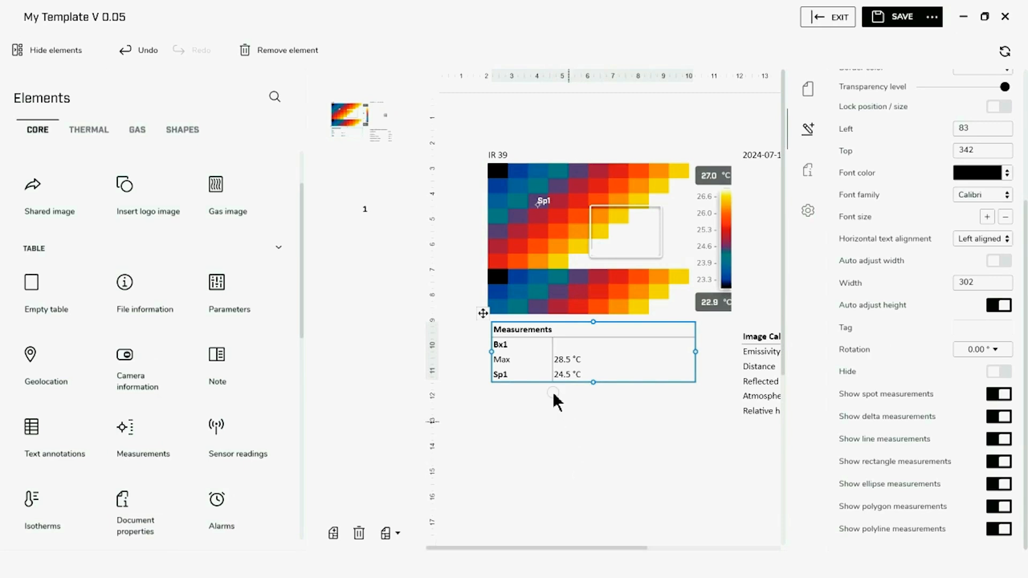
right_click(484, 315)
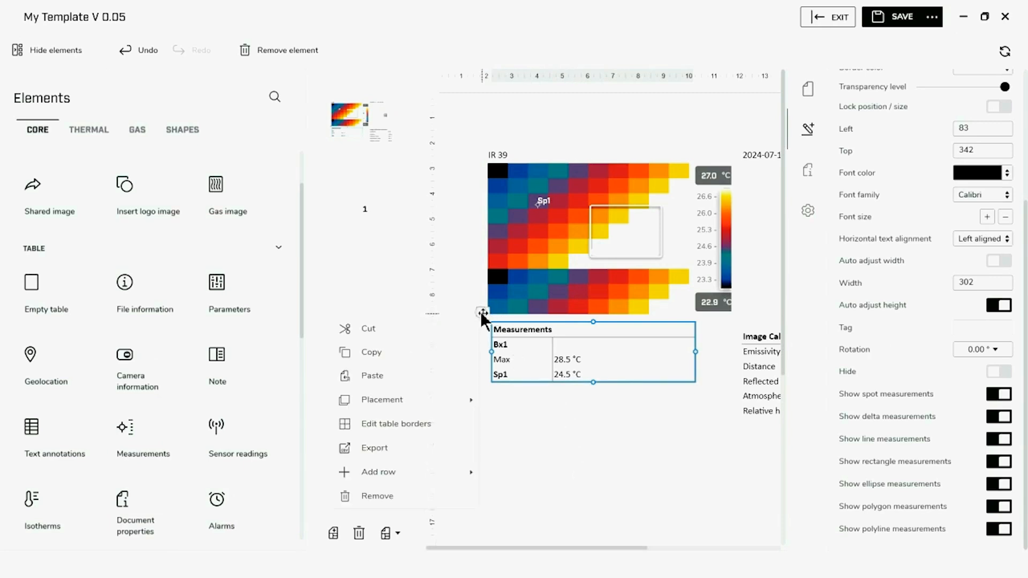
click(370, 332)
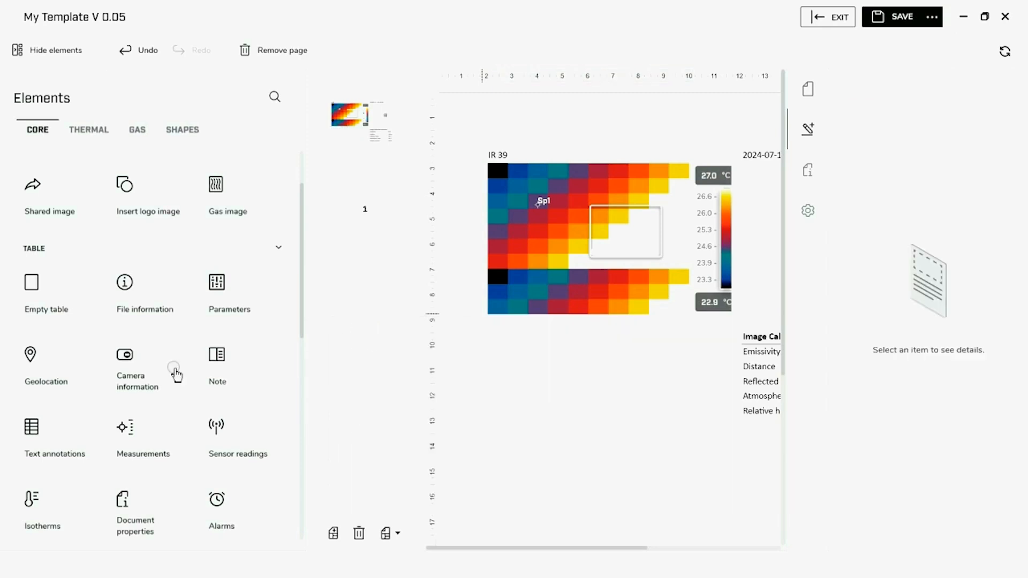
- Insert an empty table beneath the thermal image and align it level with the Image Calibration Parameters table
click(70, 305)
click(60, 59)
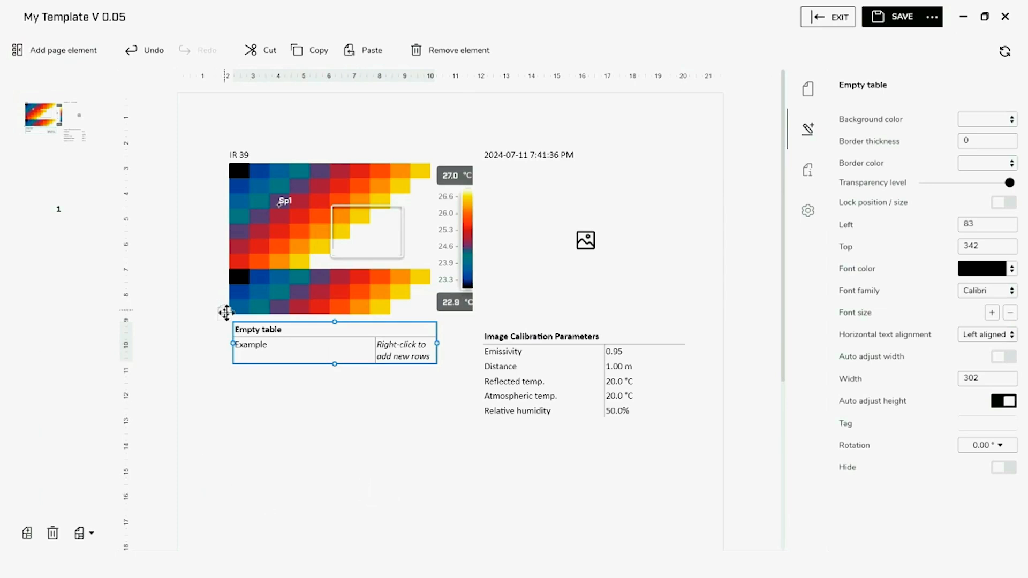
drag(219, 313, 220, 338)
click(330, 466)
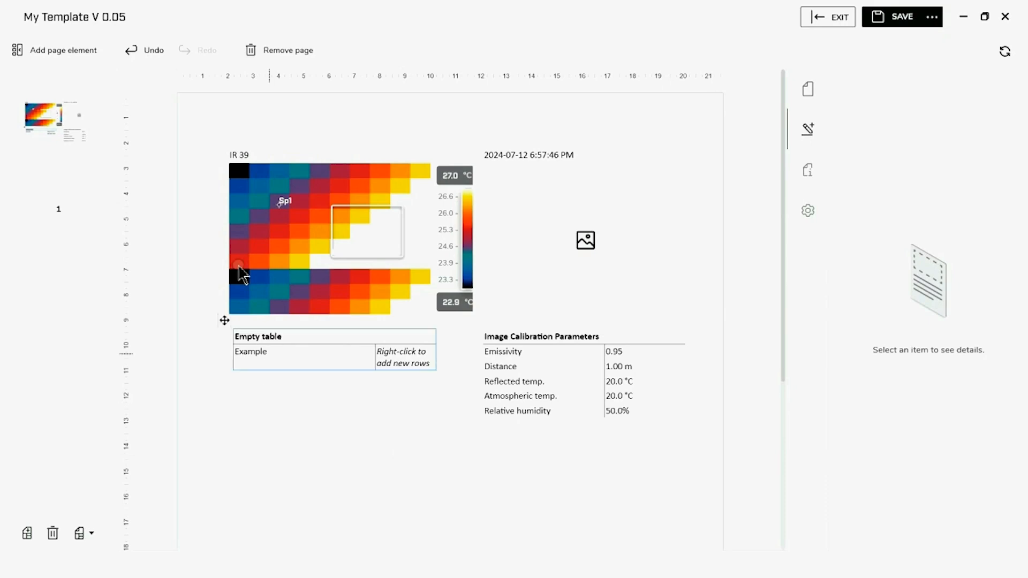
- Insert a Measurements table and place it directly beneath the Image Calibration Parameters table
click(66, 49)
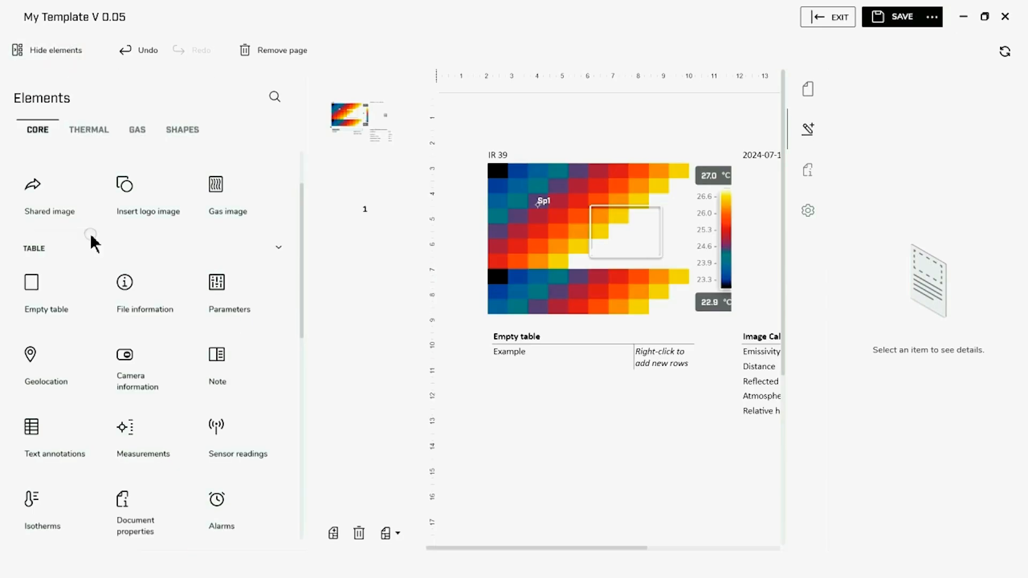
click(147, 431)
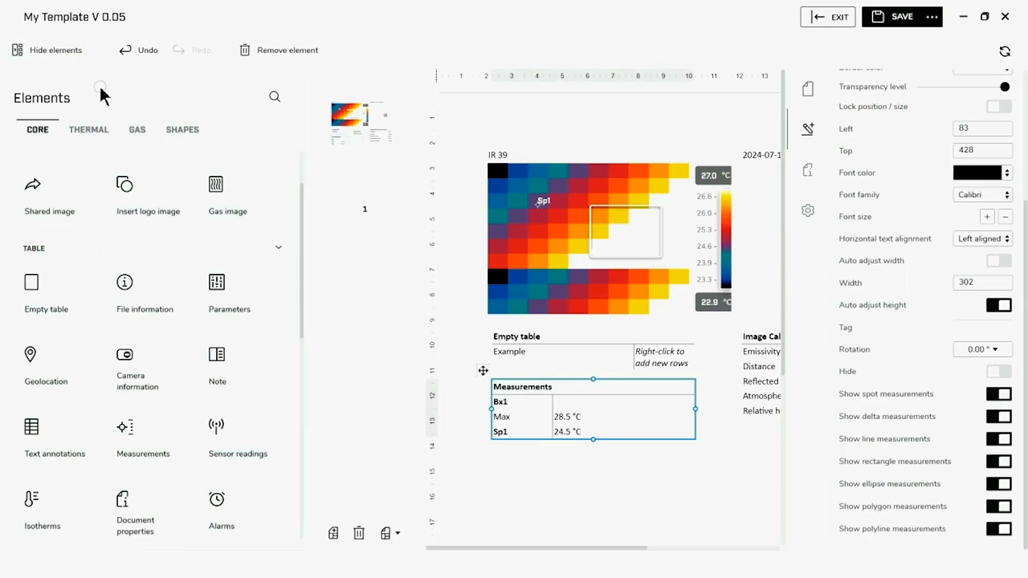
click(69, 48)
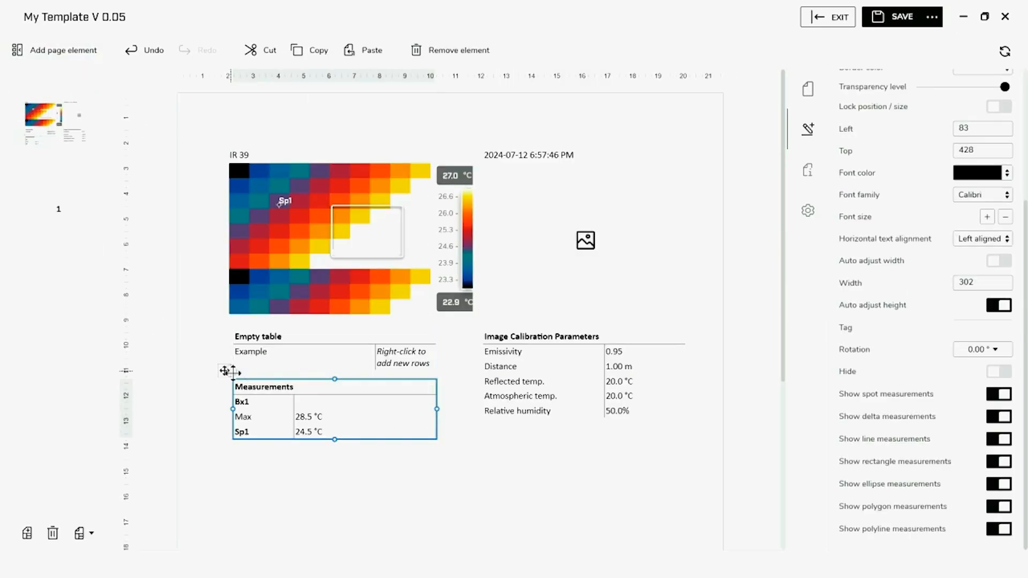
drag(225, 370, 478, 423)
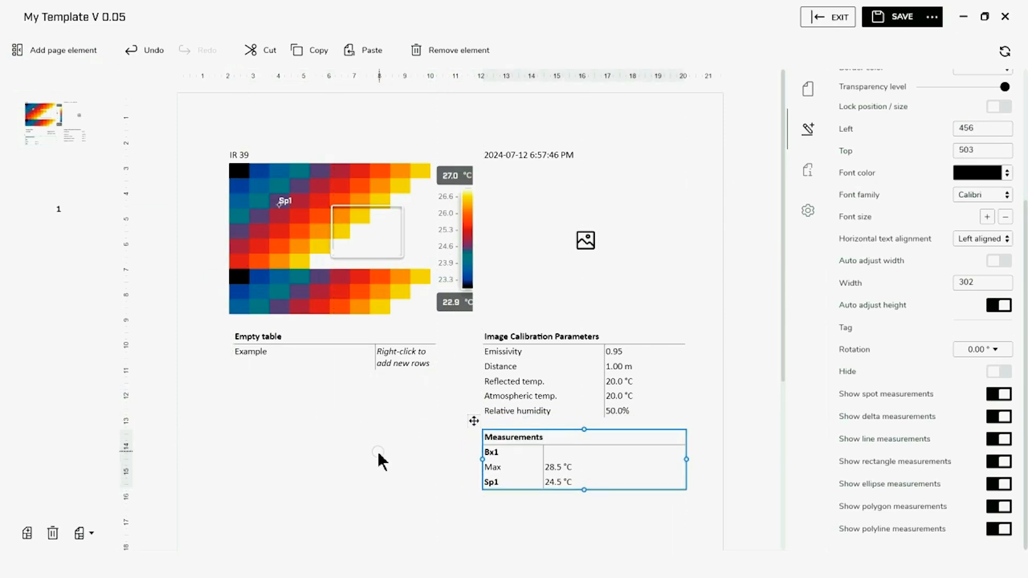
click(378, 449)
- Add a rectangle measurement row for Bx1 to the empty table and remove the table's Example row
right_click(326, 360)
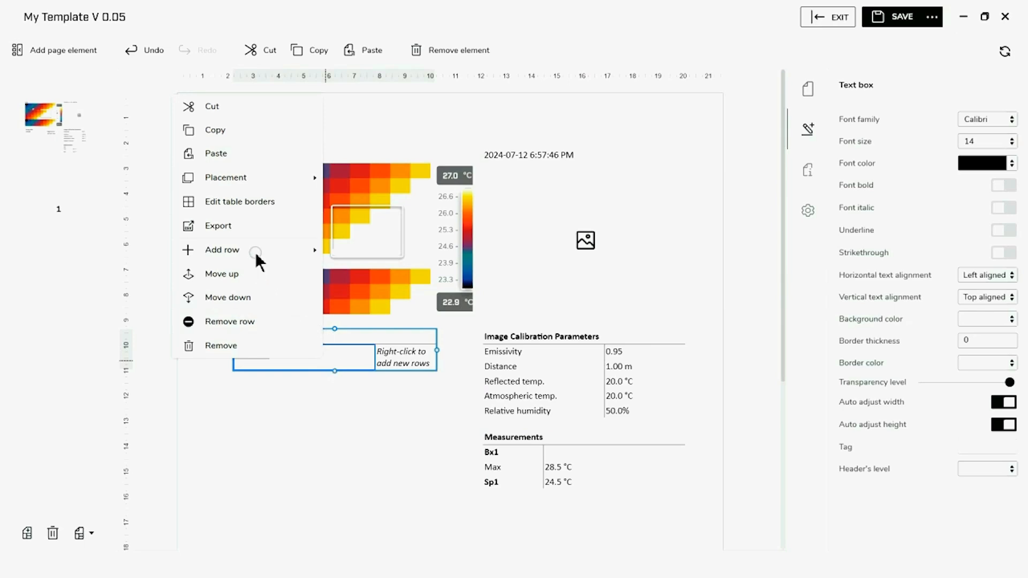
mouse_move(255, 252)
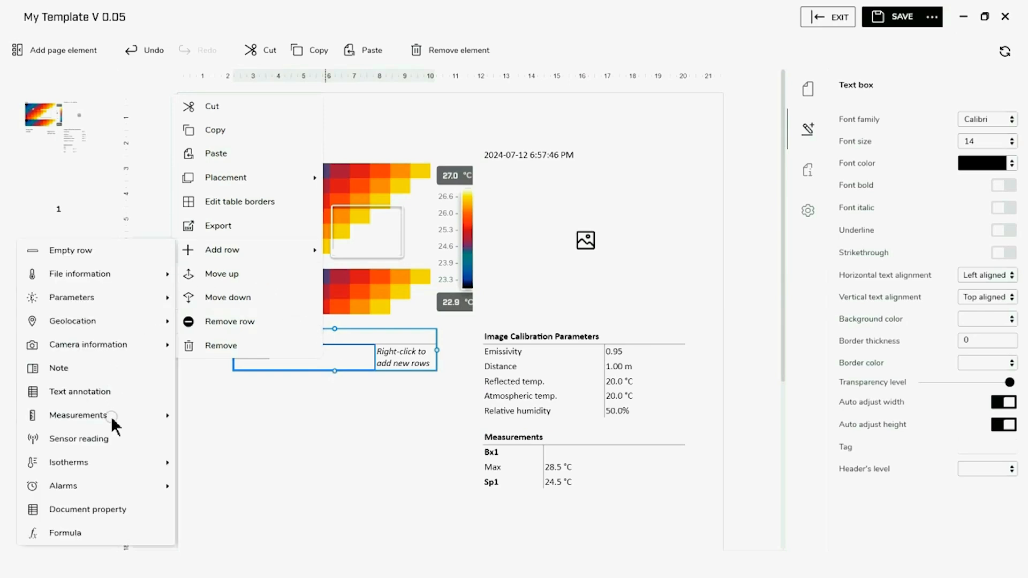
mouse_move(110, 415)
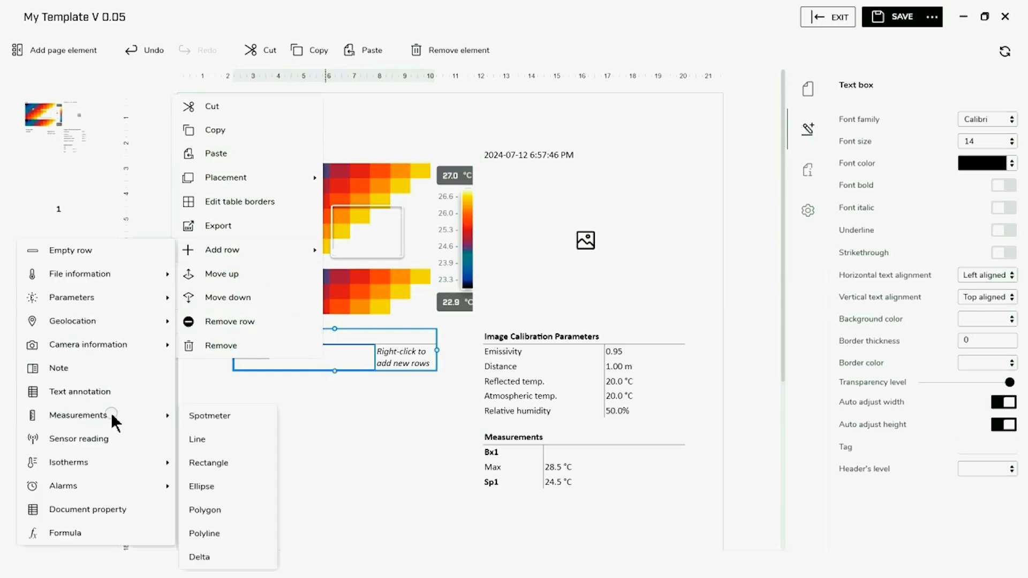
click(197, 465)
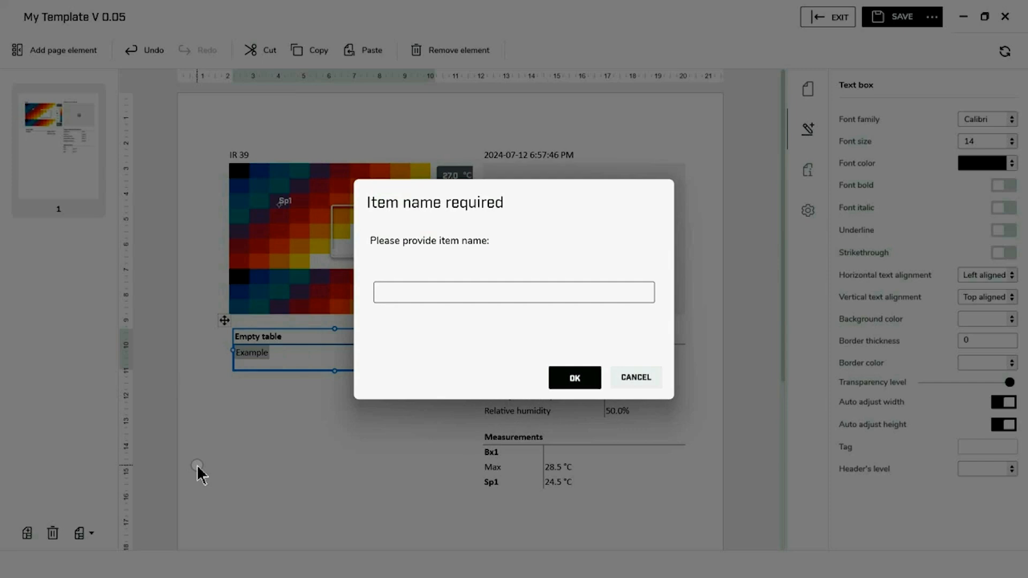
text(Bx1)
click(573, 392)
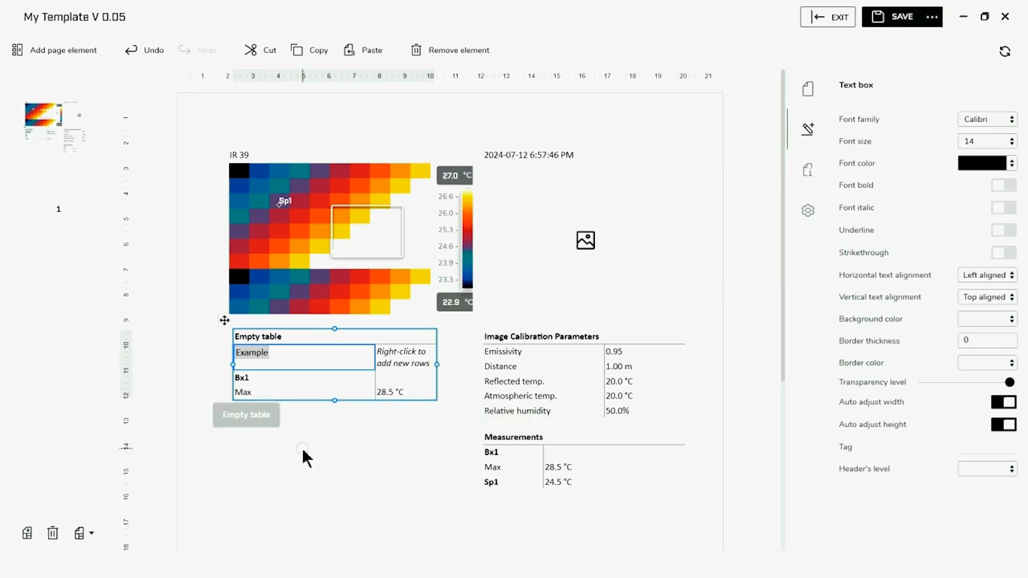
right_click(318, 360)
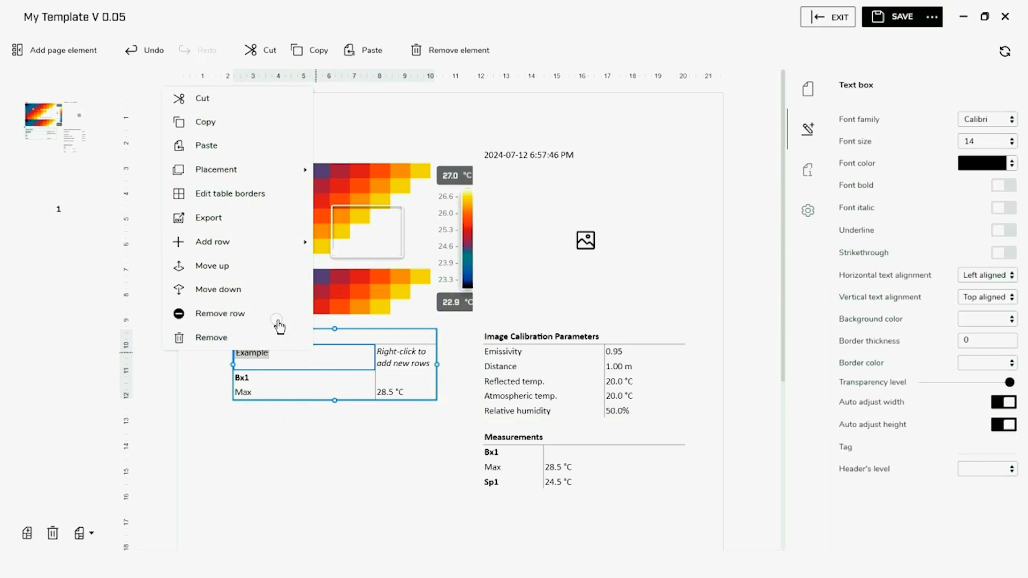
click(262, 315)
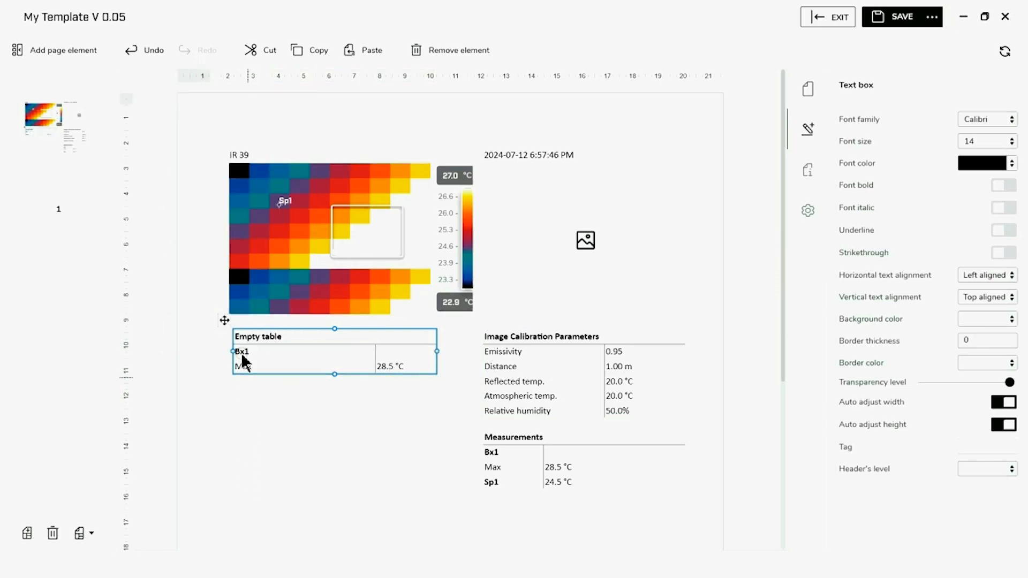
- Replace the title of the table beneath the thermal image with "Image Information"
double_click(238, 337)
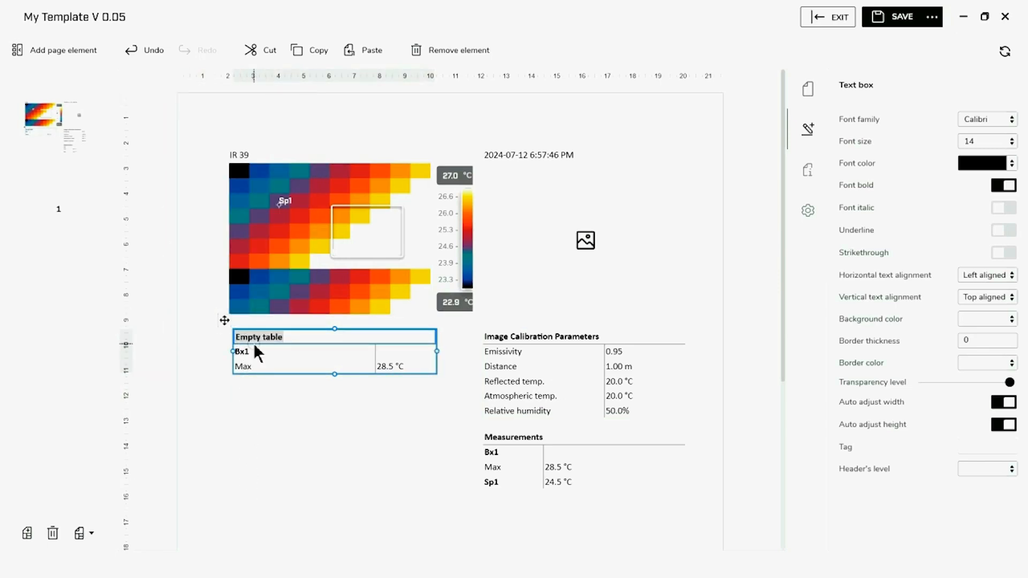
text(Image Infor)
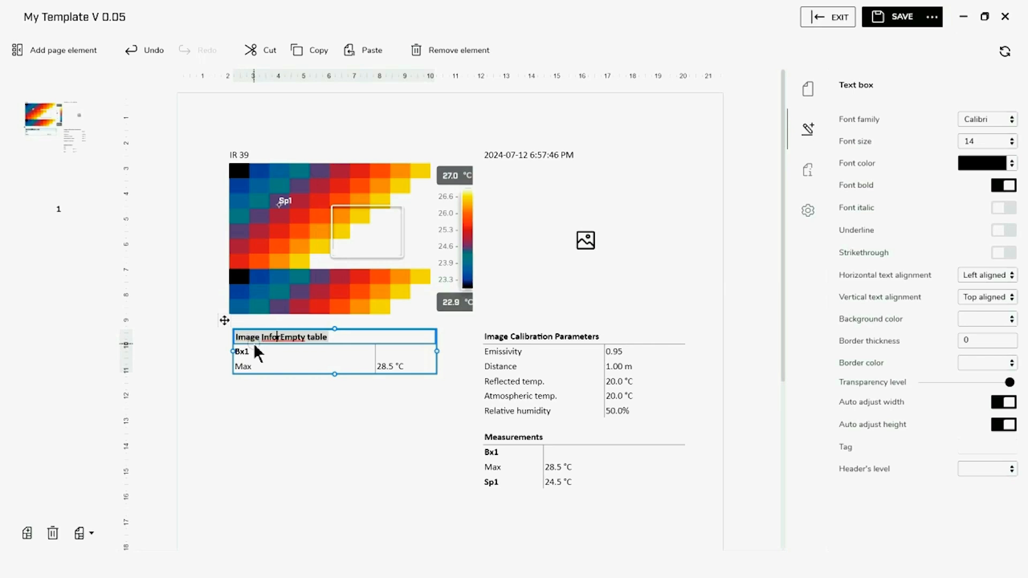
text(mation)
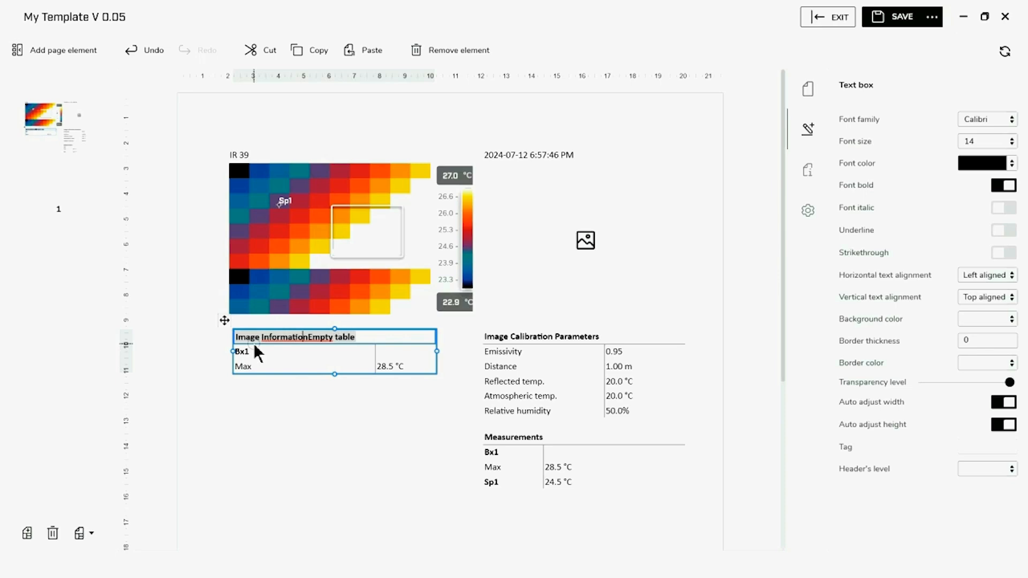
key(Delete)
key(Delete)
key(Delete)
key(Delete)
key(Delete)
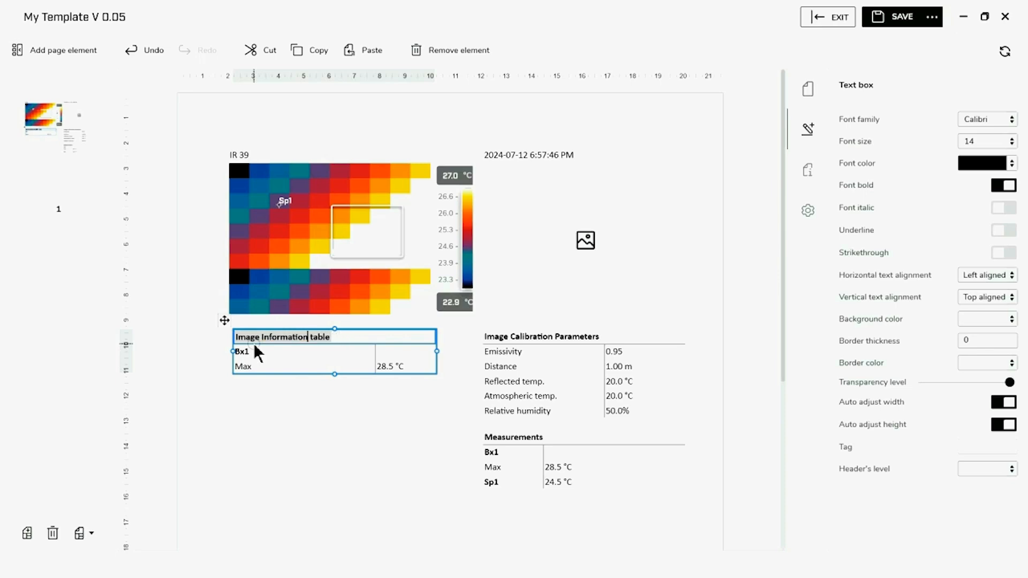
key(Delete)
key(Delete)
key(Delete)
key(Delete)
key(Delete)
key(Delete)
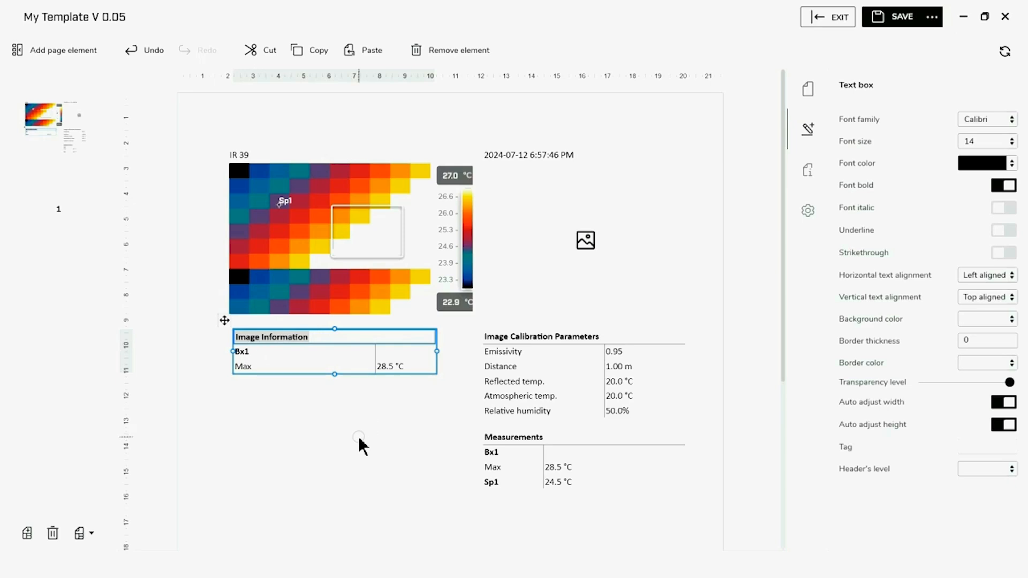
- Add a spotmeter measurement row for Sp1 below the Max row of the Image Information table
double_click(298, 367)
right_click(297, 366)
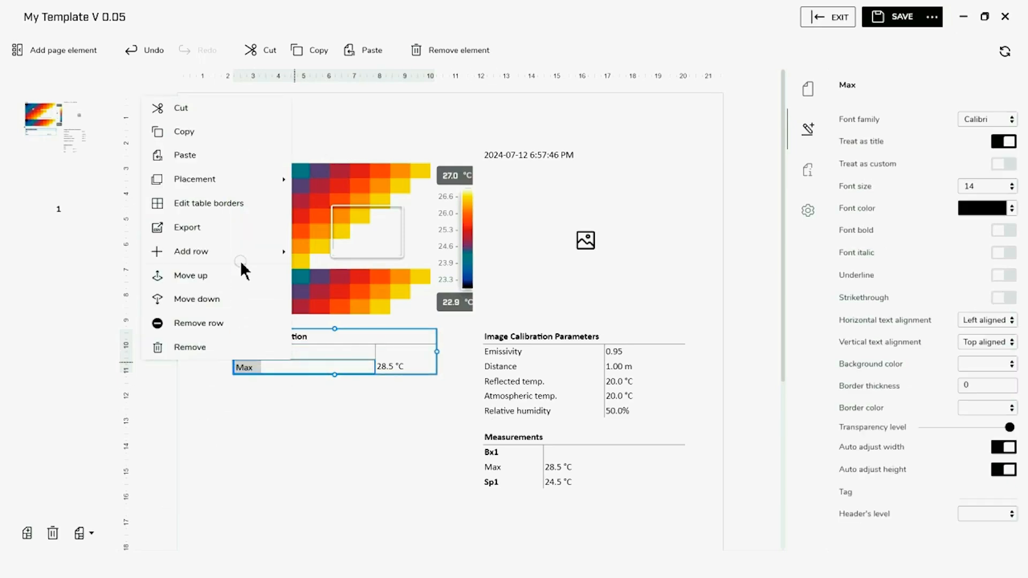
mouse_move(242, 246)
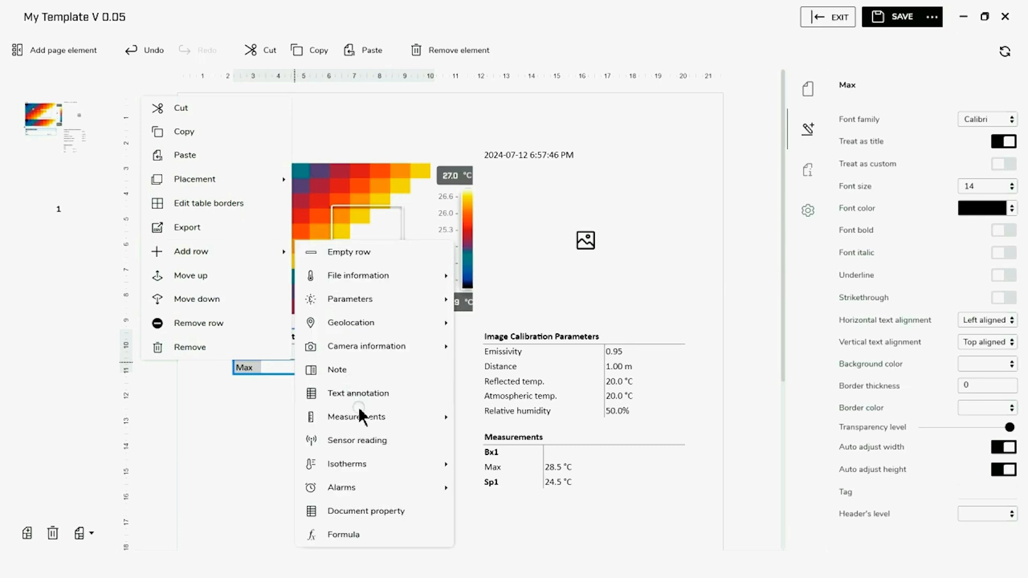
mouse_move(358, 416)
click(242, 422)
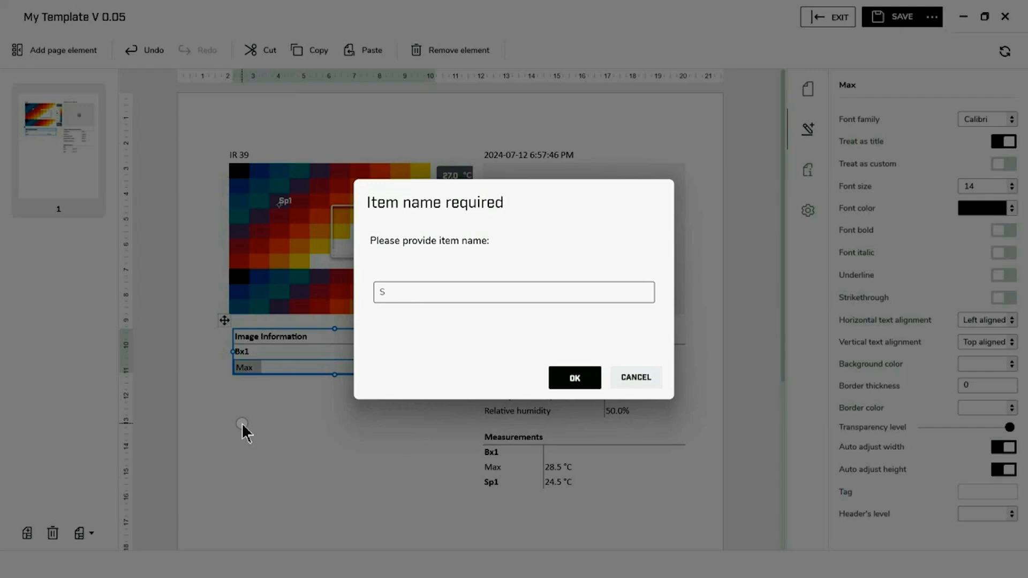
click(571, 381)
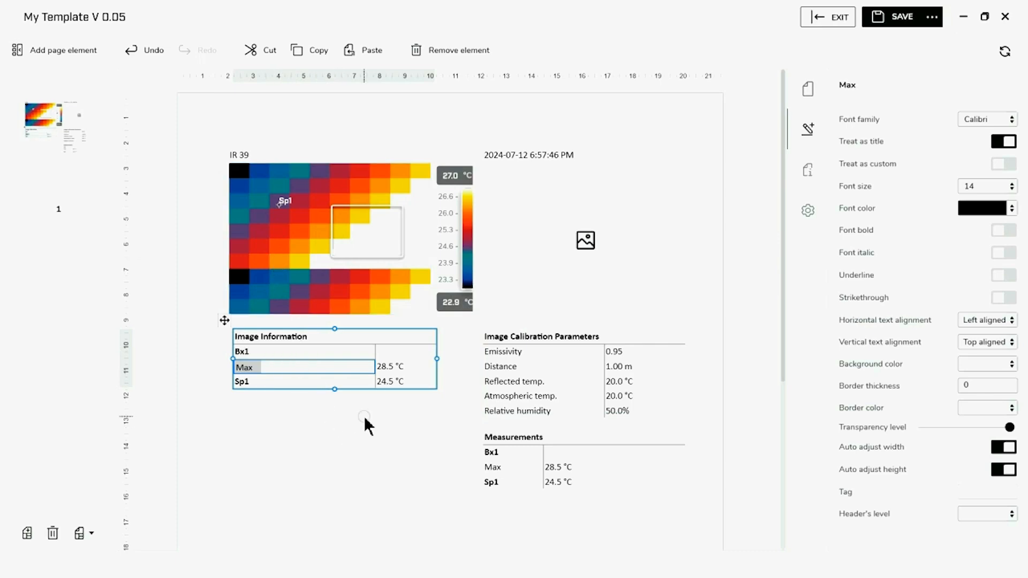
- Open the thermal image for editing and add a delta measurement to it
click(279, 265)
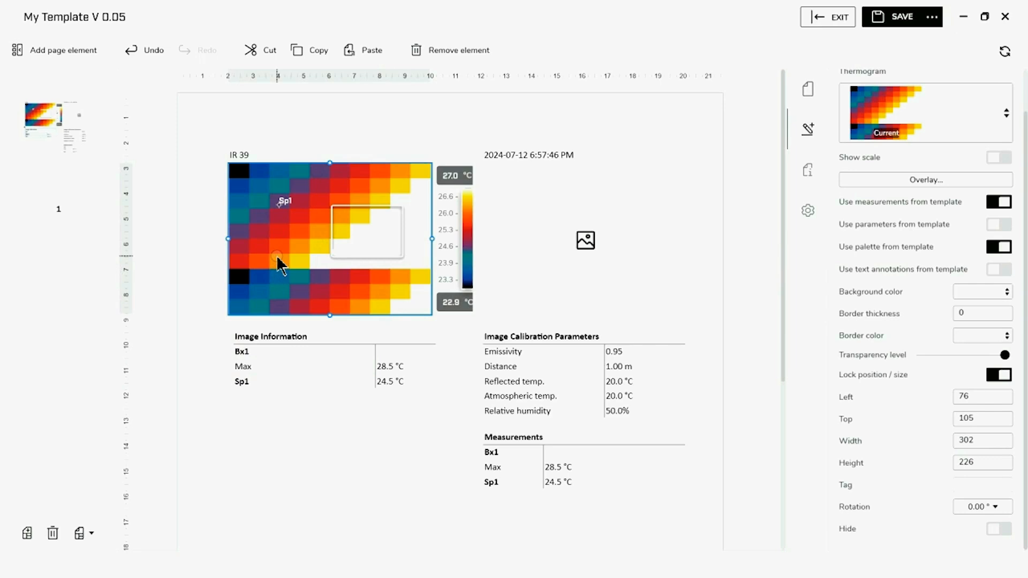
double_click(277, 255)
click(75, 53)
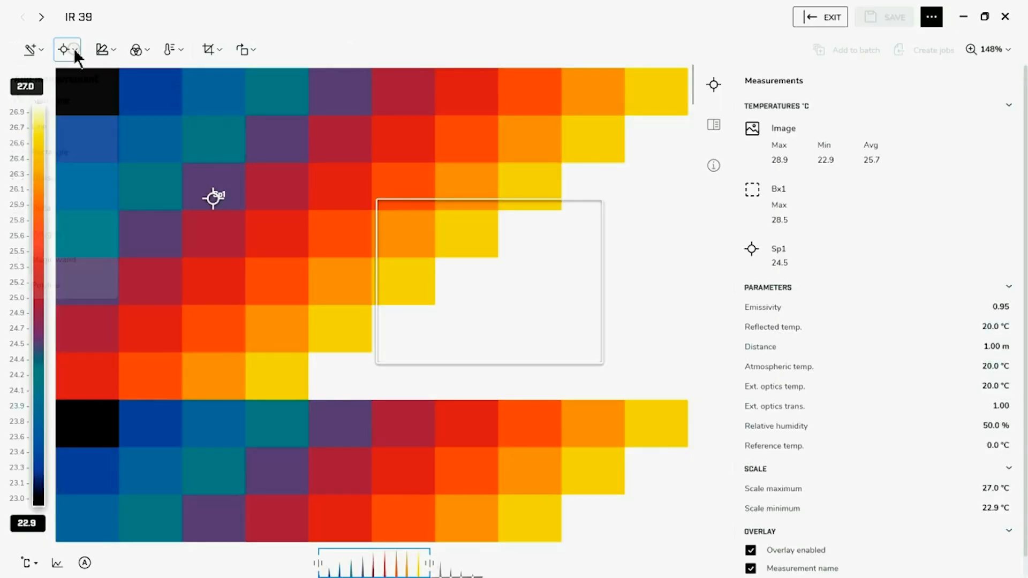
click(70, 212)
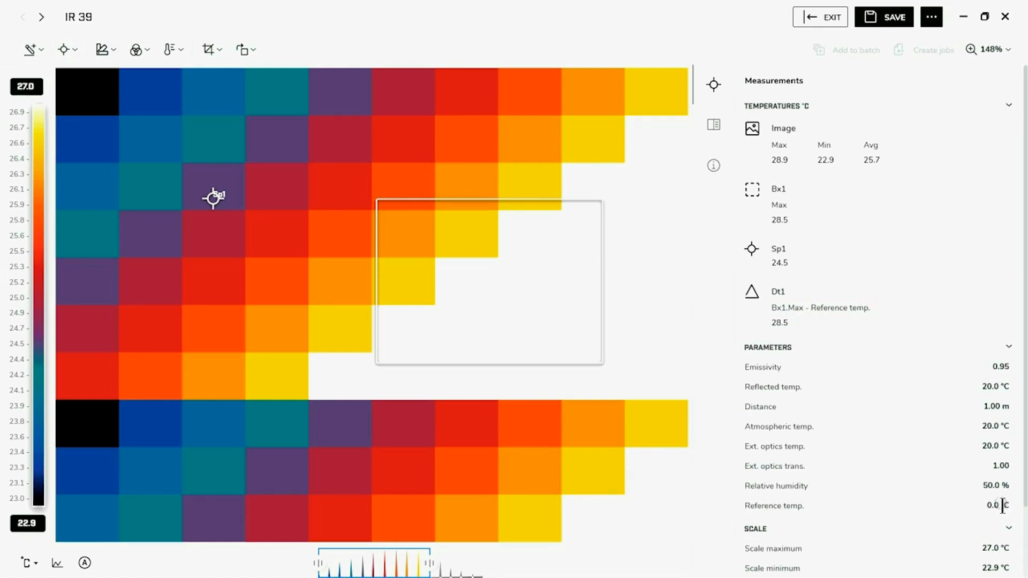
- Set the second source of delta measurement Dt1 to Sp1 and finish its settings
mouse_move(808, 317)
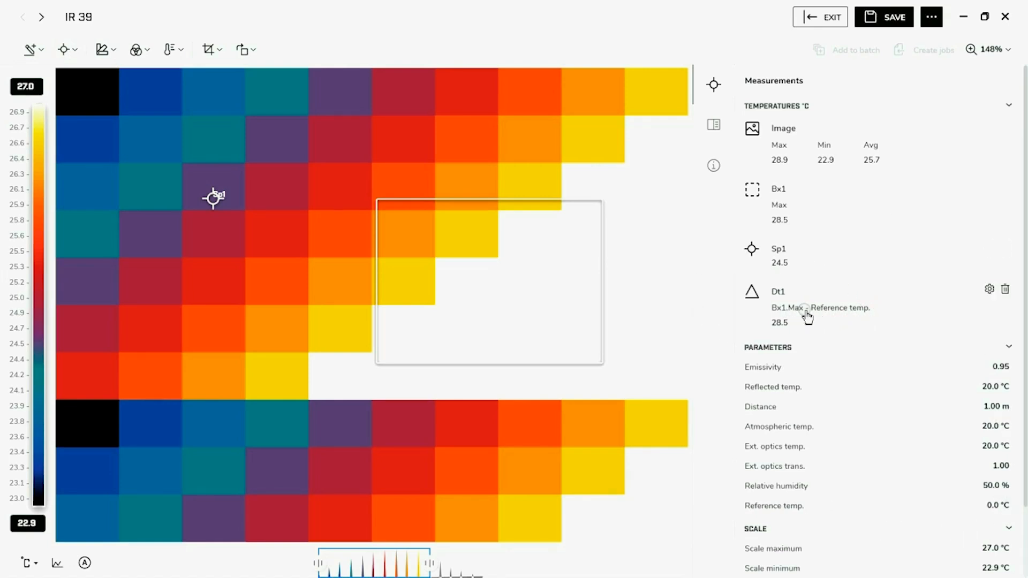
click(988, 290)
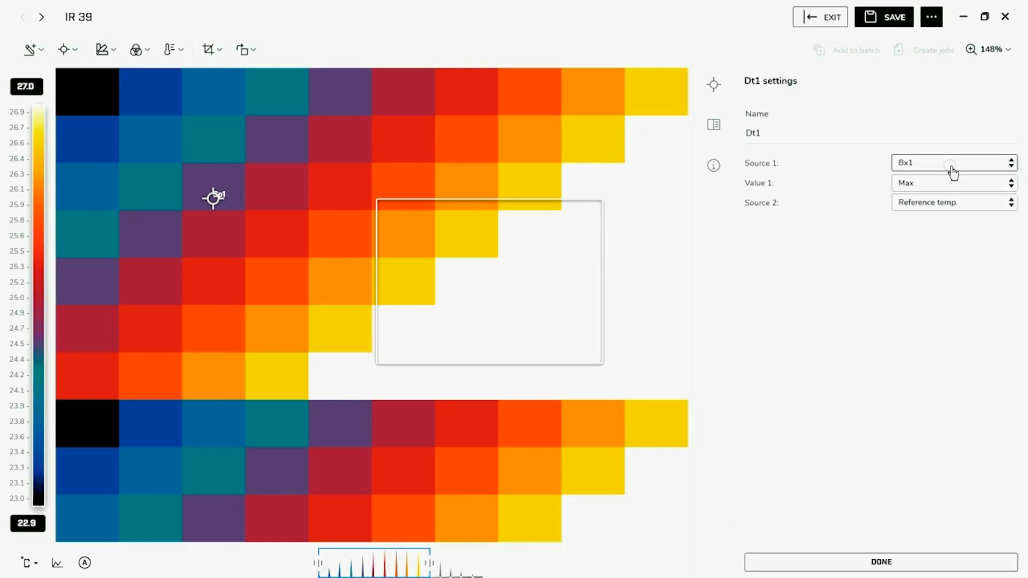
click(1011, 205)
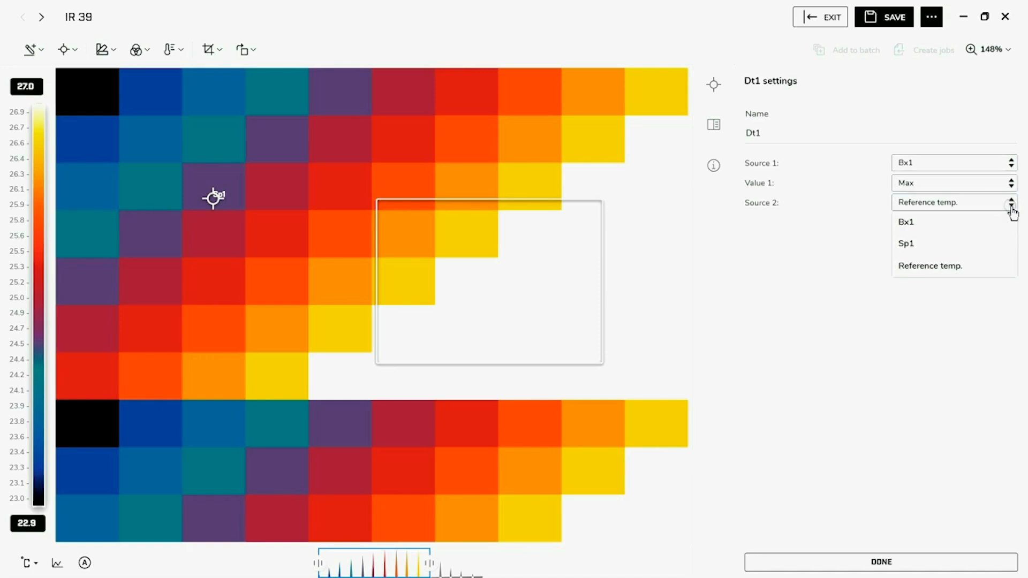
click(922, 242)
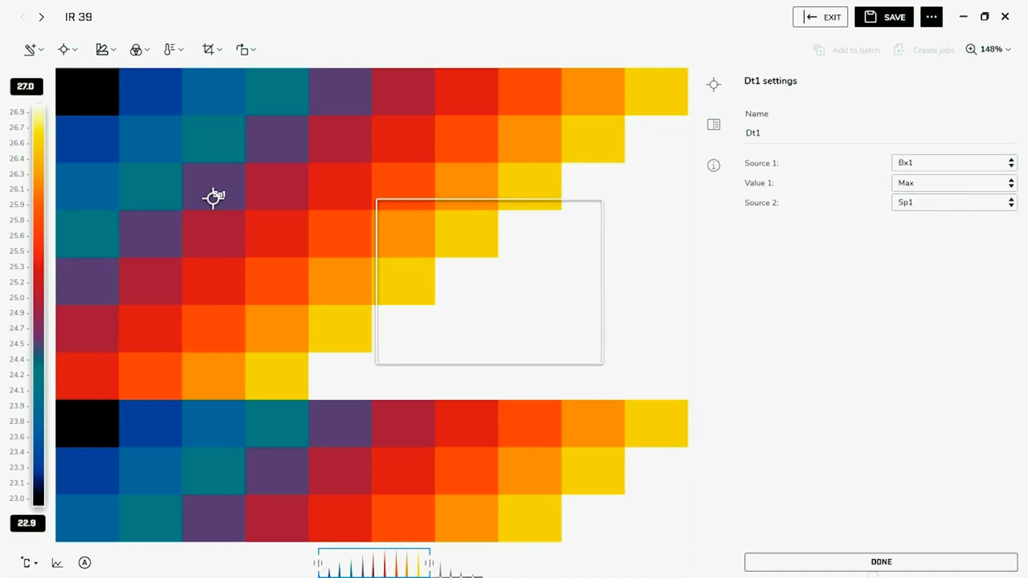
click(872, 561)
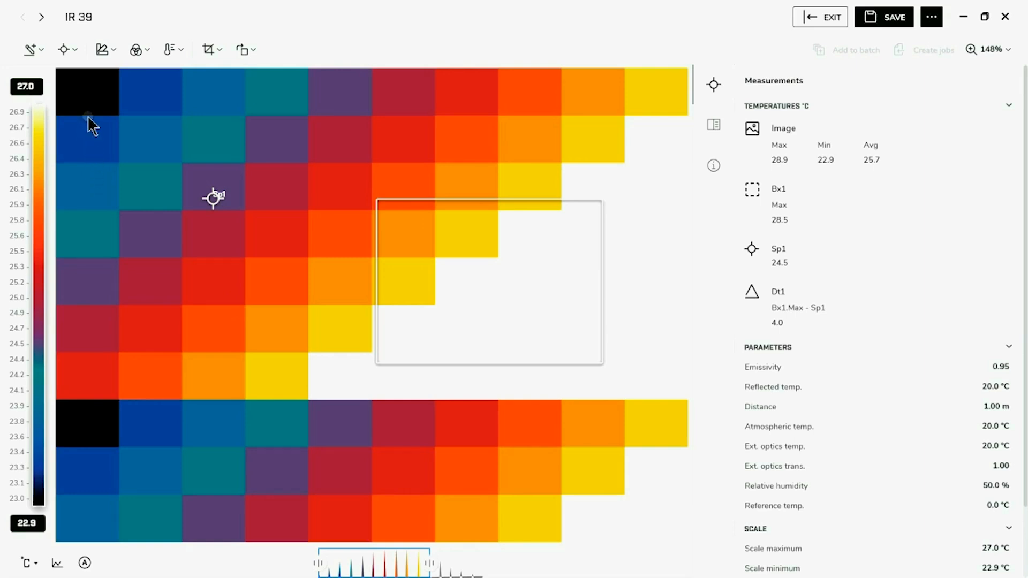
- Draw a horizontal line measurement across the lower colour blocks of the image, save it and return to the template
click(75, 60)
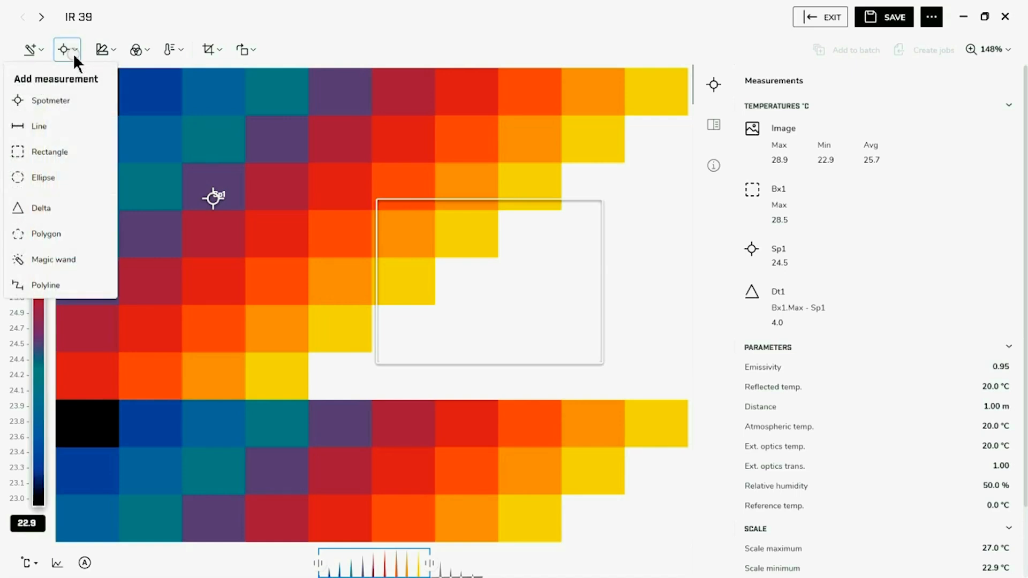
click(42, 133)
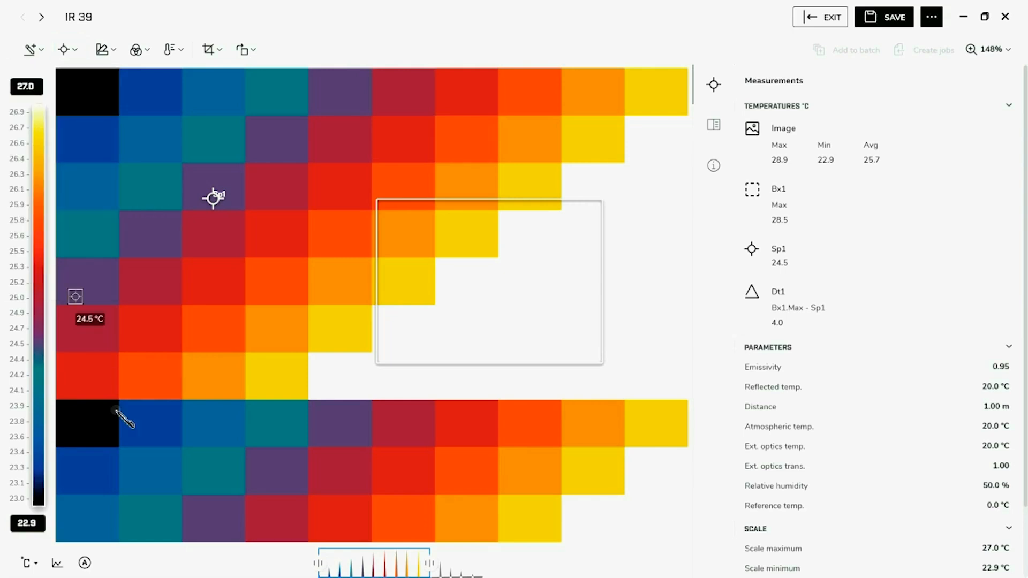
drag(146, 481, 538, 481)
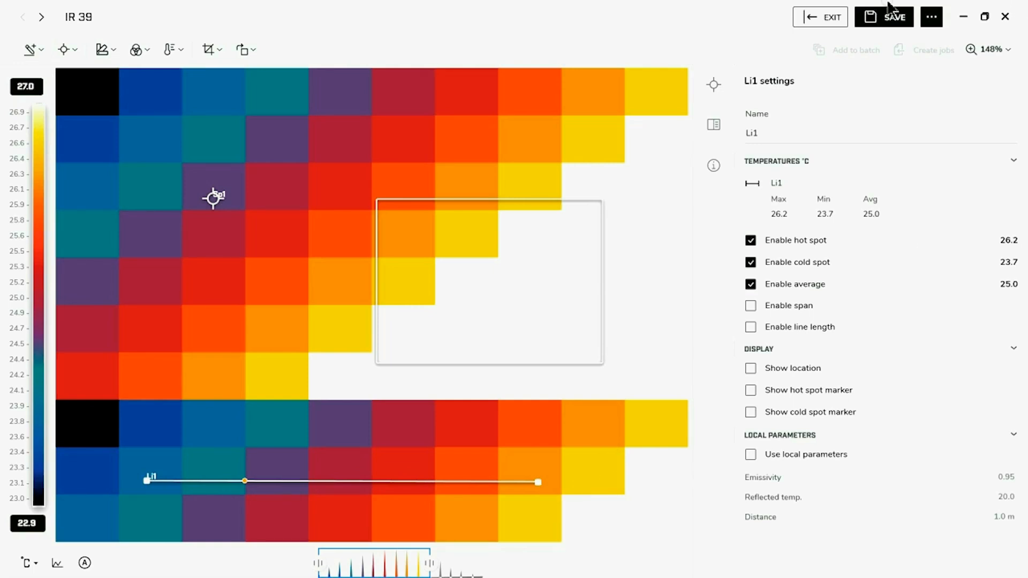
click(878, 31)
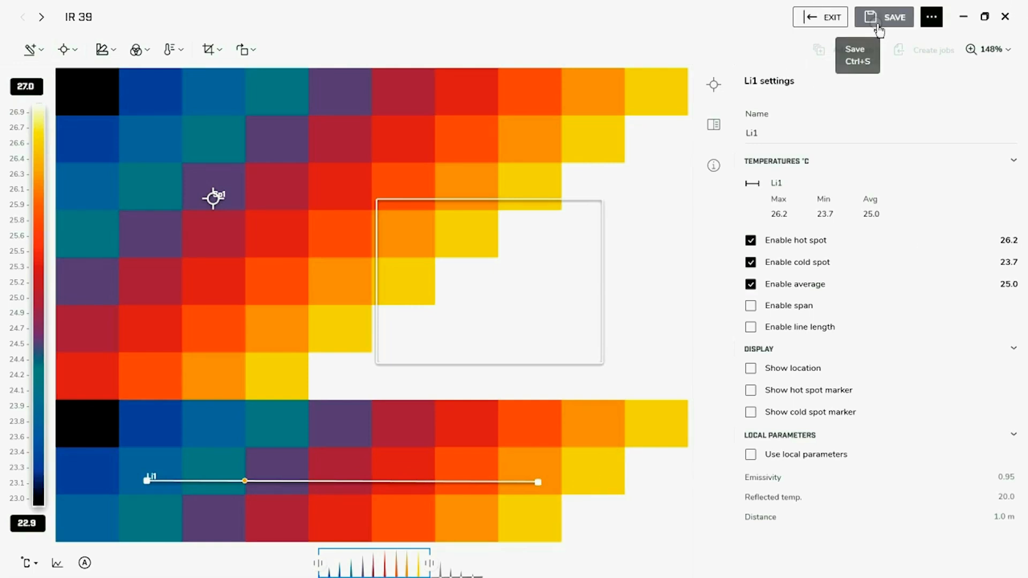
click(838, 30)
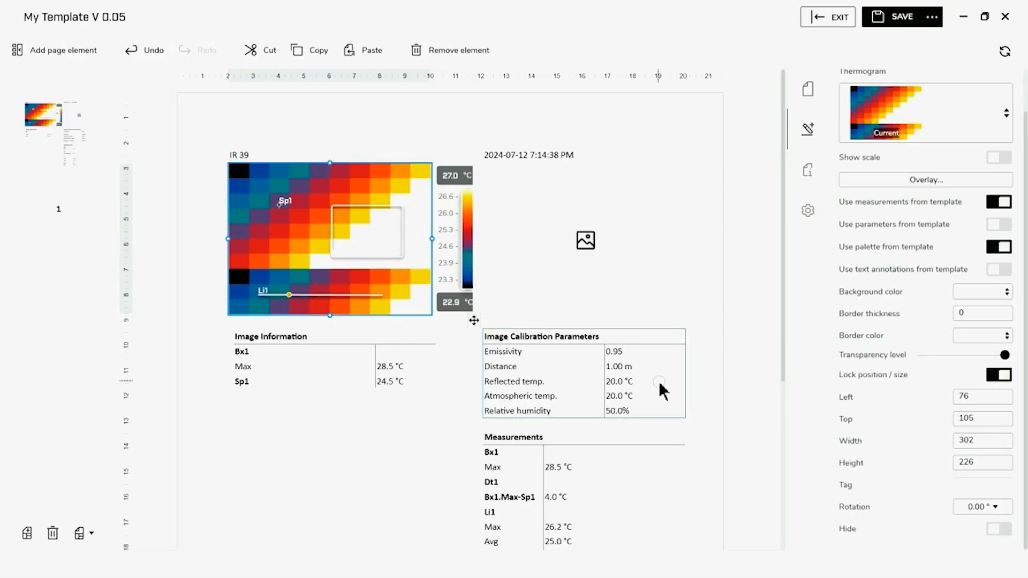
- Add a delta measurement row for Dt1 below the Sp1 row of the Image Information table
scroll(659, 390, down, 3)
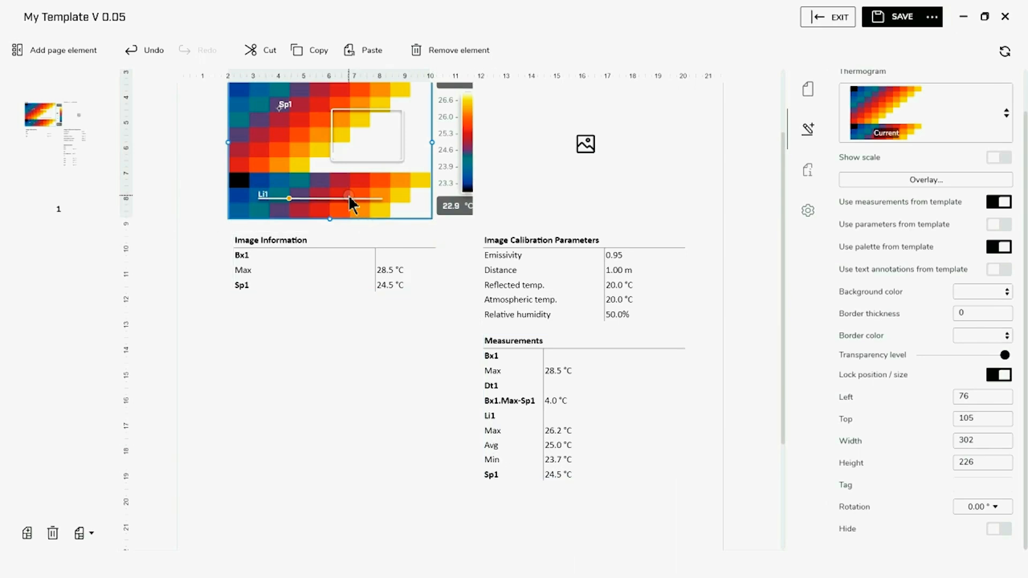
click(301, 285)
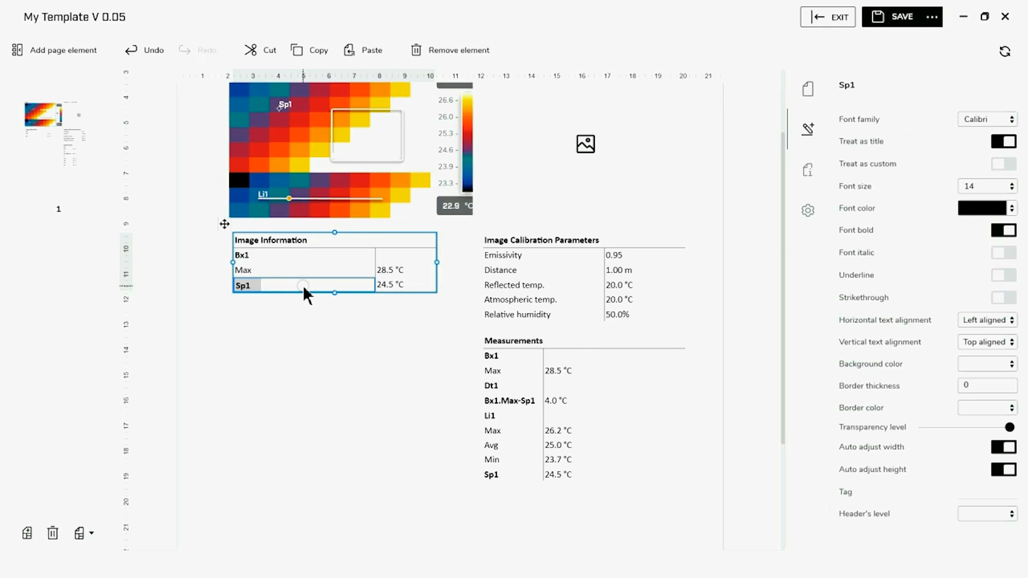
right_click(303, 284)
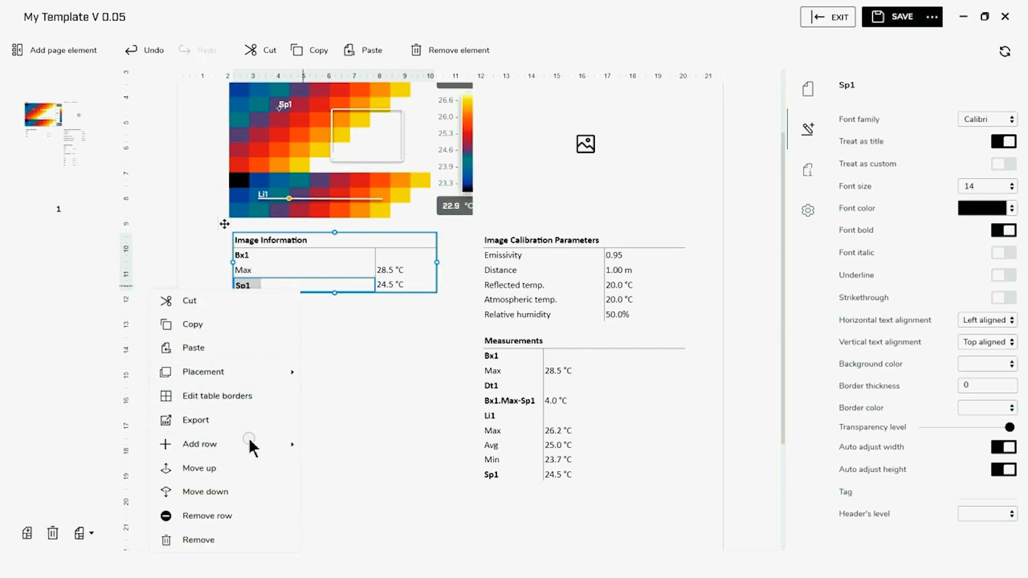
mouse_move(265, 441)
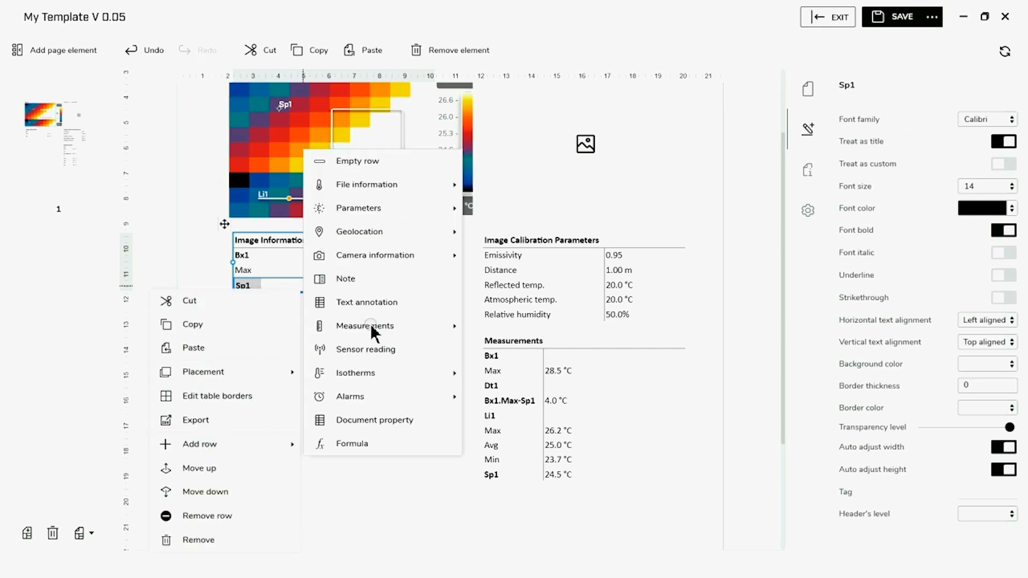
mouse_move(370, 323)
click(238, 468)
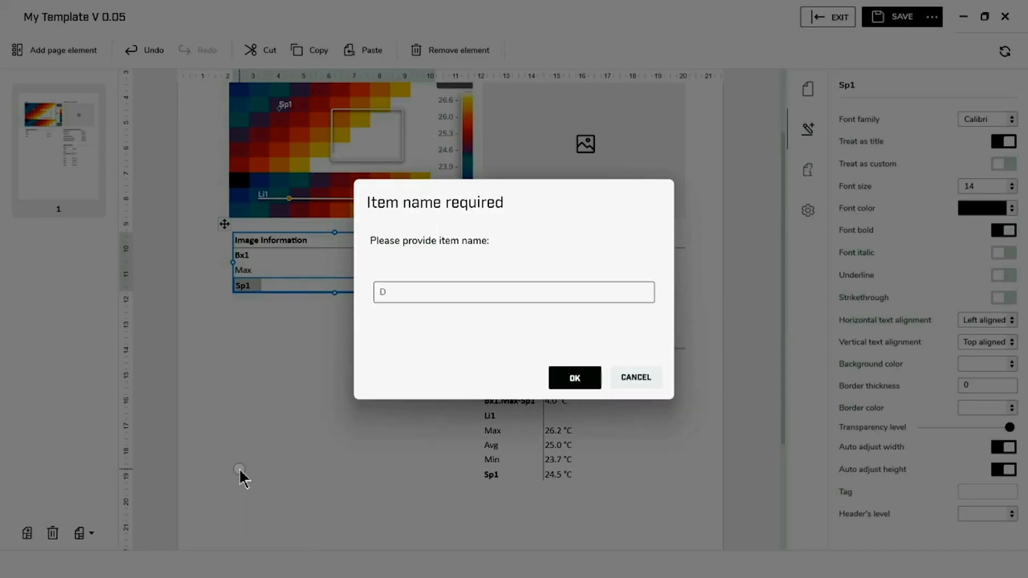
text(Dt1)
click(574, 378)
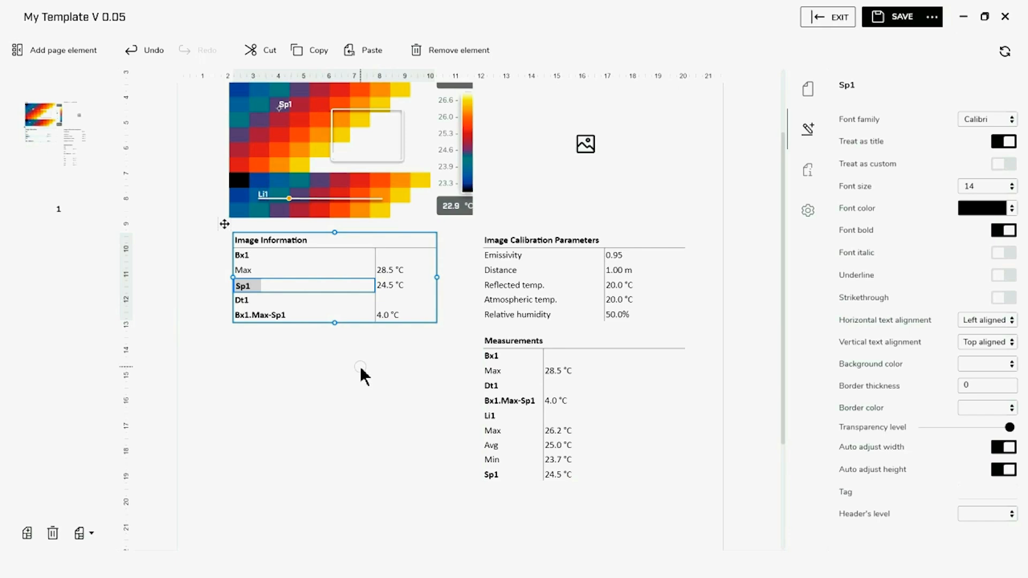
- Remove the Measurements table below the Image Calibration Parameters table
click(473, 325)
right_click(472, 323)
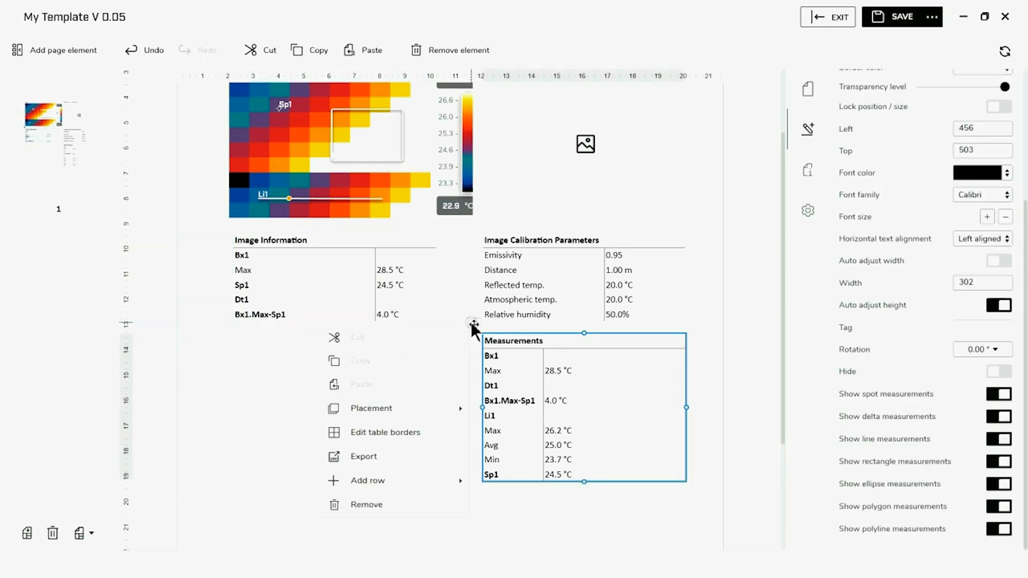
click(378, 506)
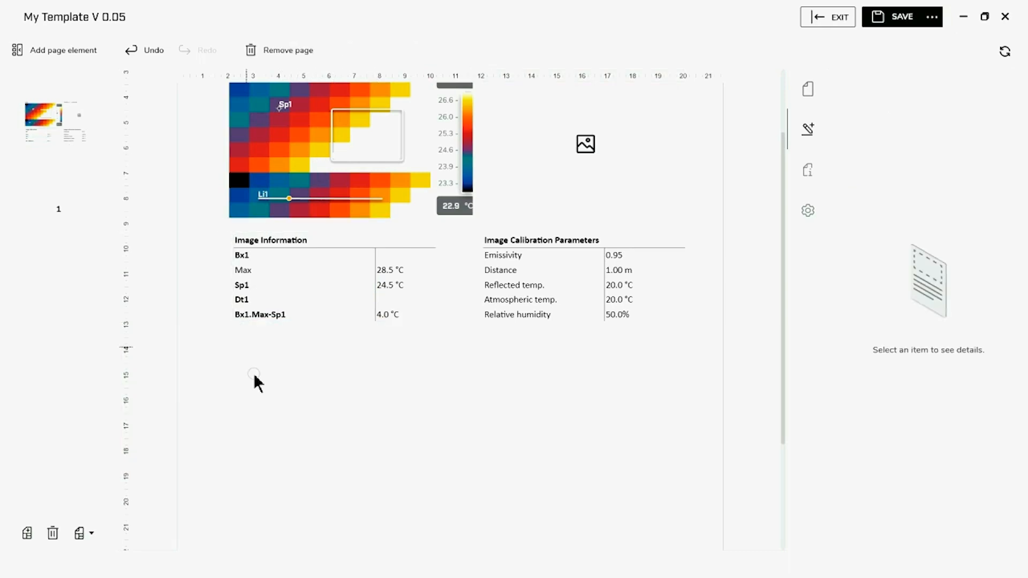
- Add a text annotation row named Location below the Bx1.Max-Sp1 row of the Image Information table, and save and exit the template
click(331, 316)
right_click(330, 314)
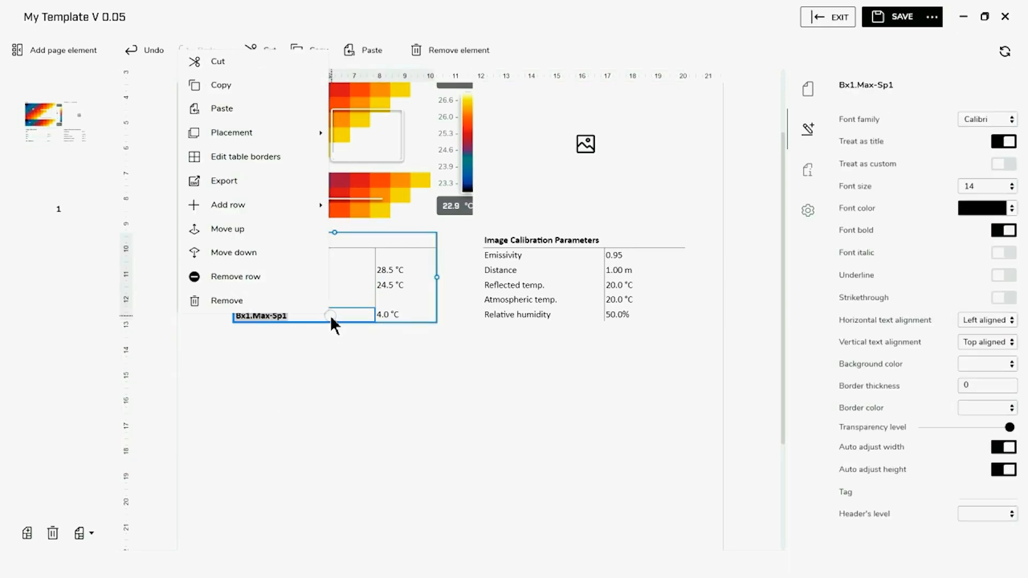
mouse_move(271, 209)
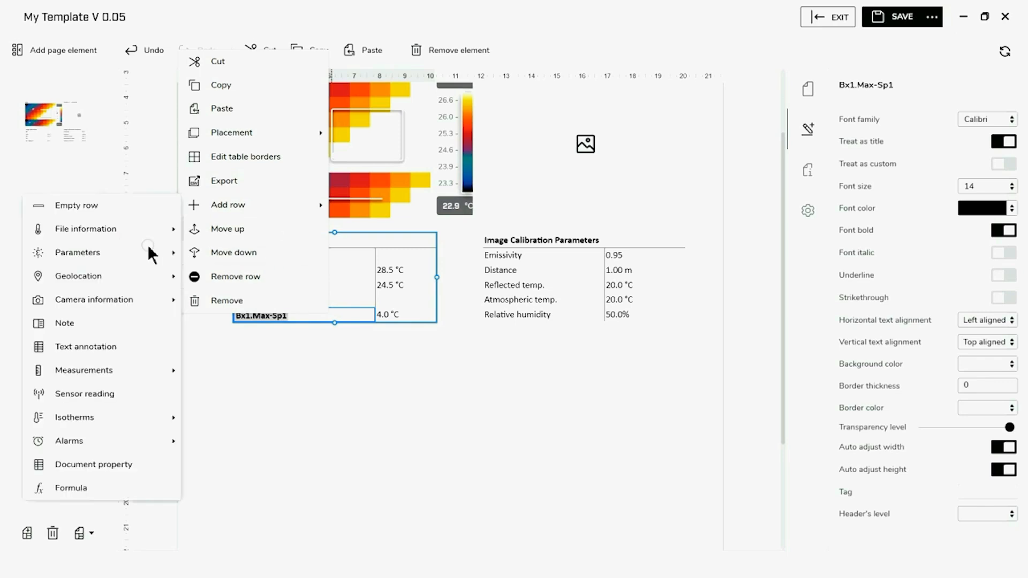
click(81, 343)
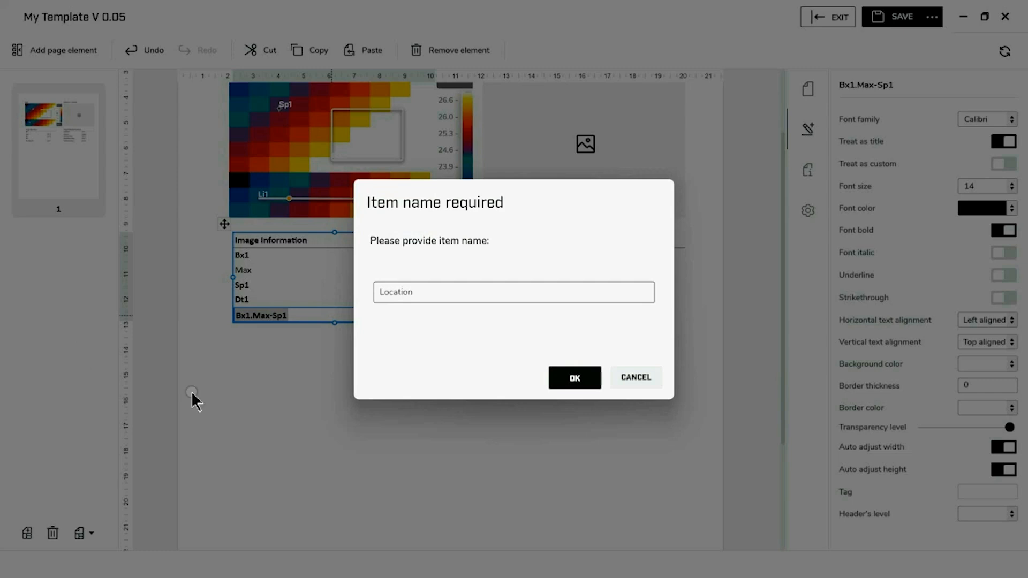
click(560, 380)
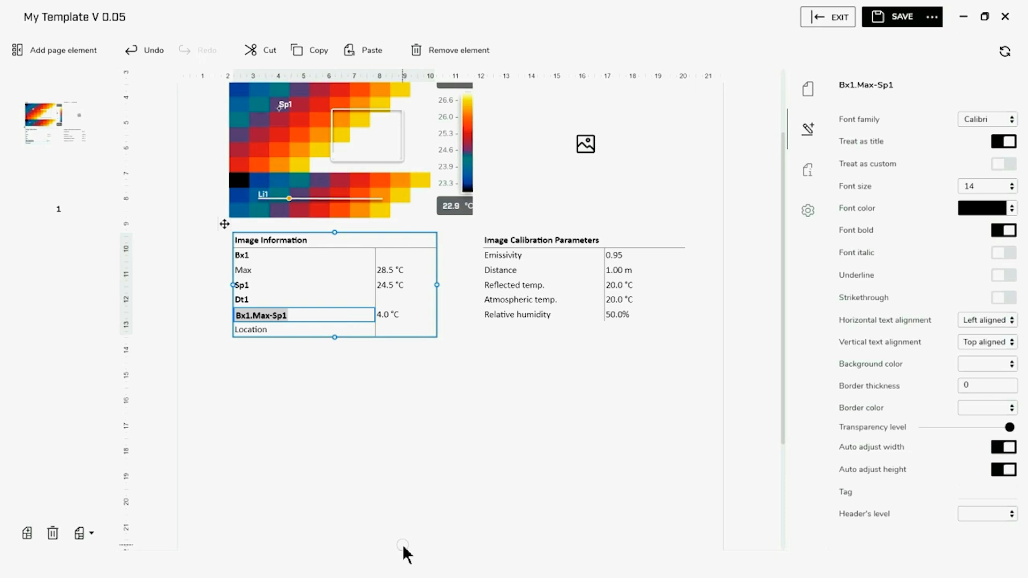
click(895, 20)
click(826, 16)
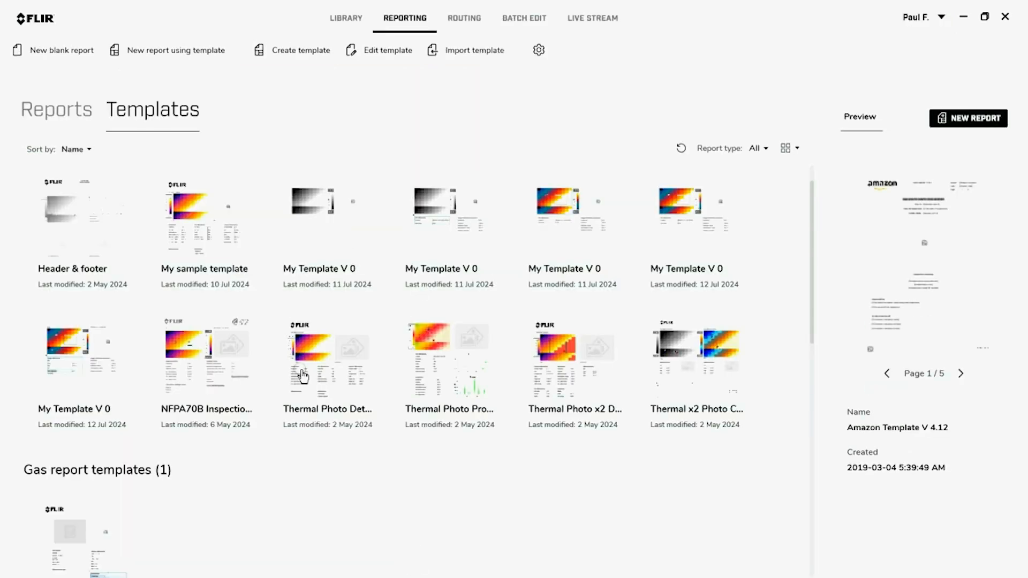
- Delete the four My Template versions older than V 0.05 from the template list
right_click(332, 220)
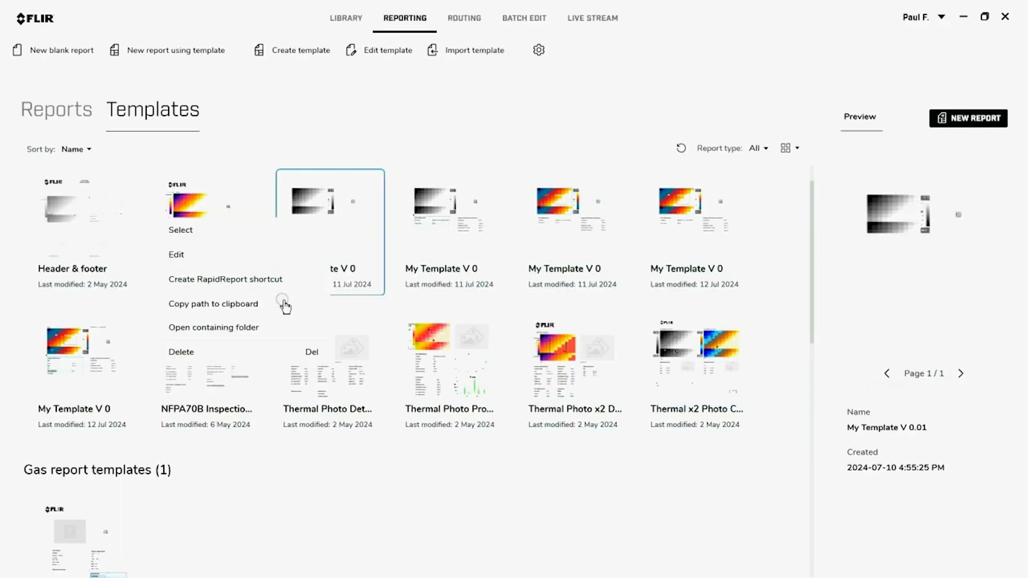
click(217, 351)
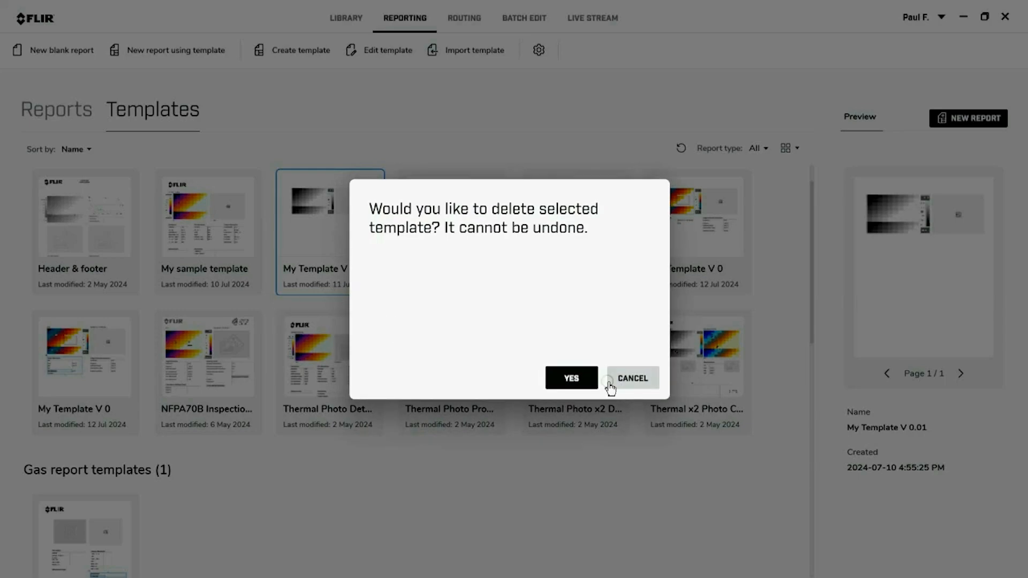
click(586, 378)
right_click(325, 229)
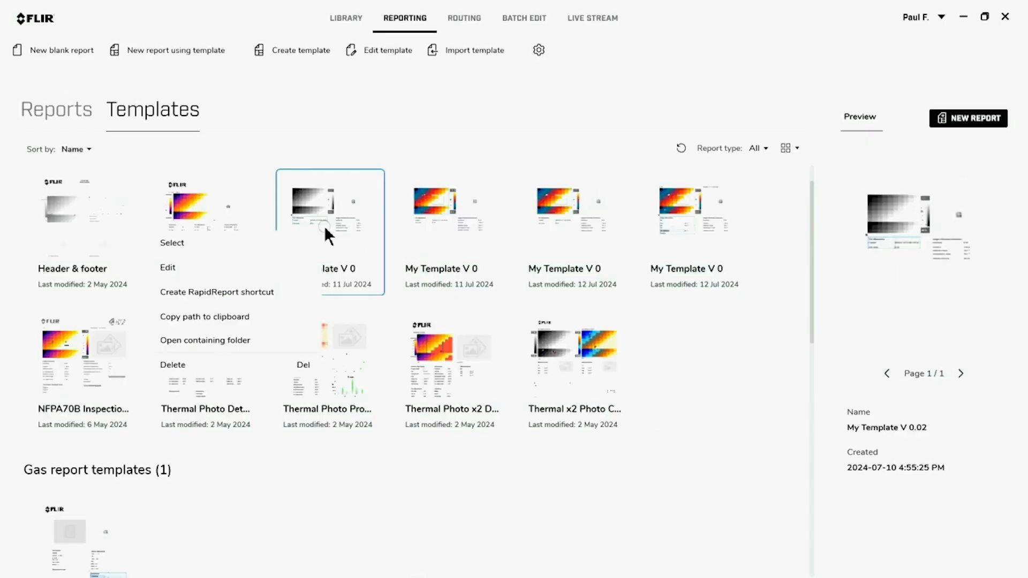
click(229, 366)
click(552, 381)
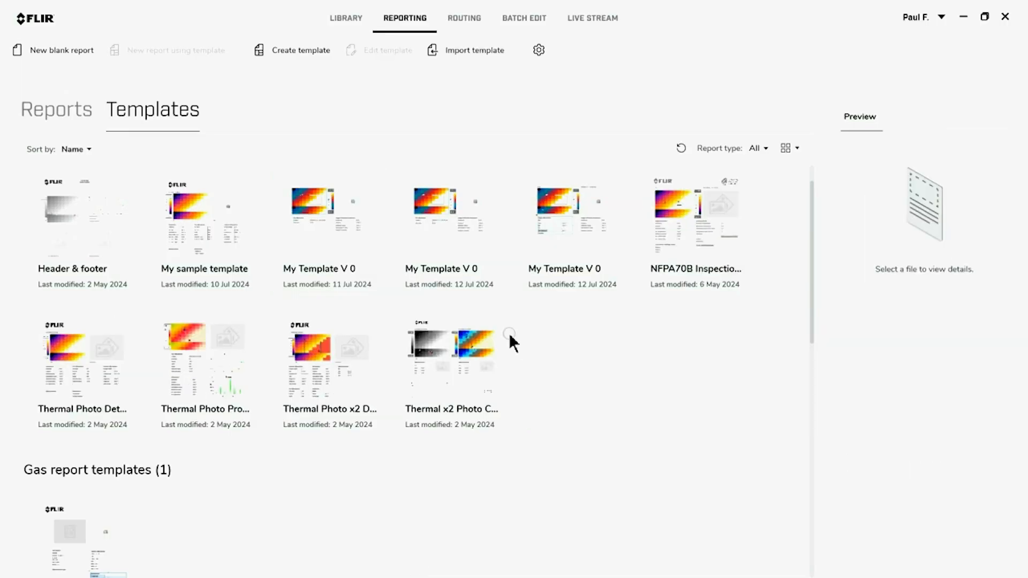
right_click(343, 232)
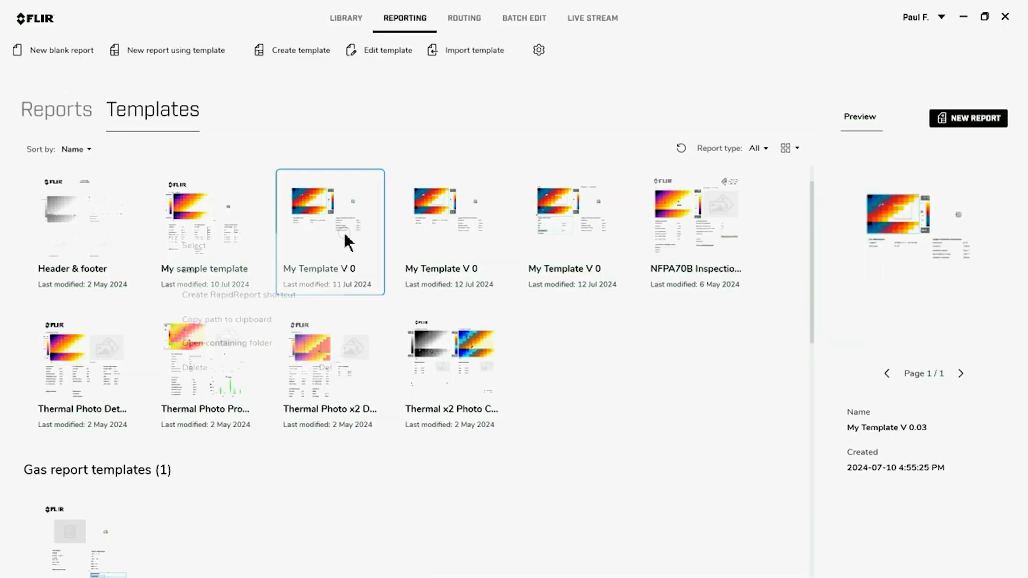
click(285, 371)
click(549, 377)
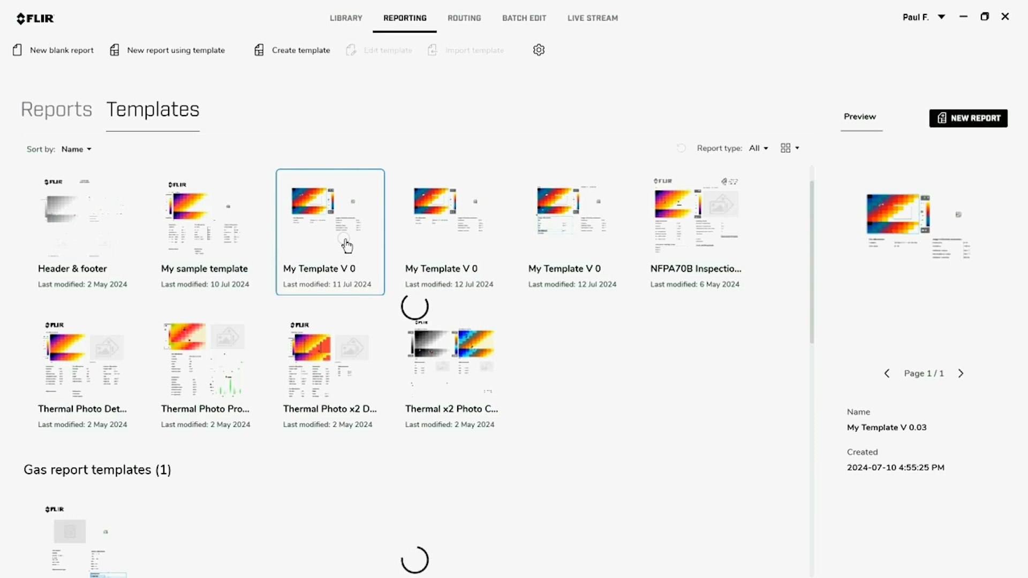
right_click(343, 244)
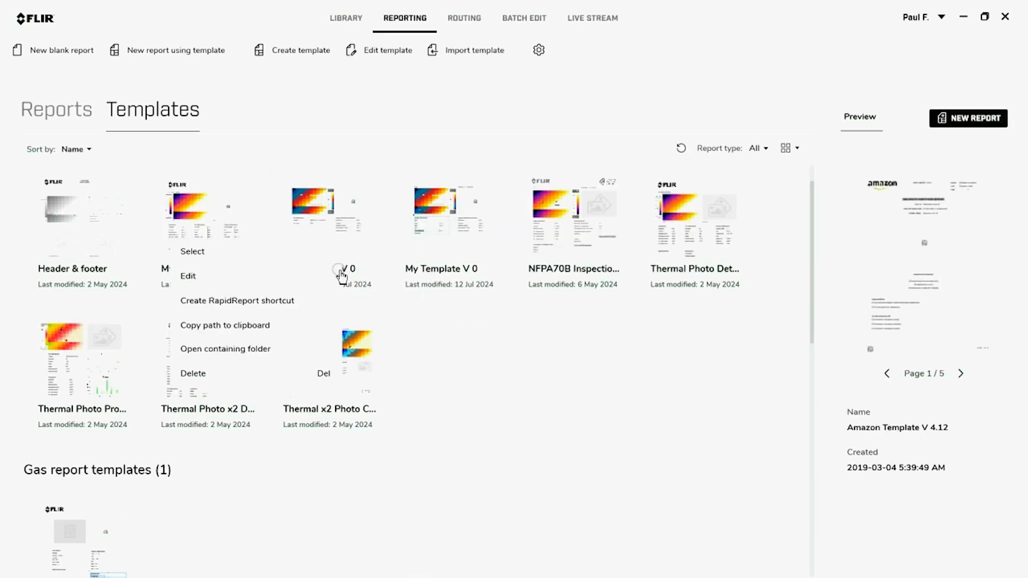
click(271, 379)
click(578, 377)
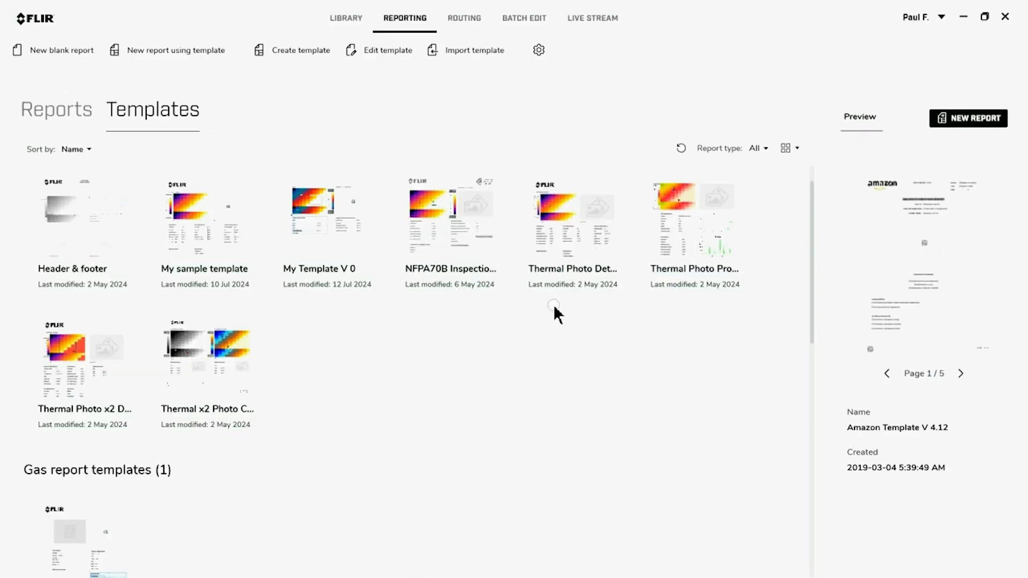
- Create a report from My Template V 0.05 with the images FLIR0051.jpg through FLIR0078.jpg and hide the image library
double_click(343, 215)
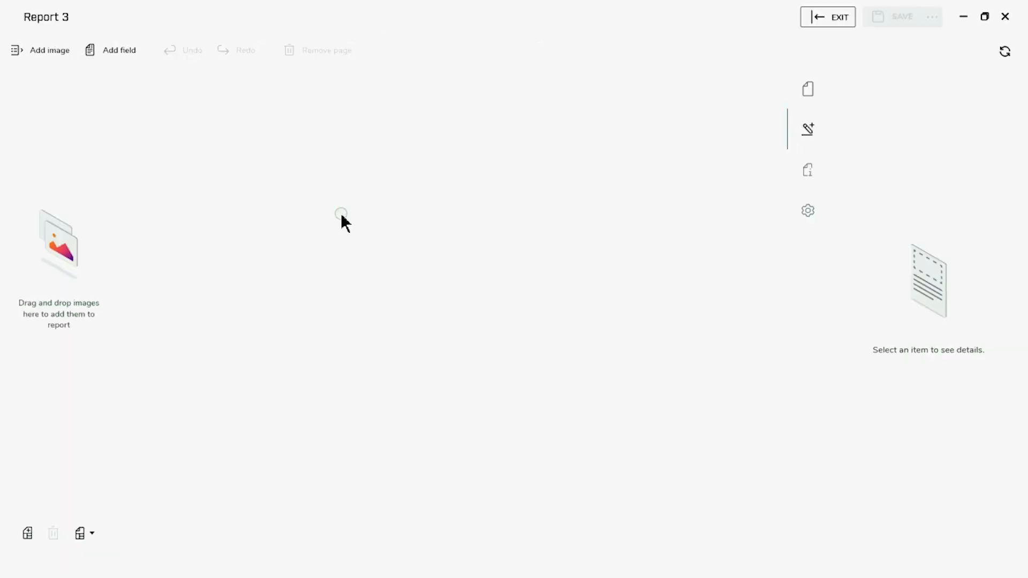
click(53, 55)
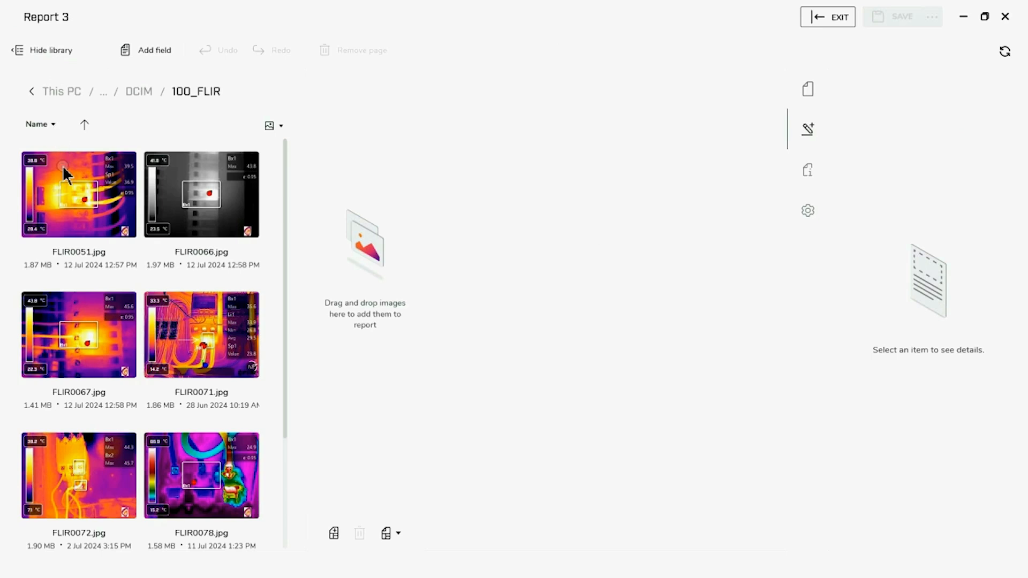
shift+click(205, 463)
drag(225, 368, 335, 339)
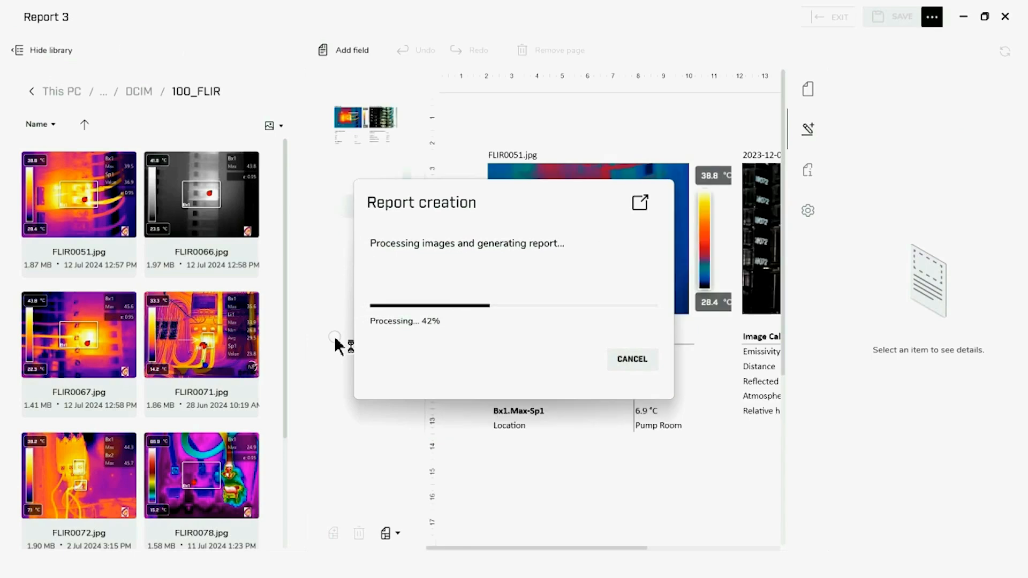
click(57, 53)
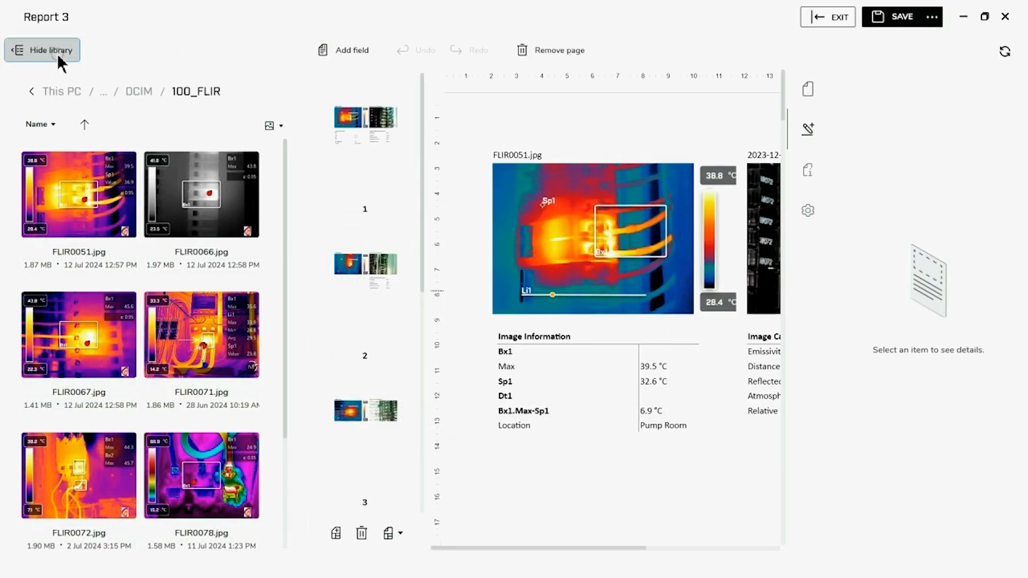
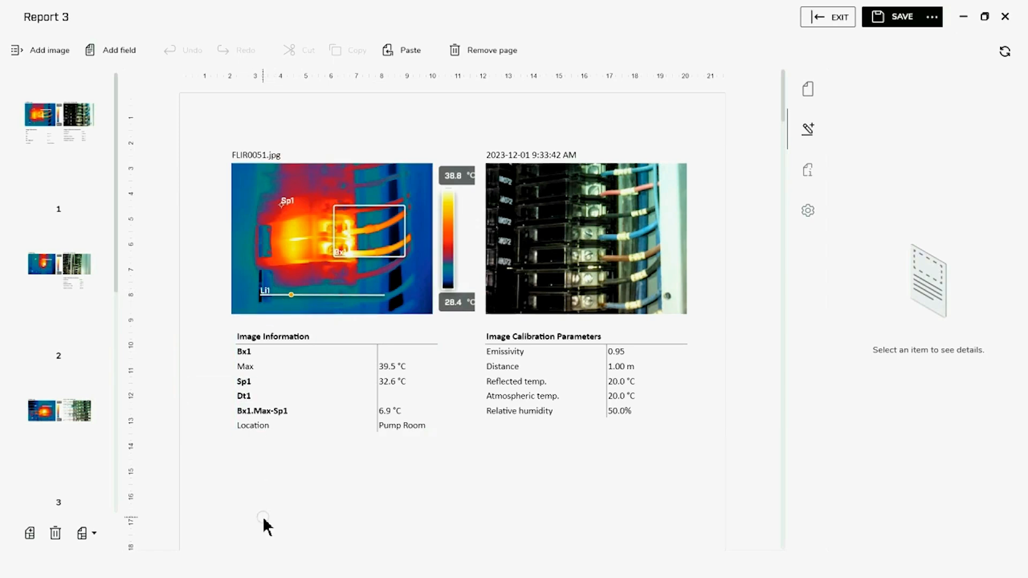
- Review the Image Information tables on report pages 2 and 3, and exit the report
click(81, 322)
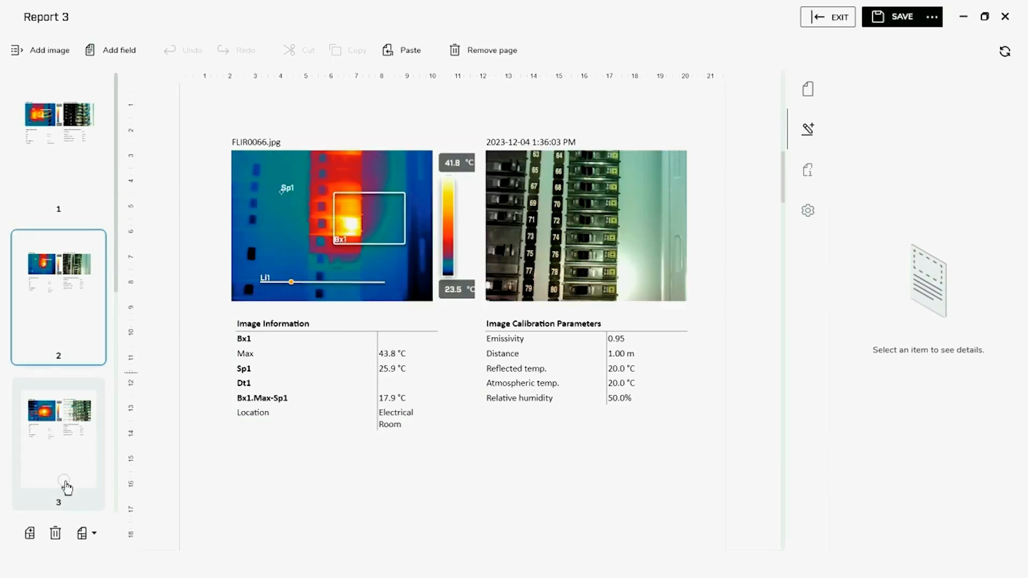
click(68, 481)
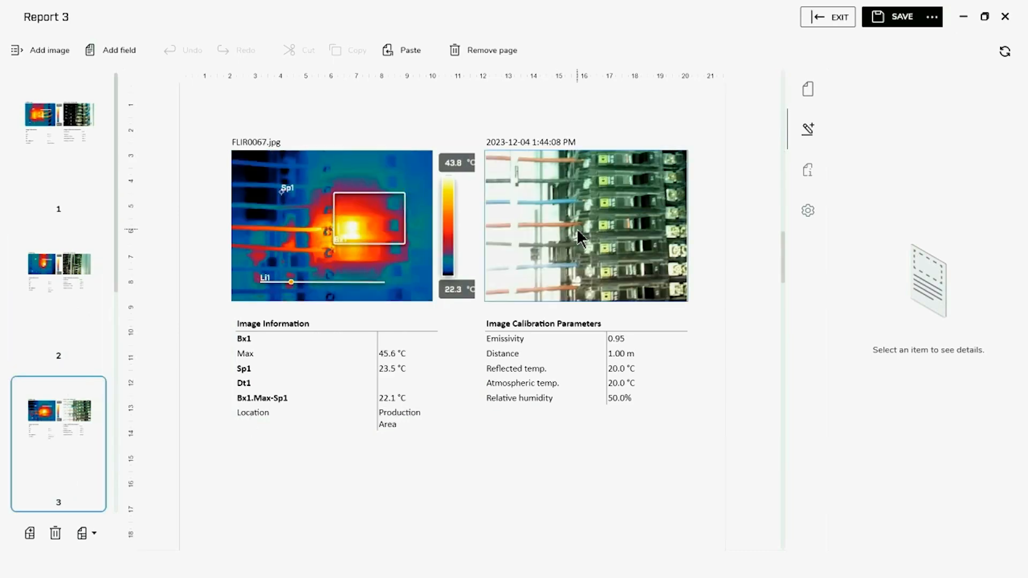
click(837, 29)
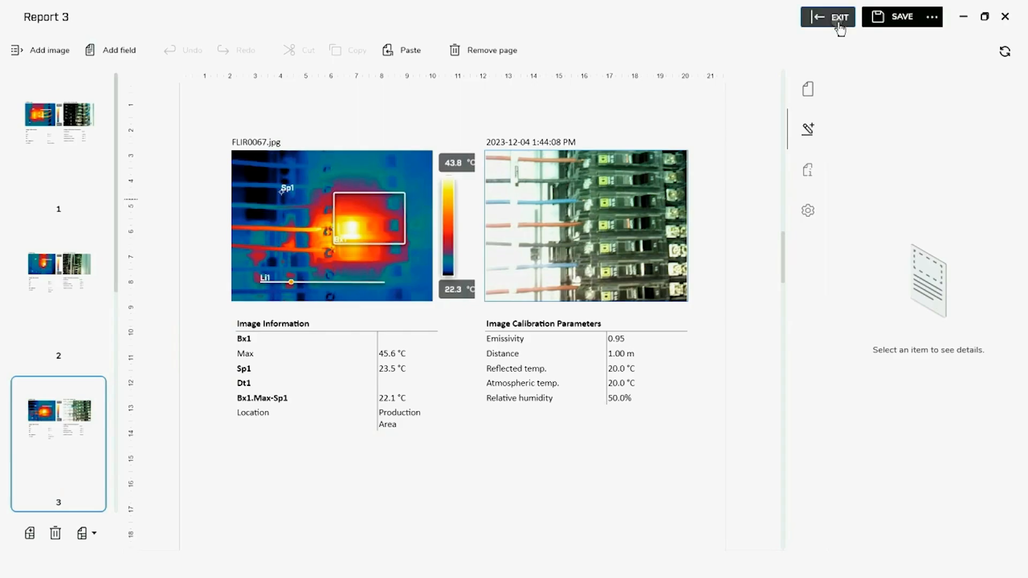
click(587, 384)
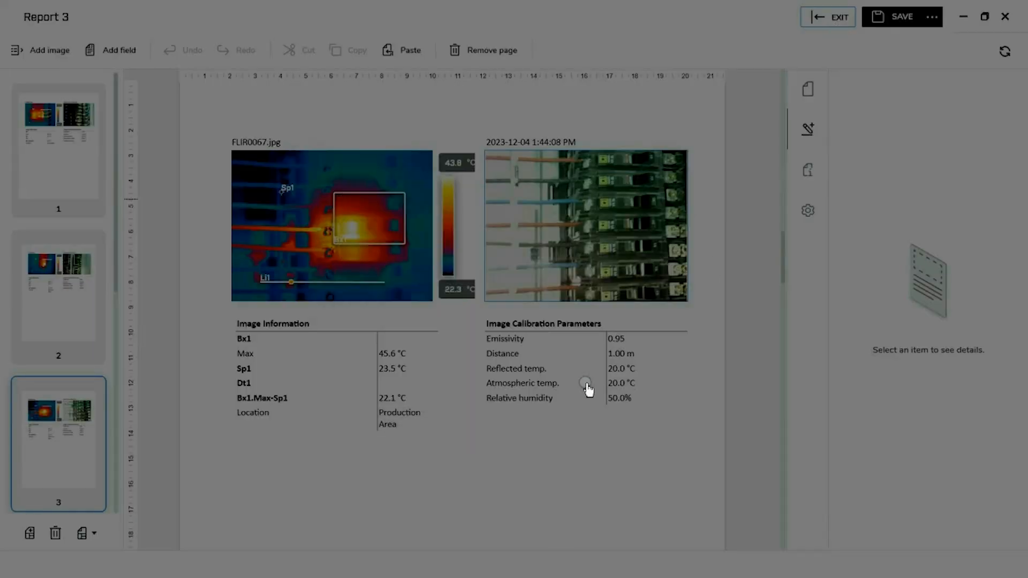
- Open My Template V 0.05 for editing and save it as a new template named My Template V 0.06
right_click(345, 229)
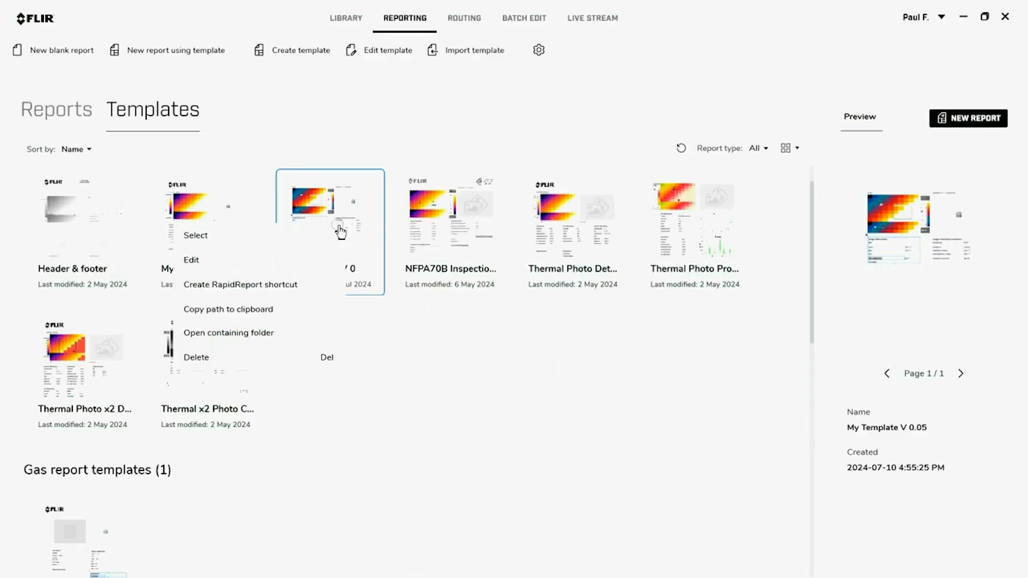
click(459, 383)
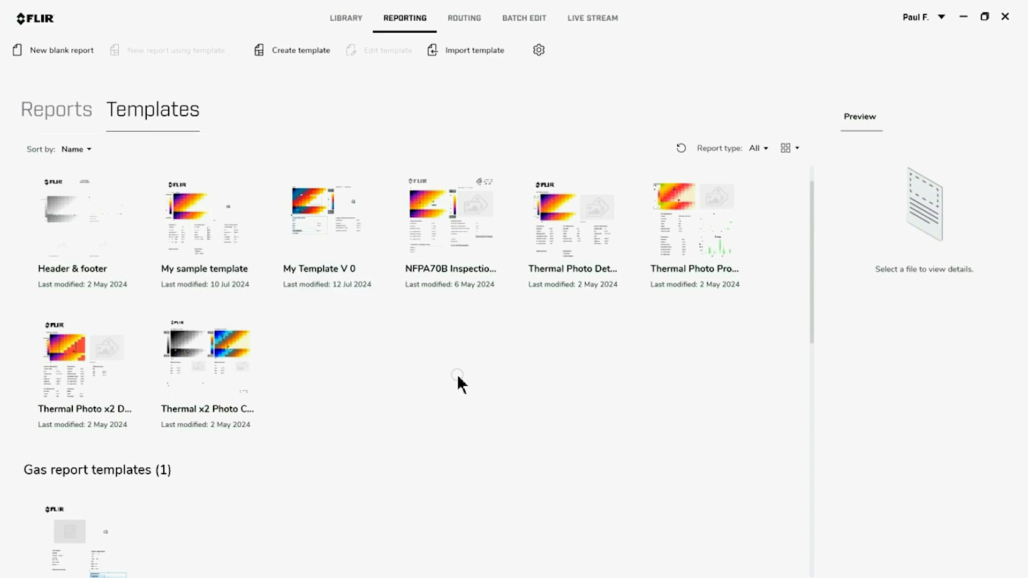
right_click(293, 247)
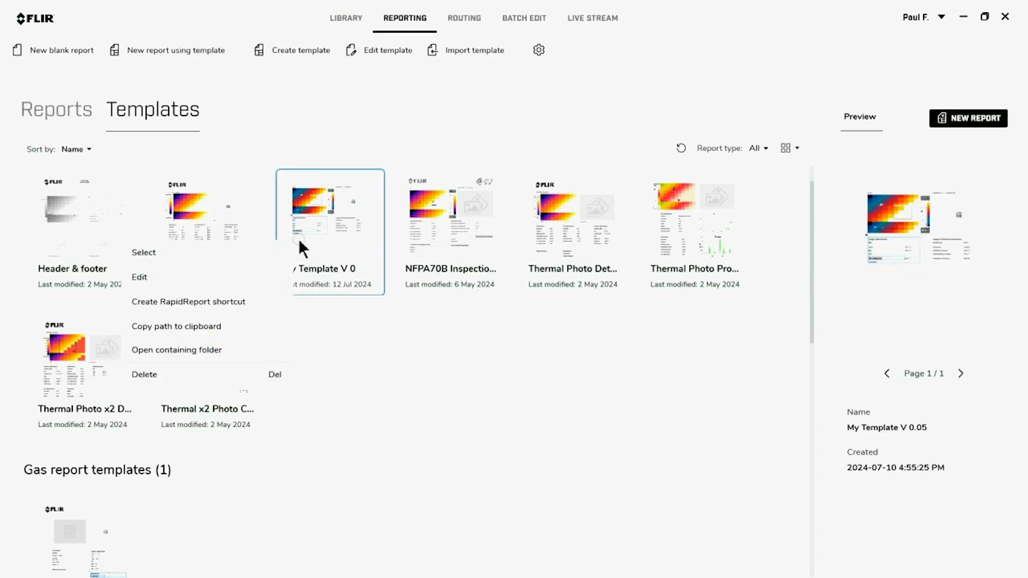
click(189, 282)
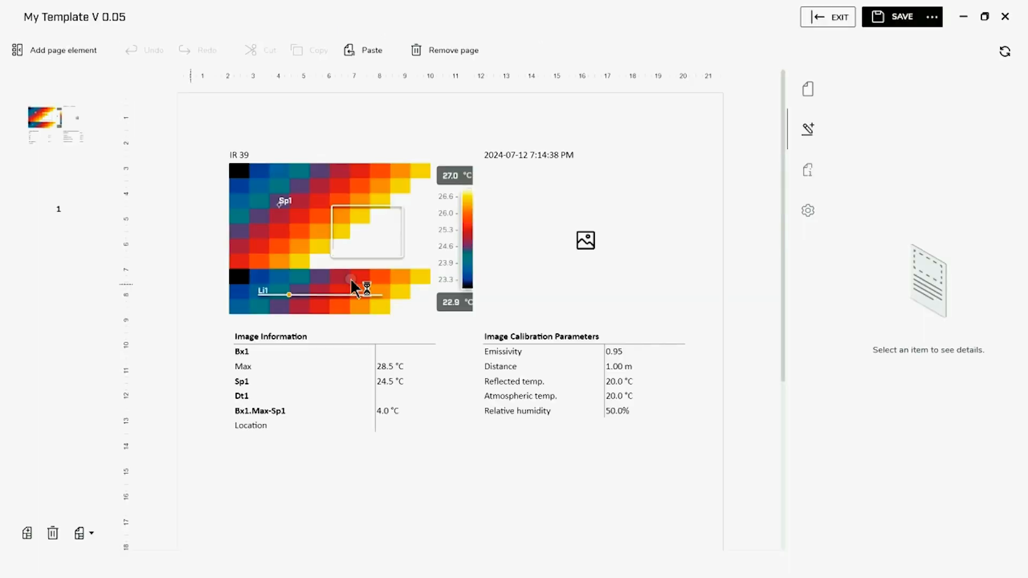
click(932, 23)
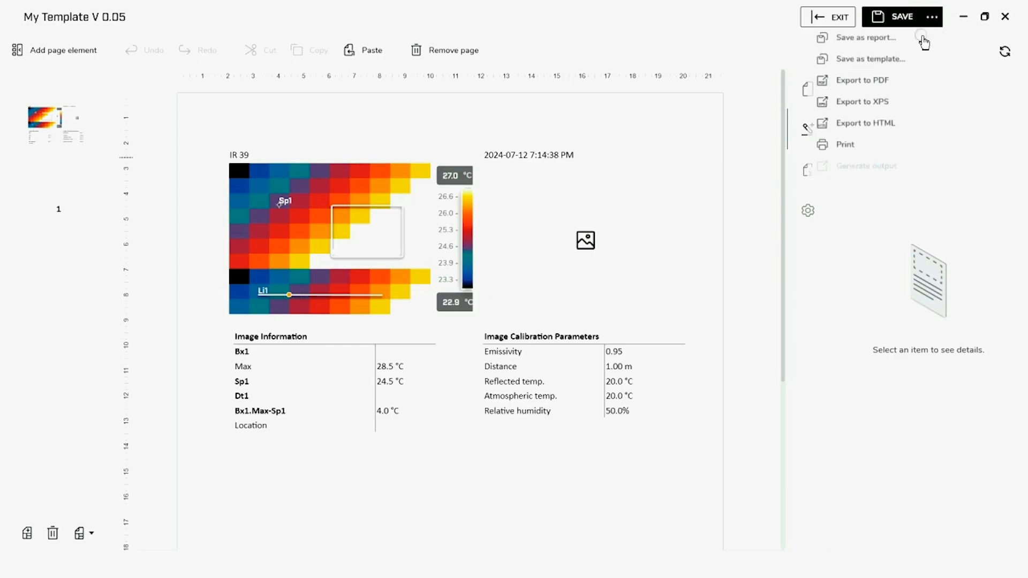
click(899, 61)
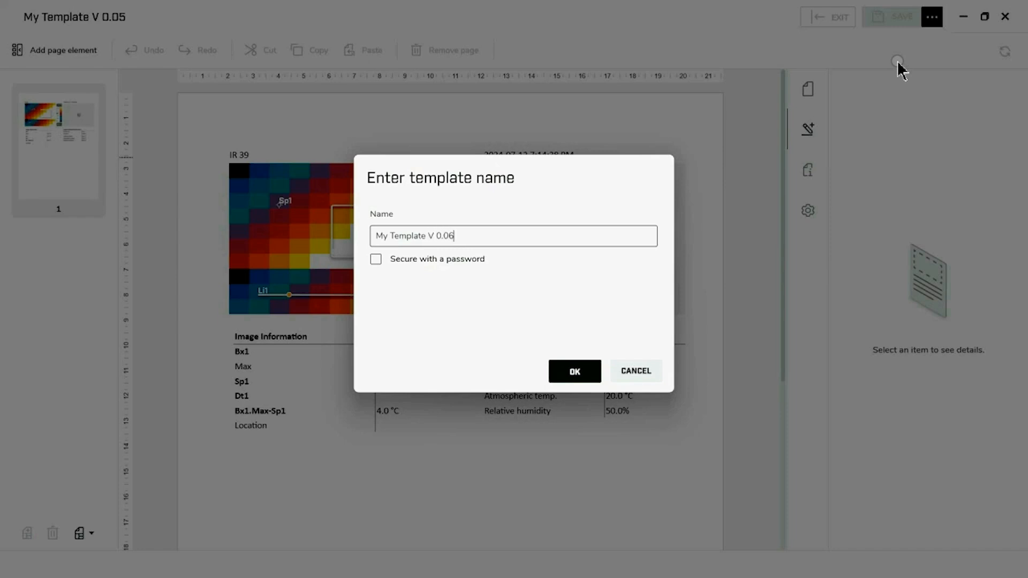
click(586, 374)
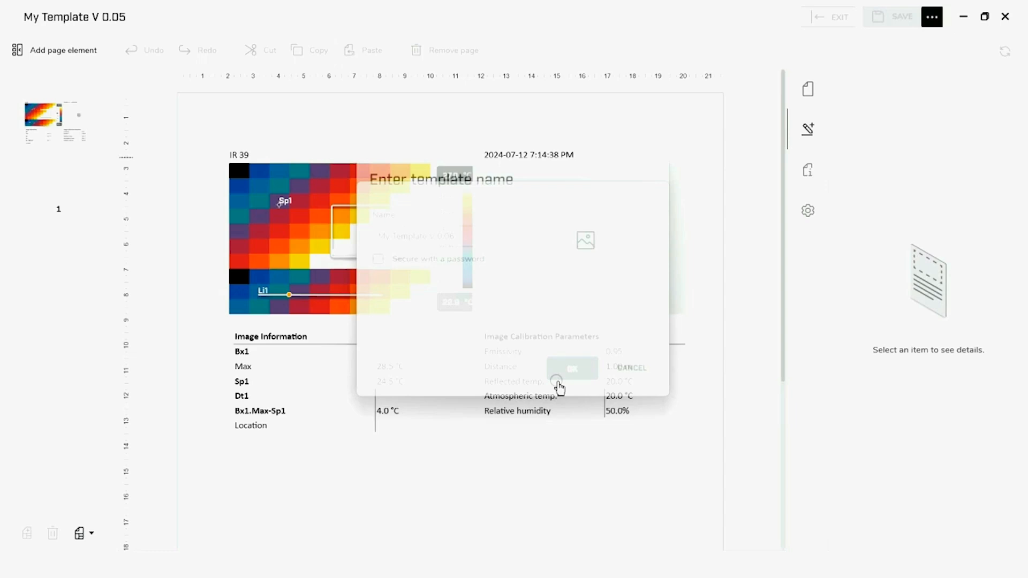
- Insert a text box near the page bottom, about 650 wide and 75 high, at about Left 83 and Top 722
scroll(427, 454, down, 2)
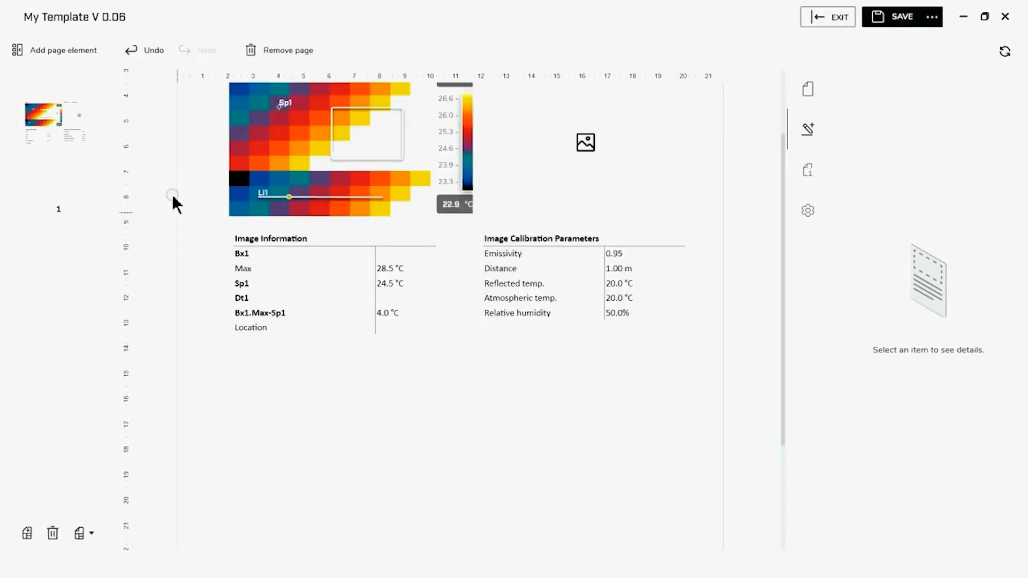
click(79, 49)
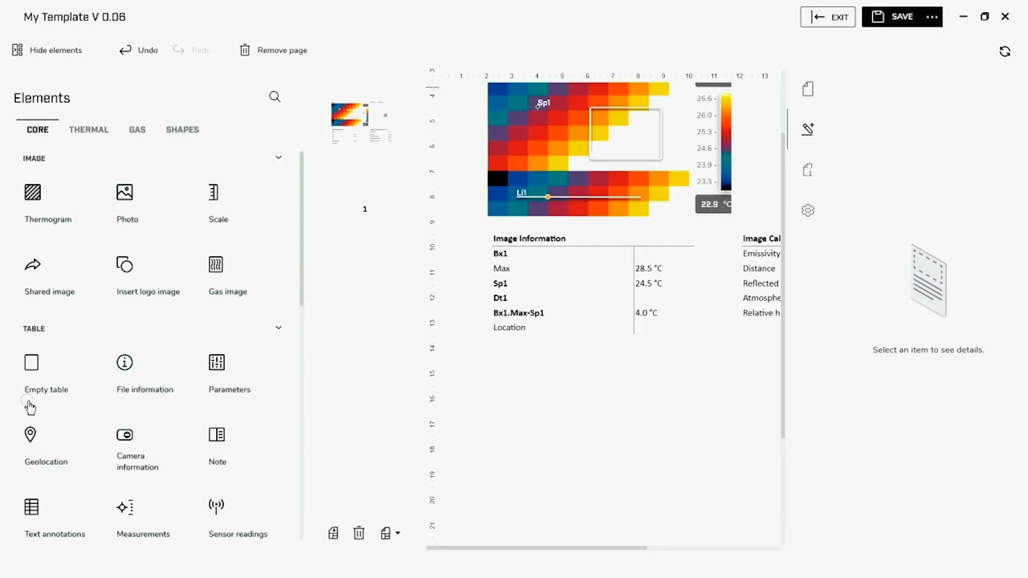
scroll(33, 402, down, 7)
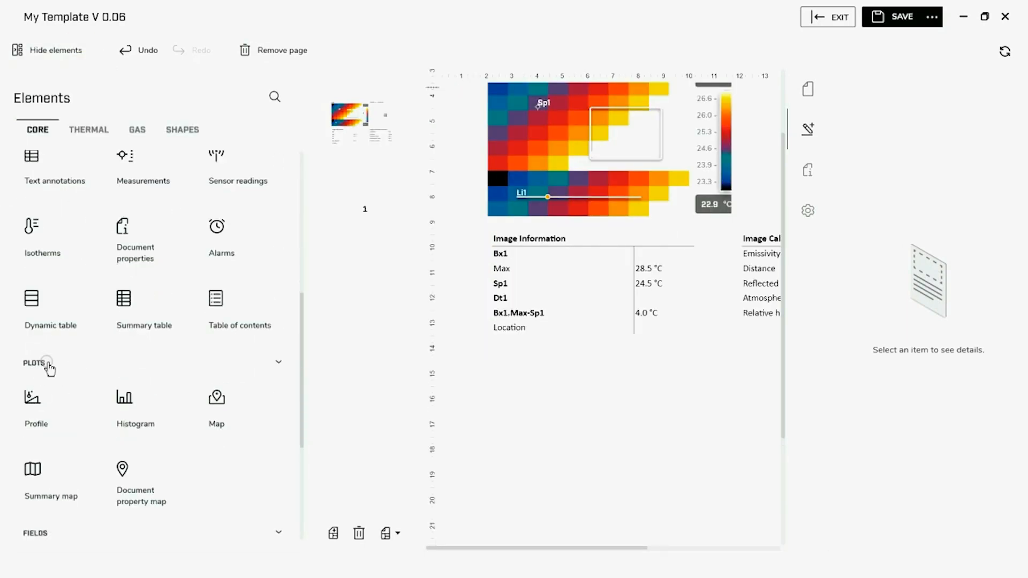
scroll(51, 368, down, 2)
click(52, 470)
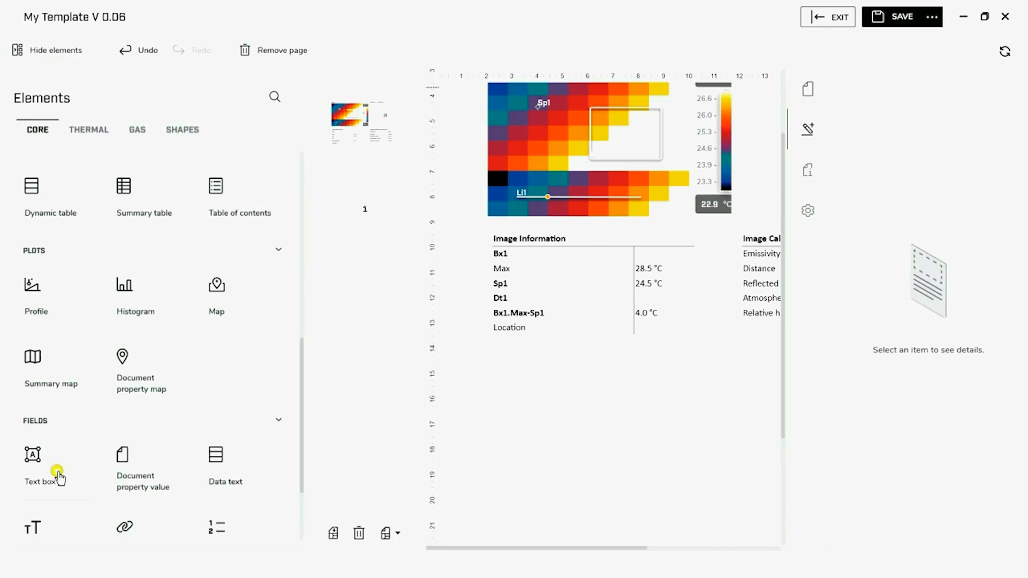
click(51, 54)
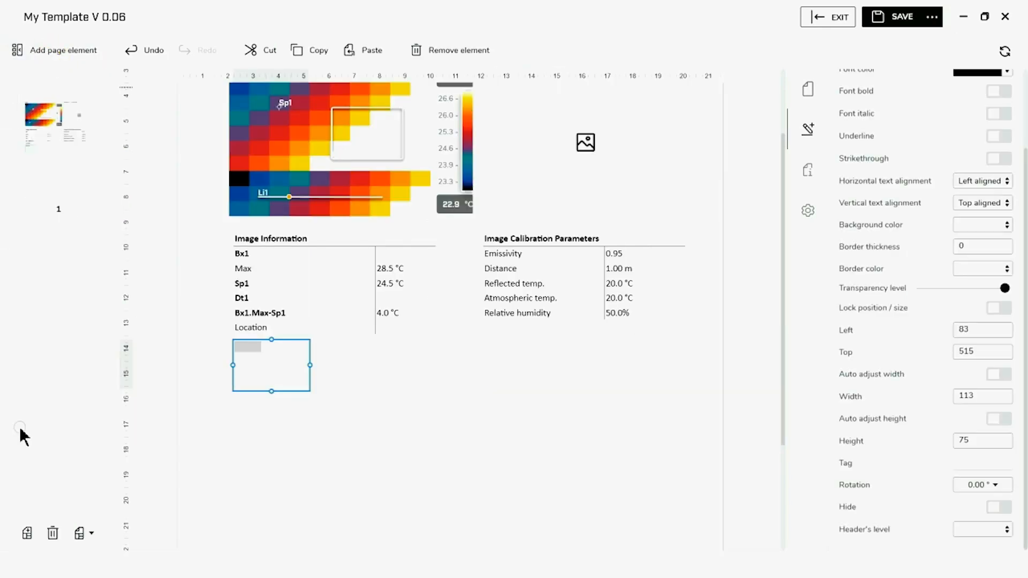
drag(300, 374, 669, 503)
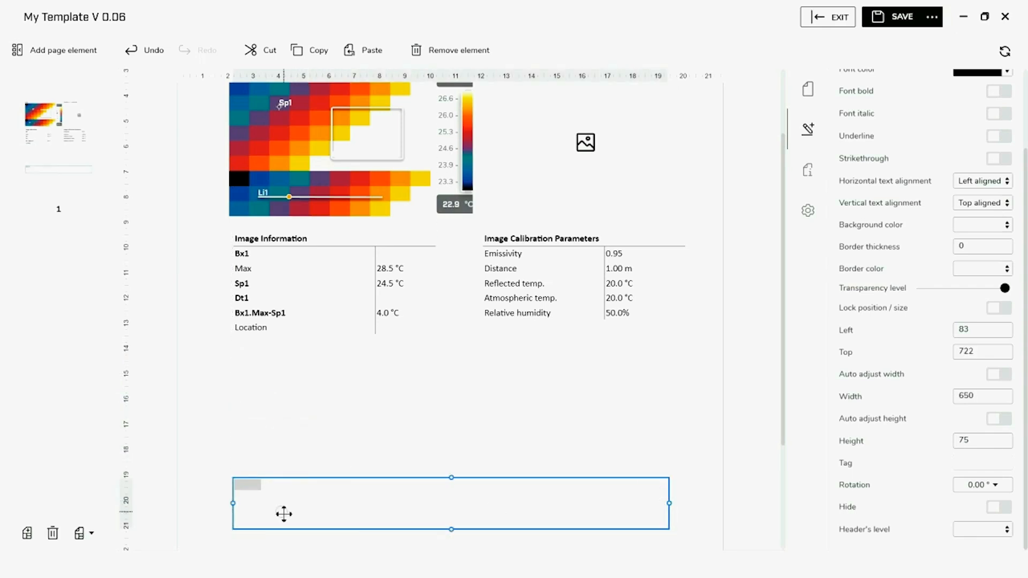
- Enter "Recommendations:" in the new text box and give it a black border with a thickness of 1
click(253, 485)
text(Recommend)
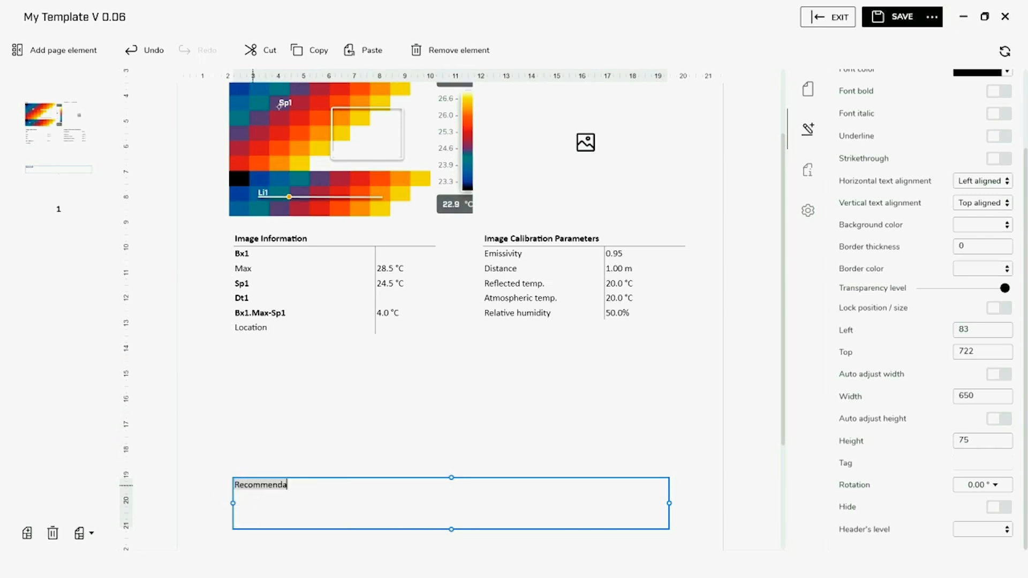
text(ations:)
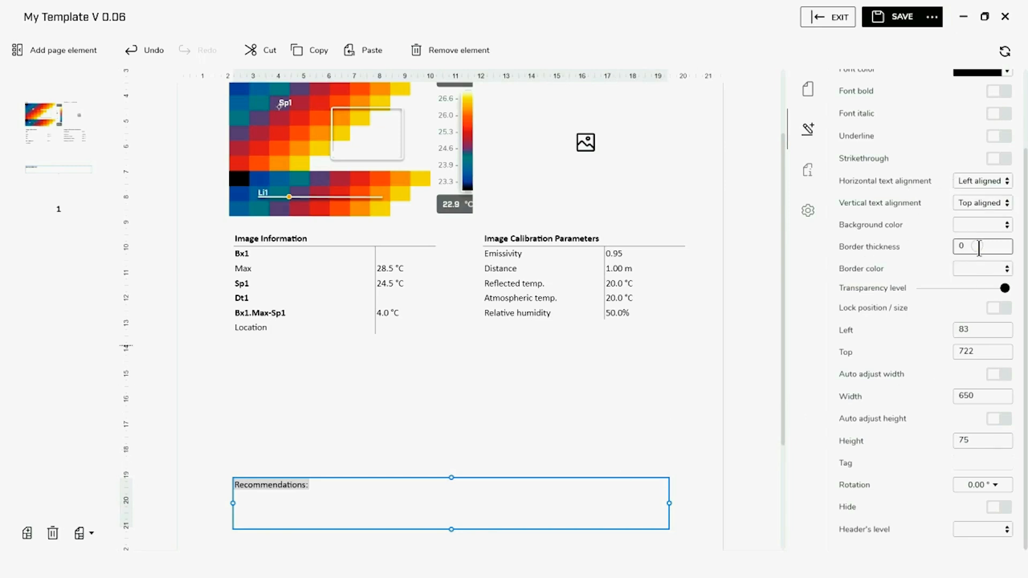
text(1)
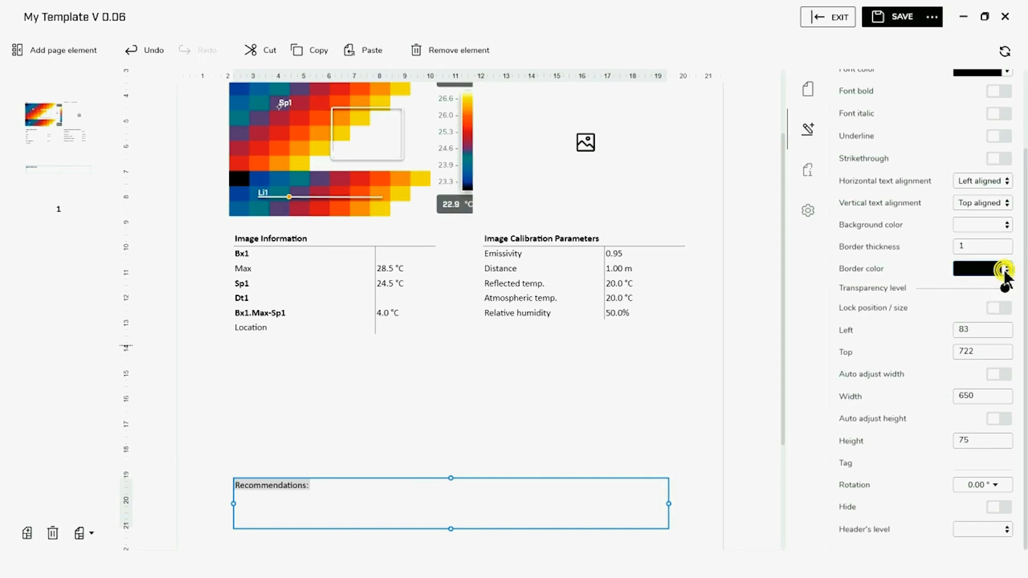
click(1006, 271)
click(891, 425)
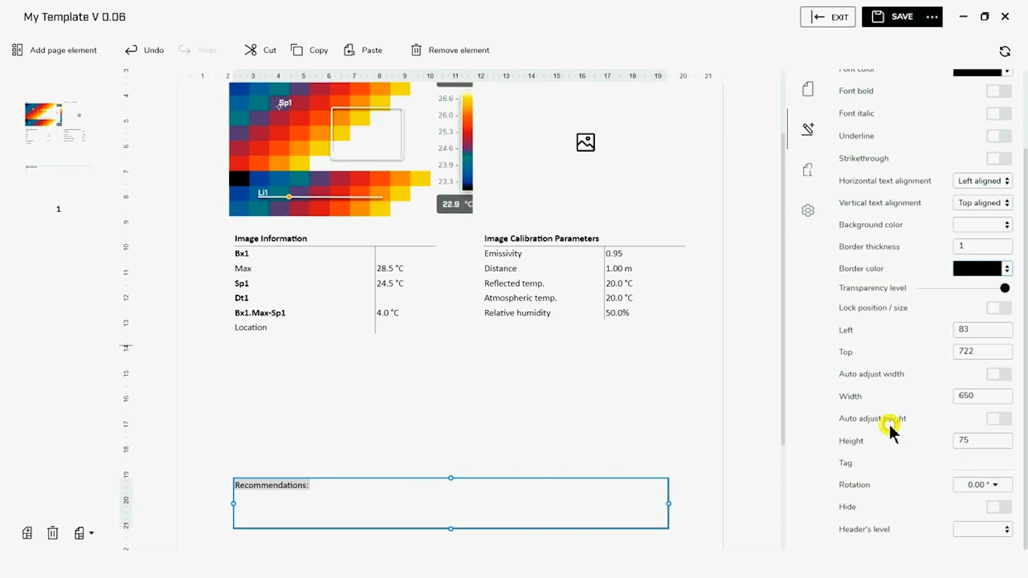
click(575, 446)
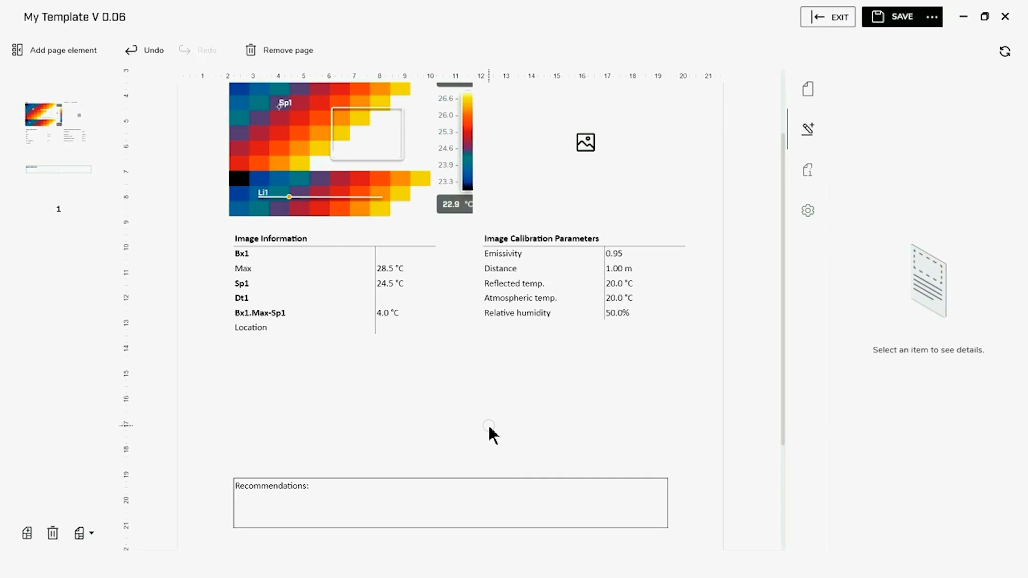
- Insert a Delta measurement field and place it below the Image Information table at about Left 315, Top 541, with a width of about 126
click(72, 49)
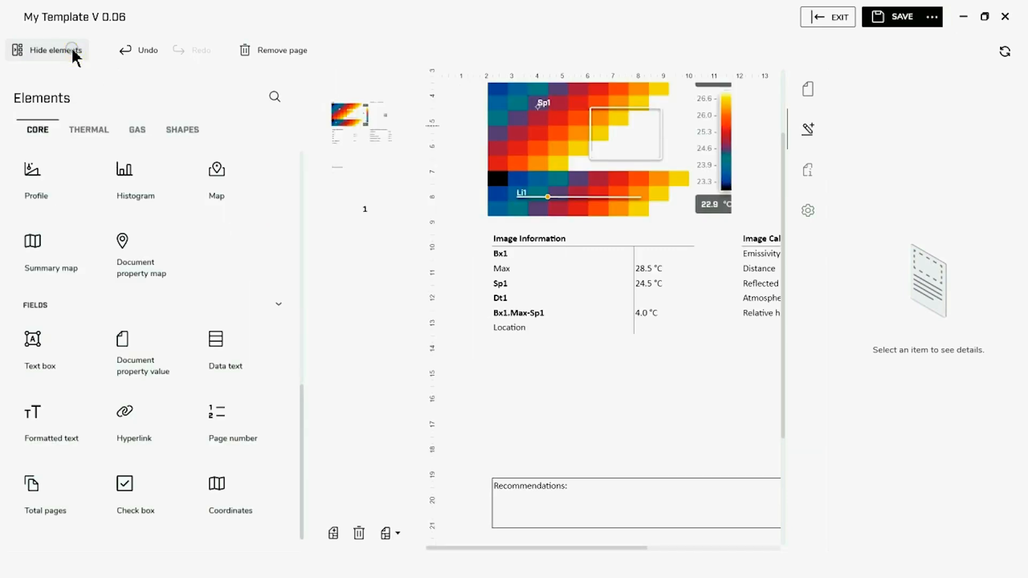
click(86, 126)
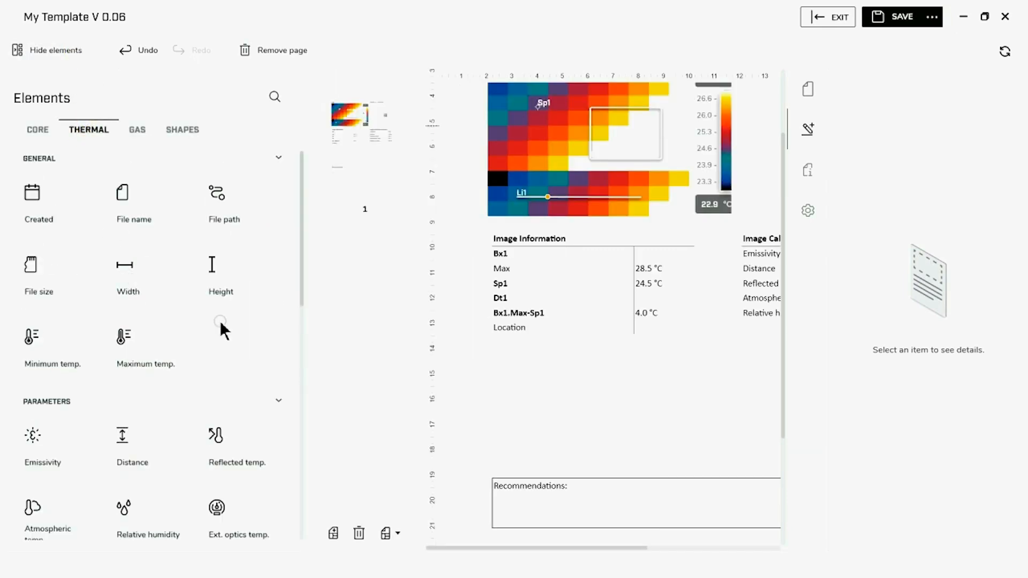
scroll(220, 320, down, 10)
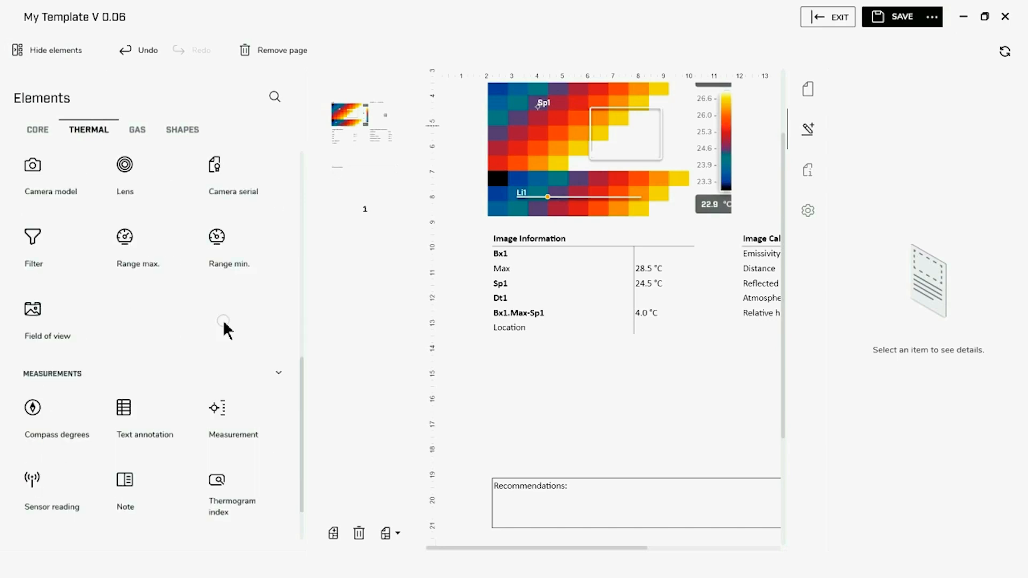
click(232, 409)
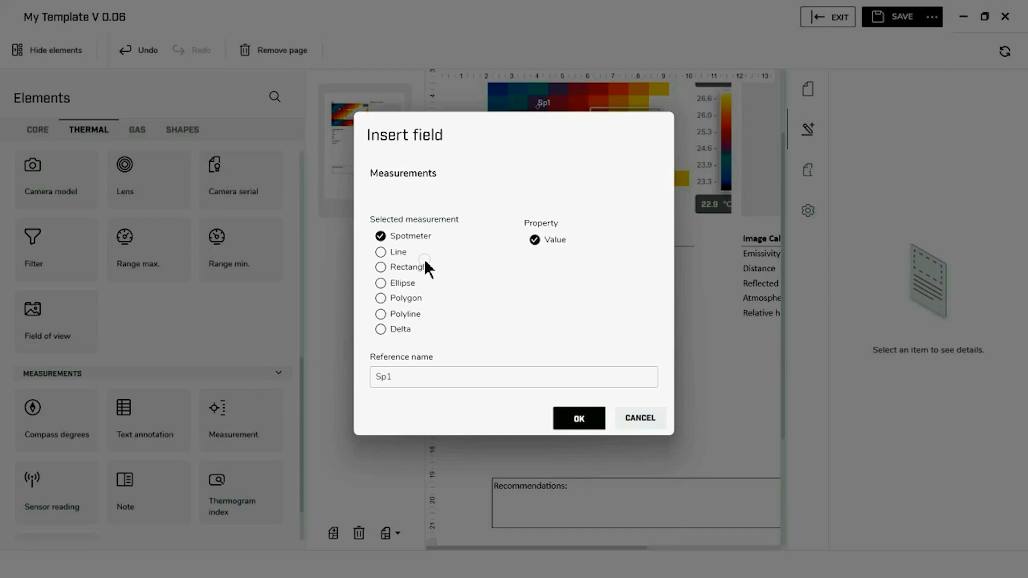
click(380, 329)
click(579, 417)
click(63, 61)
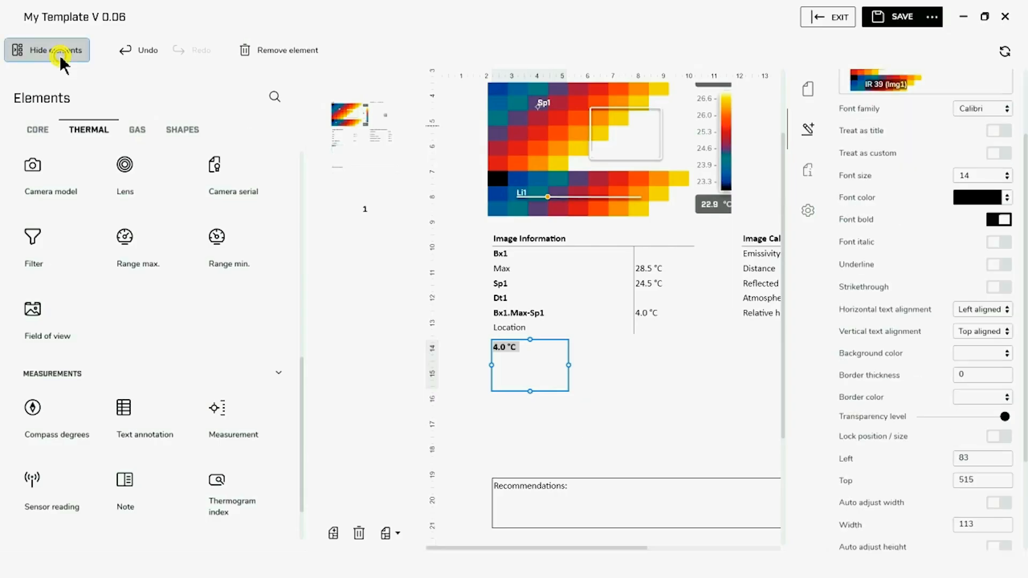
drag(268, 369, 432, 378)
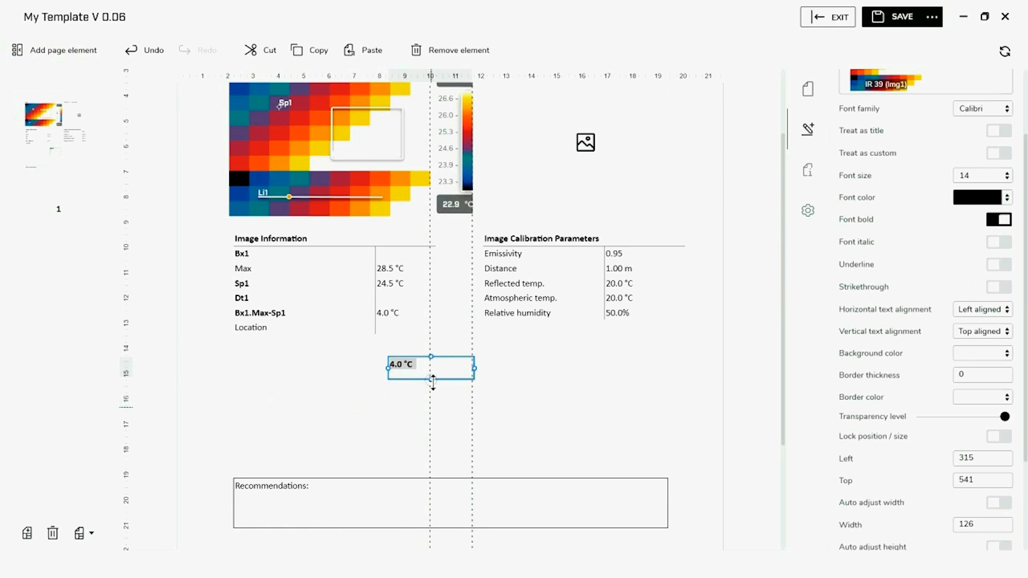
click(352, 383)
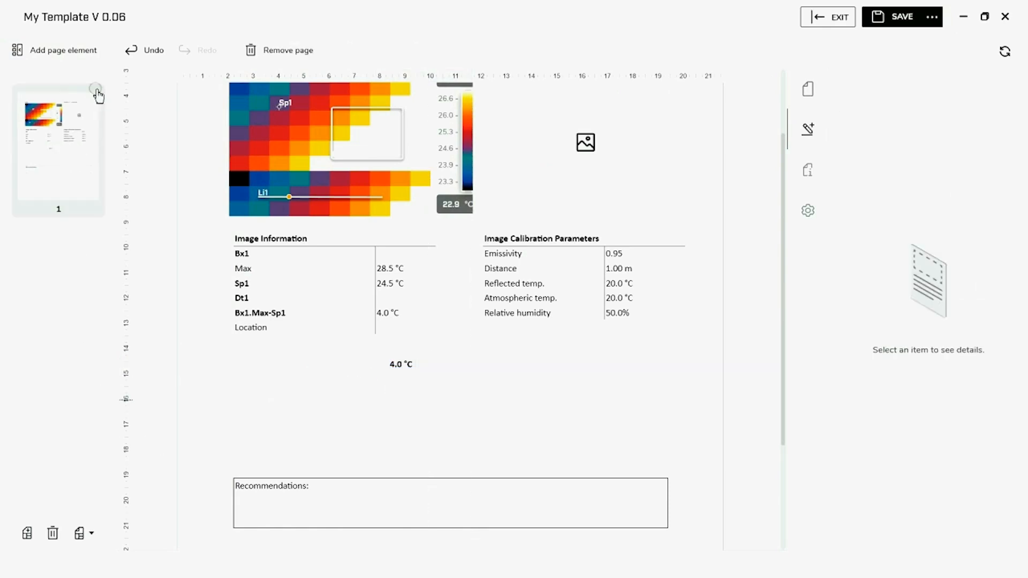
- Insert another text box and place it before the delta value field, at about Left 90 and Top 541
click(59, 52)
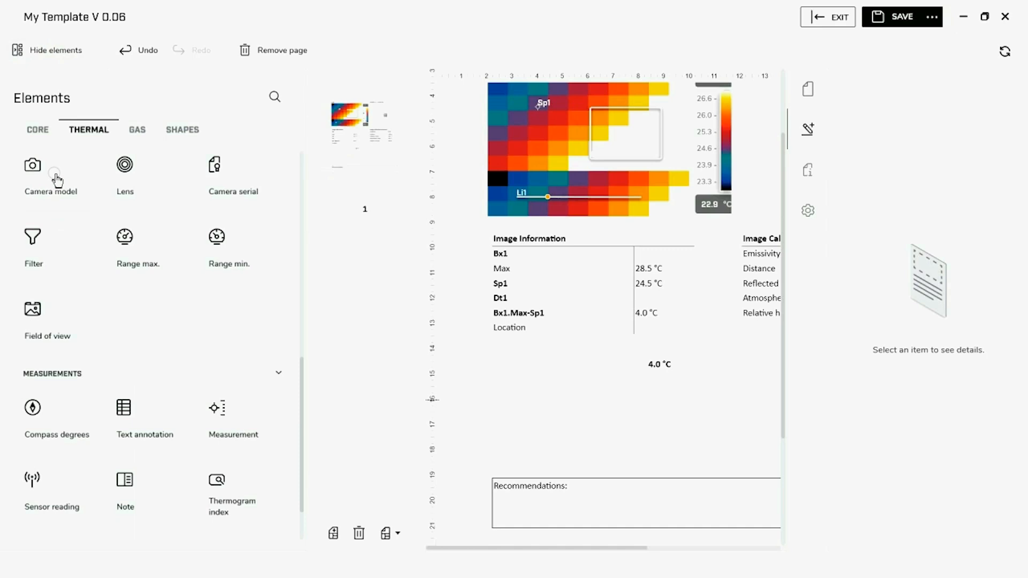
click(35, 131)
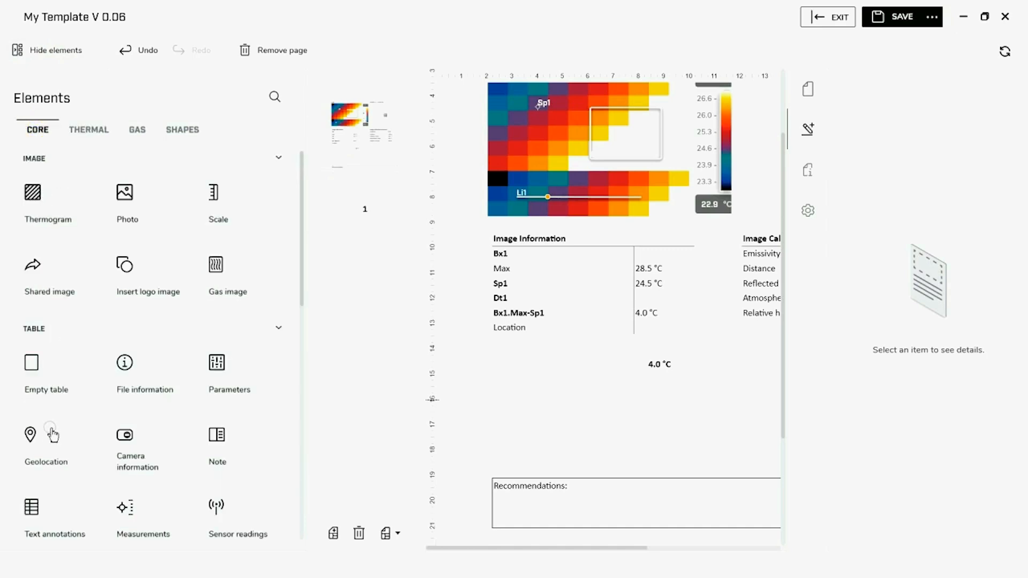
scroll(47, 447, down, 2)
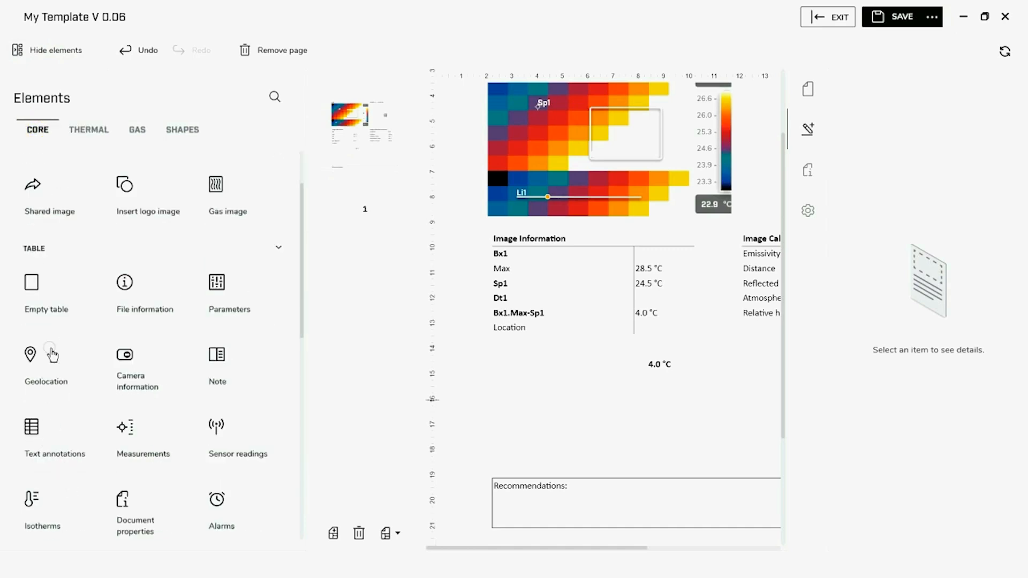
scroll(50, 408, down, 6)
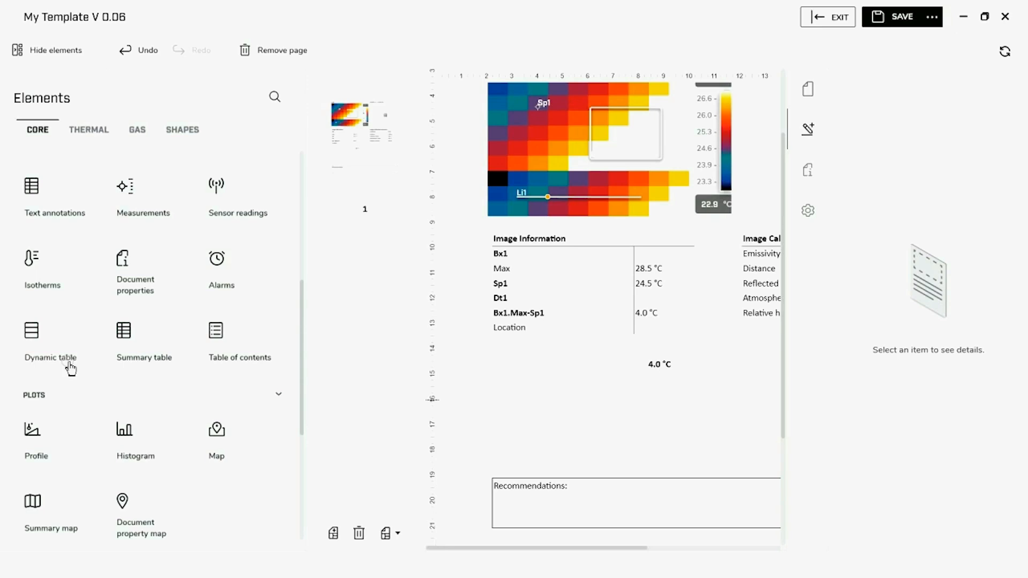
scroll(69, 370, down, 6)
click(50, 384)
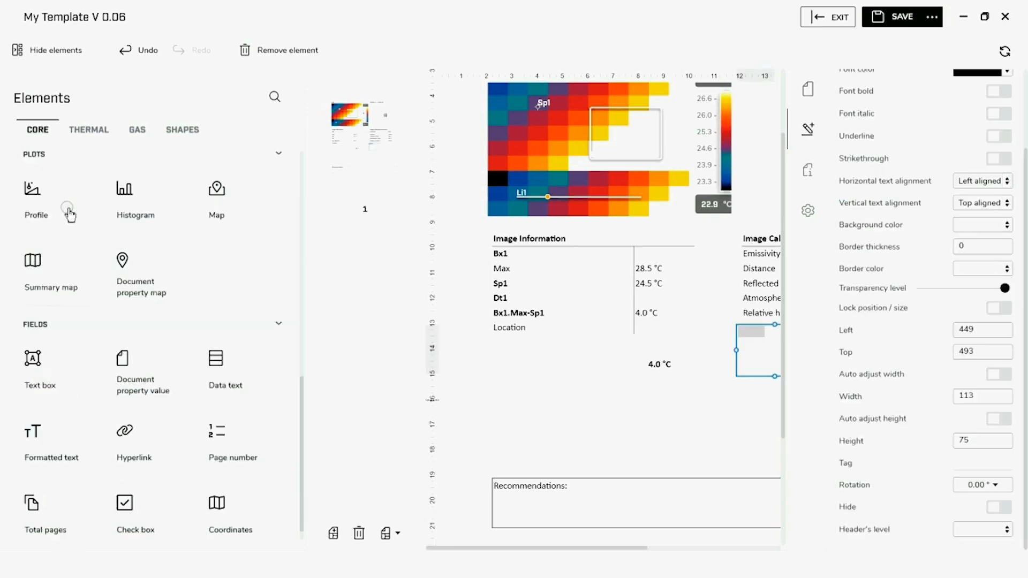
click(50, 50)
drag(531, 360, 290, 393)
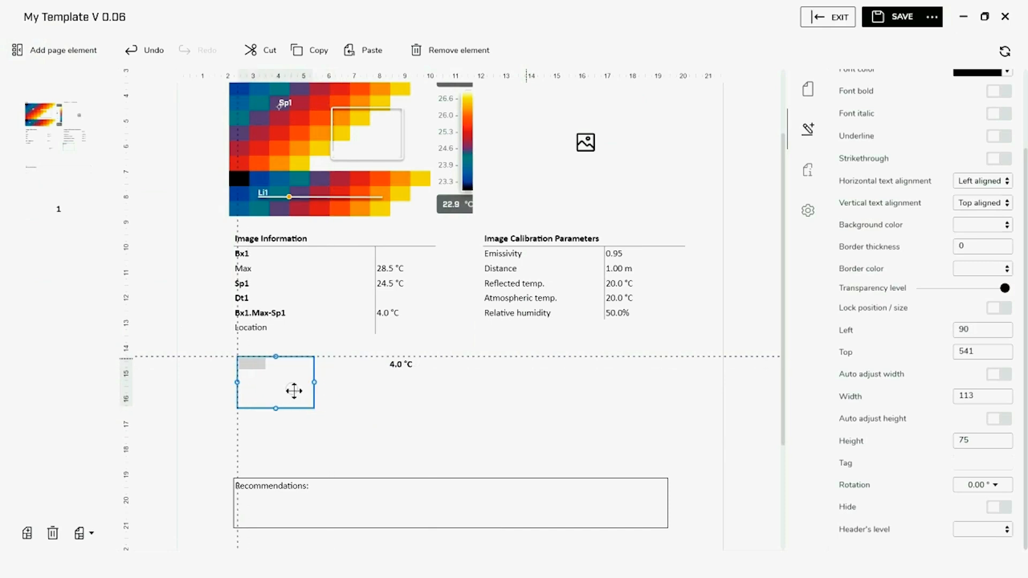
- Enter "The resultant temperature difference of :" in the text box beside the delta value
double_click(254, 369)
text(The resultant te)
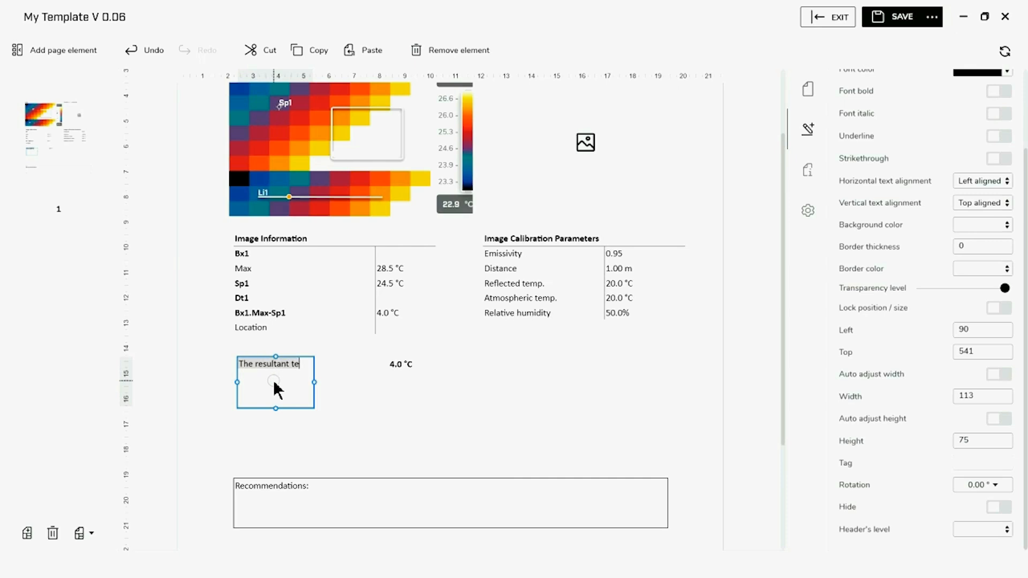
text(mperature)
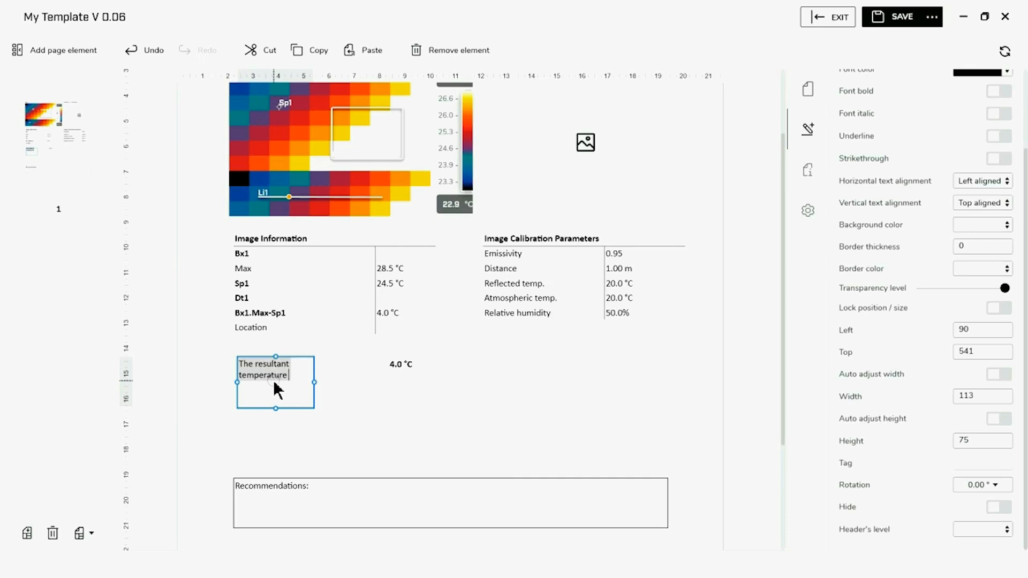
text( f)
key(BackSpace)
text(differe)
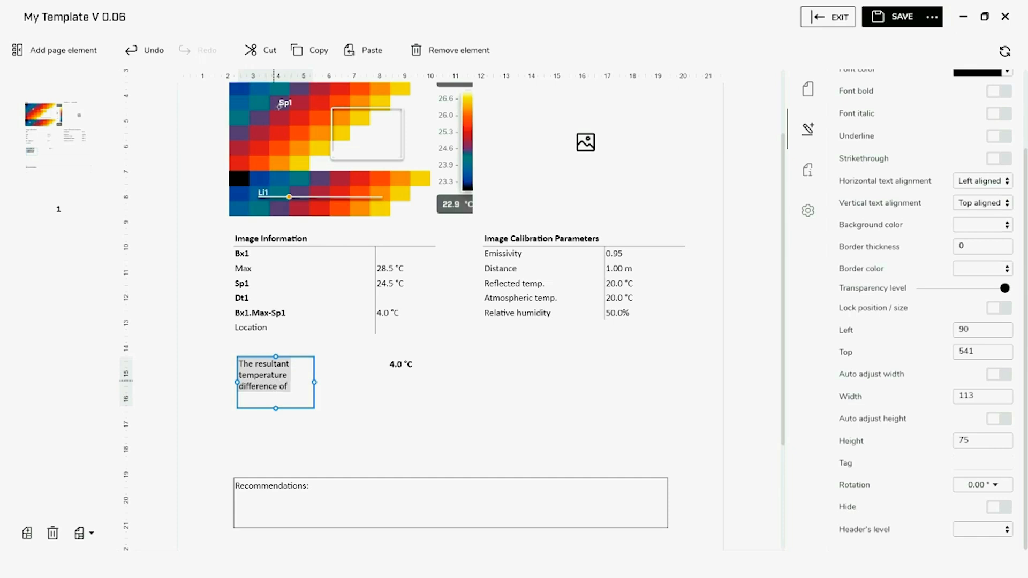
text(nce of)
click(297, 416)
click(287, 403)
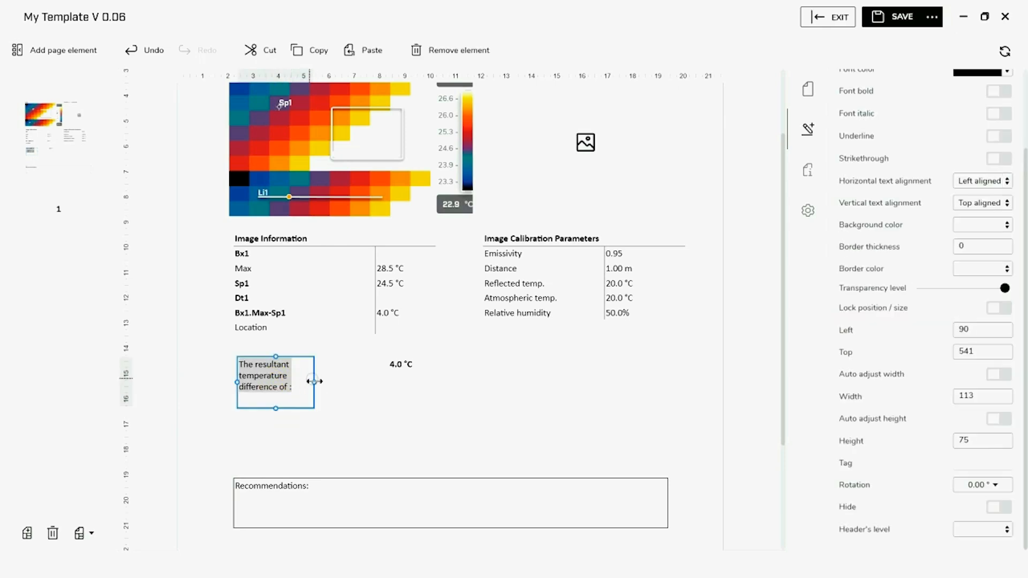
- Resize the sentence text box to about 254 wide and 28 high, and shift it to end just before the delta value
drag(315, 382, 409, 369)
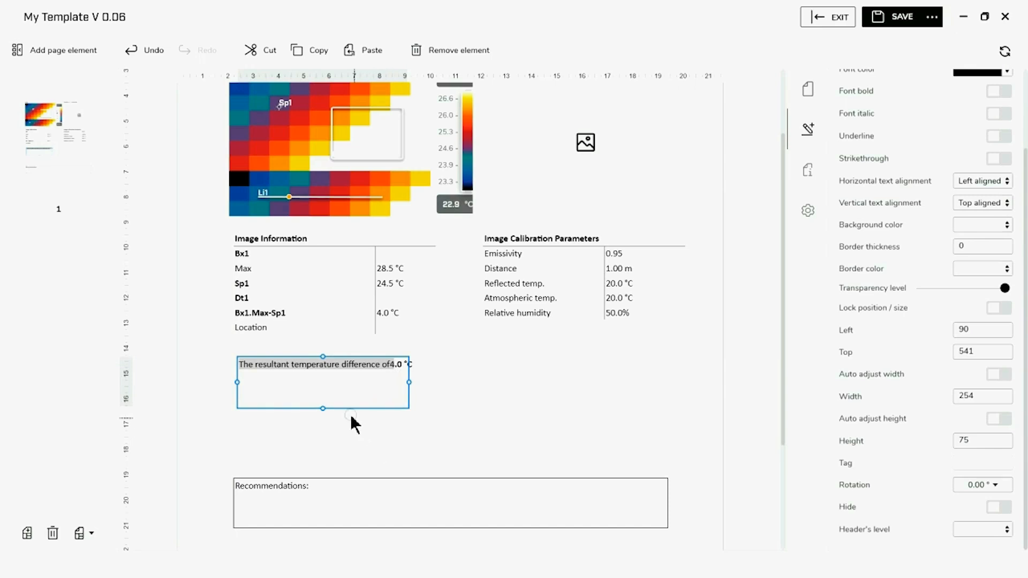
drag(324, 410, 321, 376)
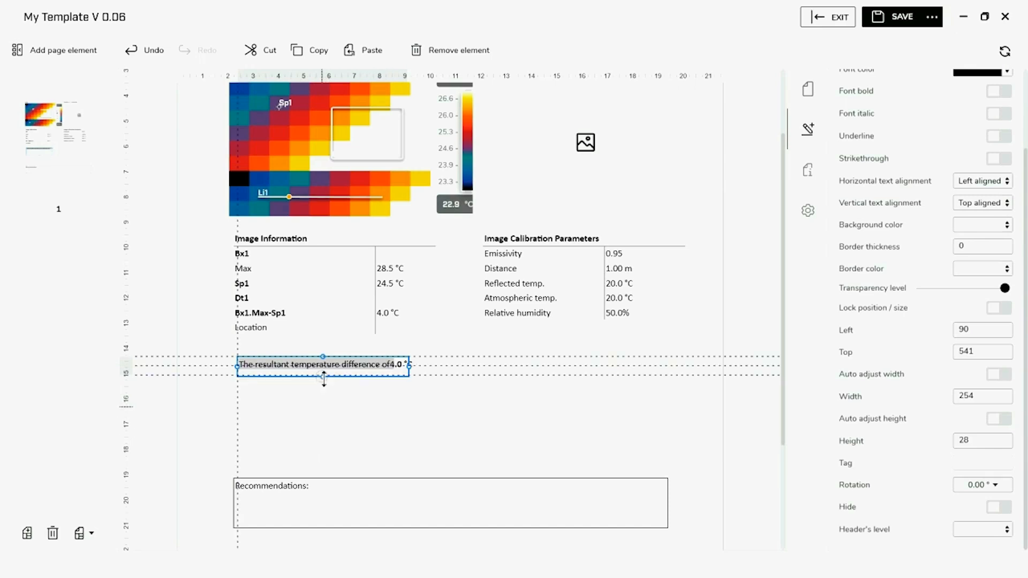
click(404, 367)
mouse_move(405, 366)
mouse_down()
mouse_move(420, 367)
mouse_move(401, 363)
mouse_up()
click(415, 369)
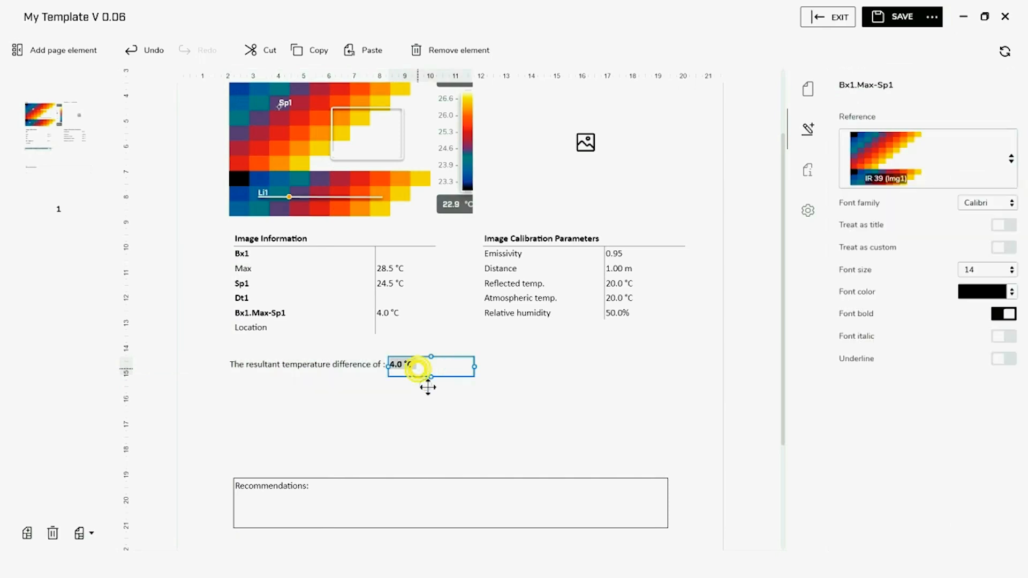
click(416, 408)
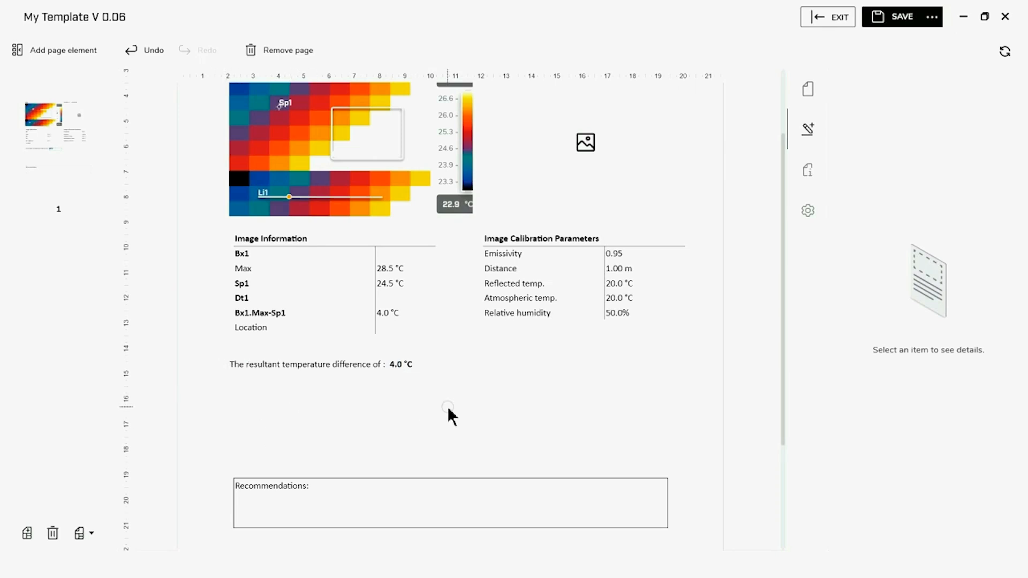
- Insert a third text box and place it just after the delta value, at about Left 365 and Top 541
click(72, 50)
click(56, 375)
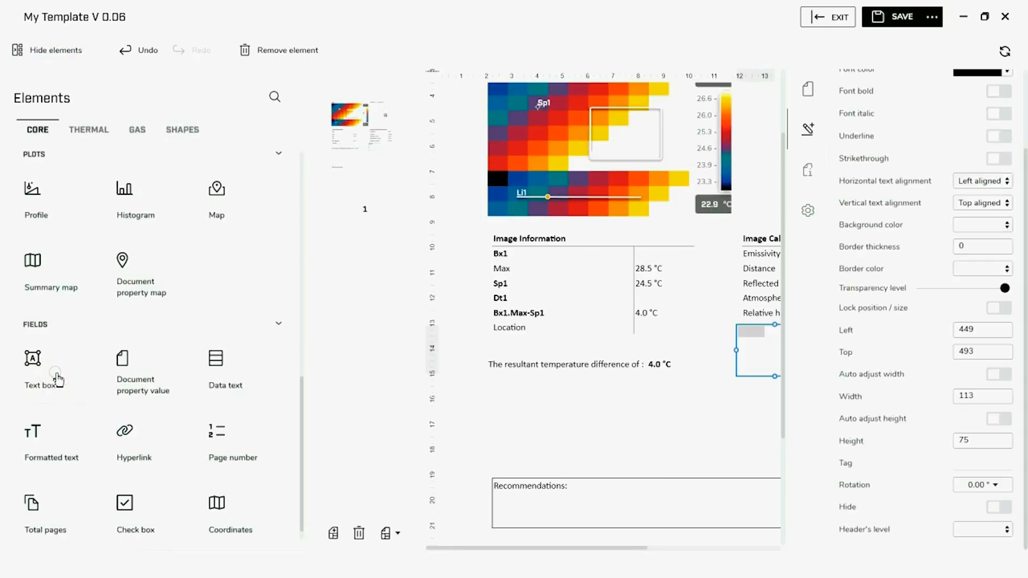
click(65, 50)
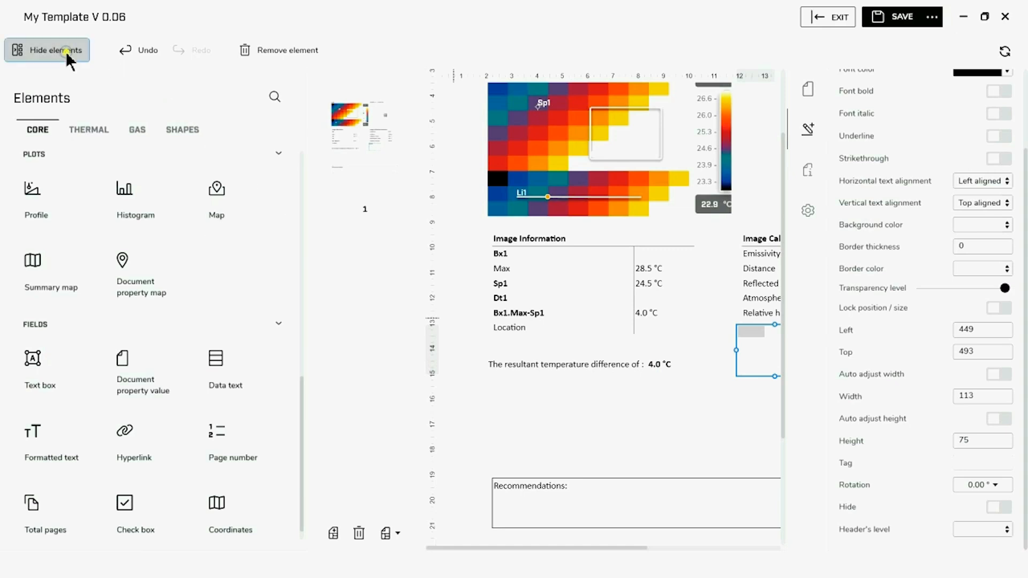
drag(535, 351, 480, 386)
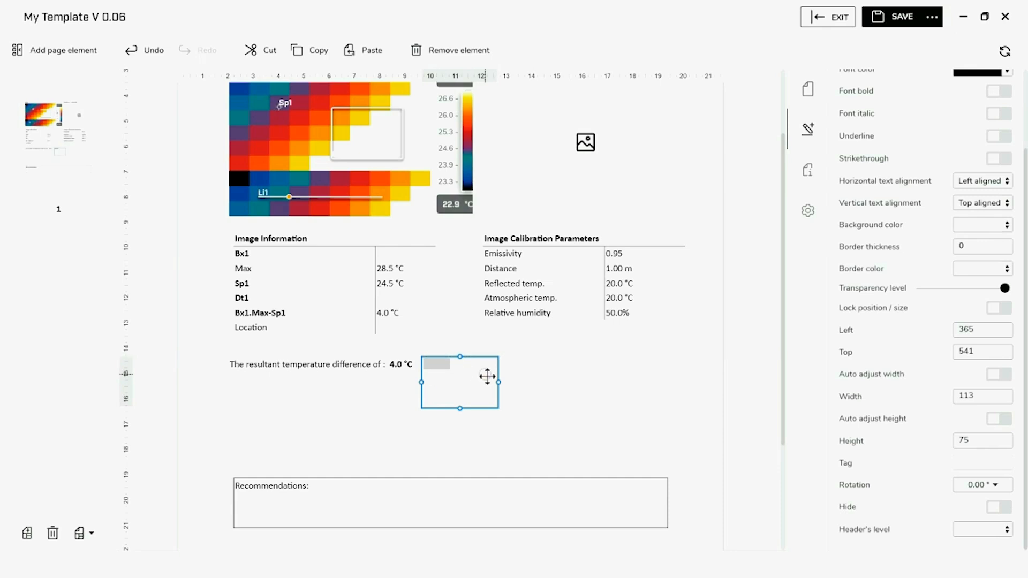
- Enter "is indicative of a minor issue" in the text box just after the delta value
click(437, 364)
text(is indicative a)
key(BackSpace)
key(BackSpace)
text(of a minir)
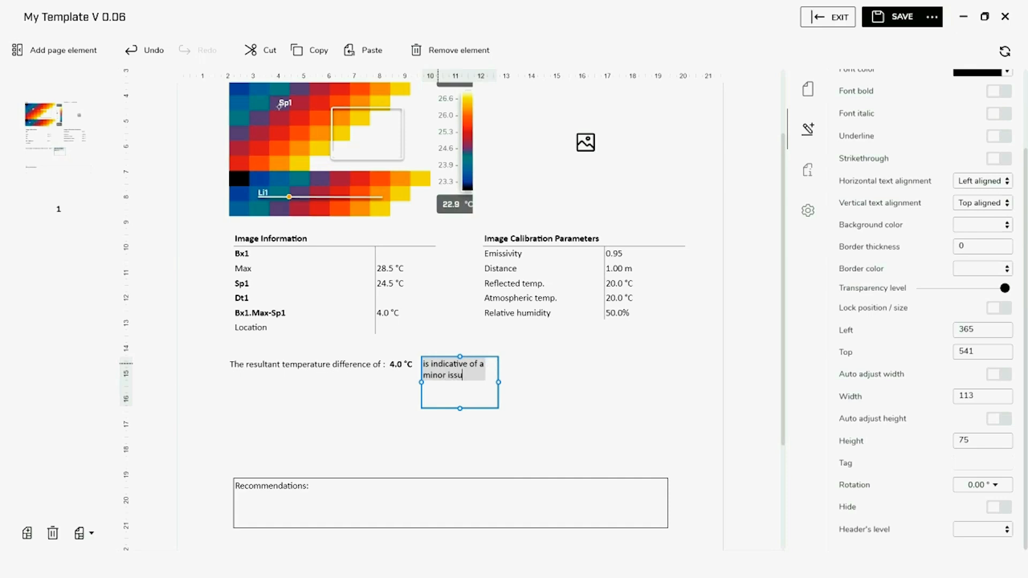
click(437, 428)
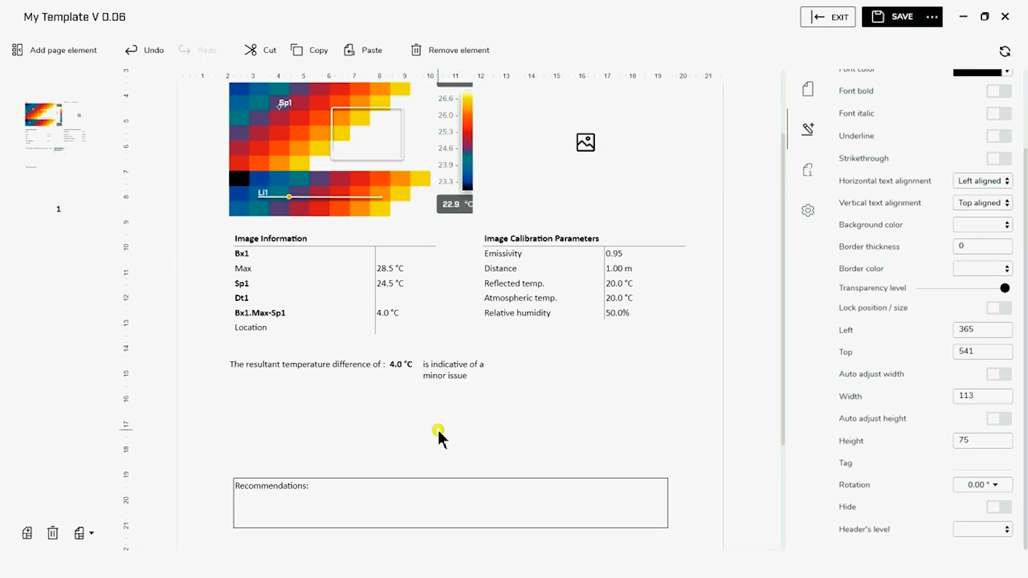
- Resize the closing text box to about 247 wide and 28 high so its text fits one line, starting at about Left 360
click(477, 377)
drag(498, 384, 580, 384)
drag(506, 410, 506, 379)
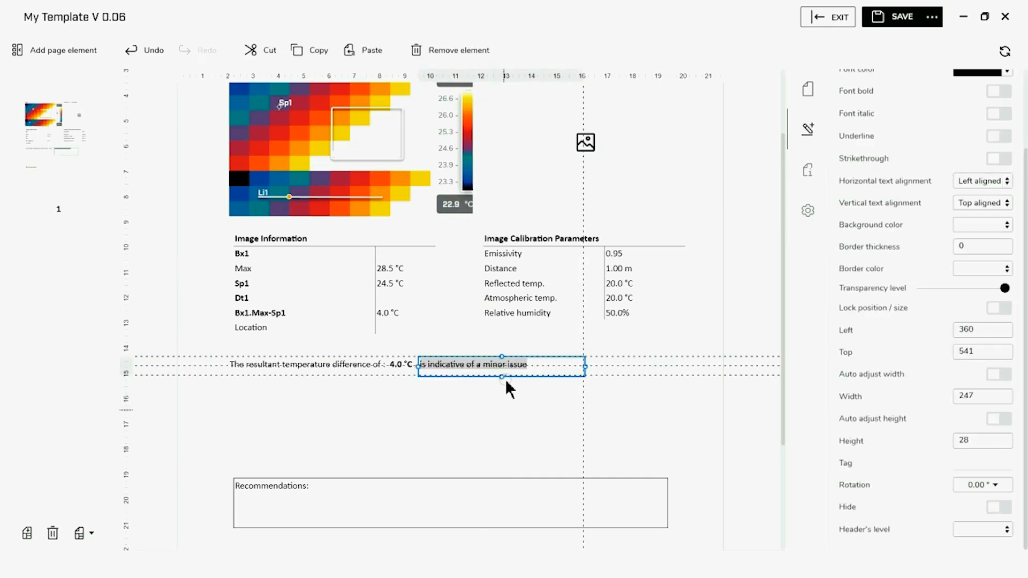
click(489, 419)
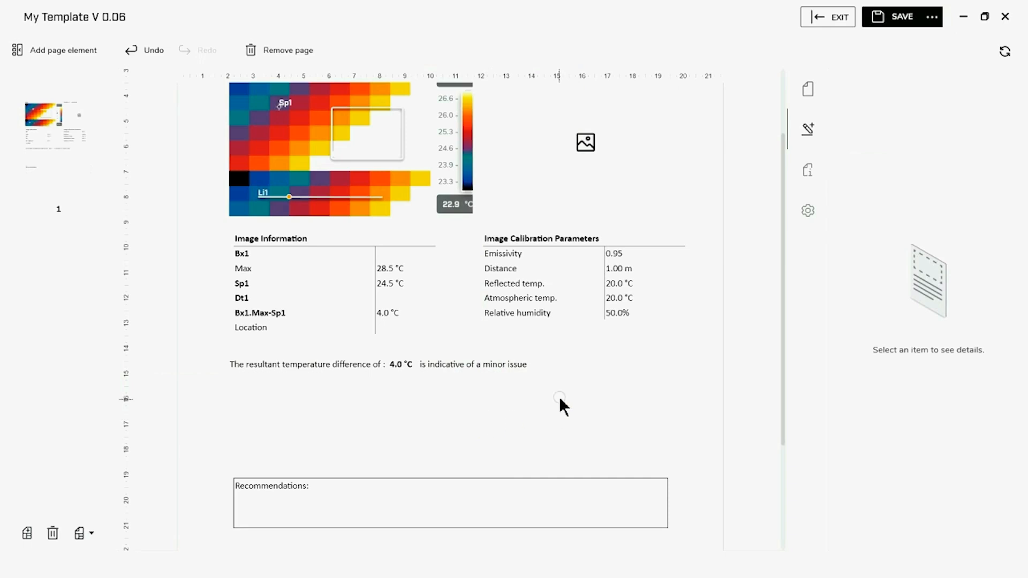
- Move the Recommendations box further down the page, to about Left 76 and Top 831
scroll(574, 405, down, 3)
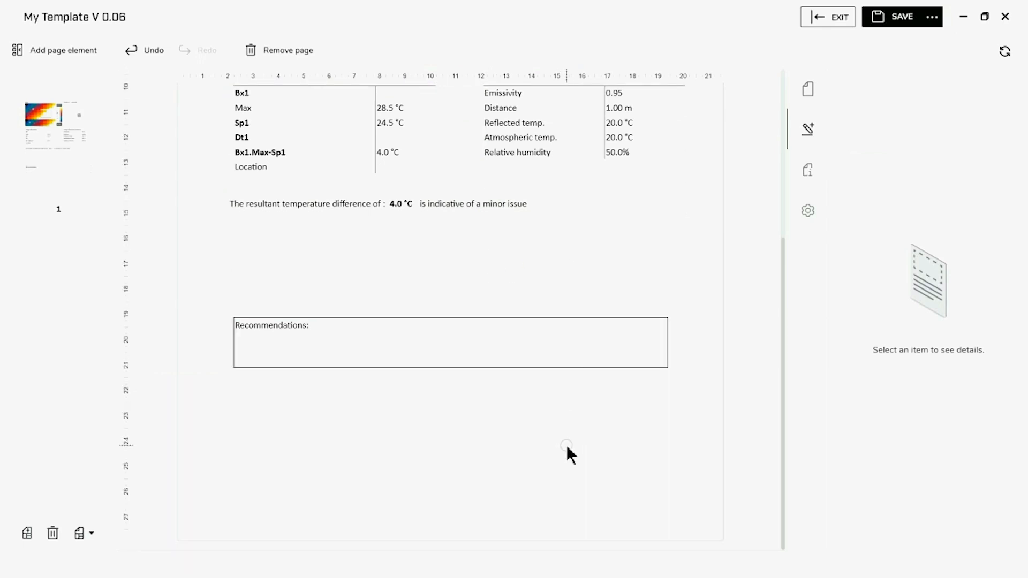
scroll(499, 284, up, 2)
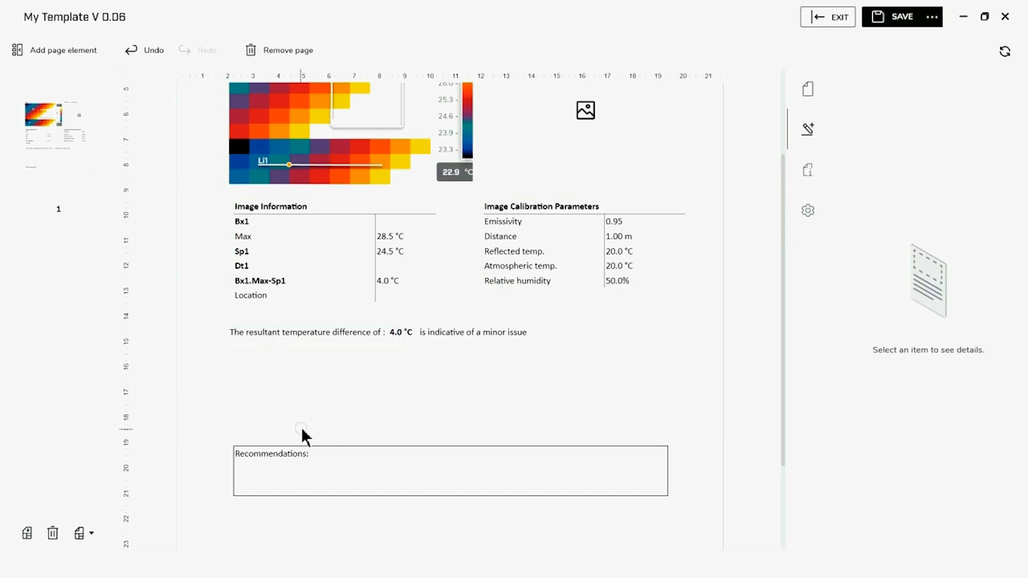
drag(342, 464, 335, 544)
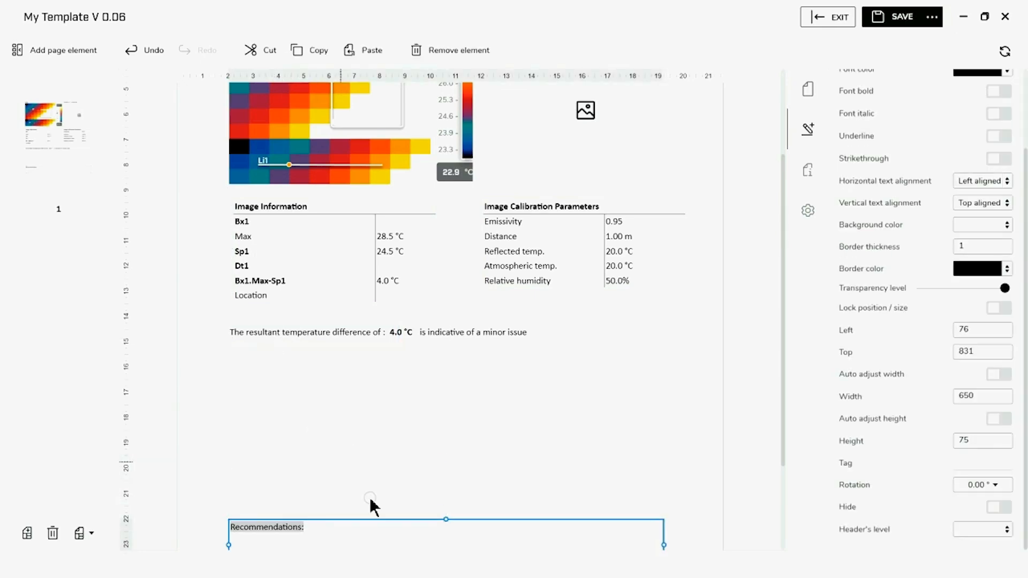
- Move the opening sentence text to about Top 773, above the Recommendations box, and bring the delta value and closing text down near it
click(331, 343)
drag(331, 343, 330, 499)
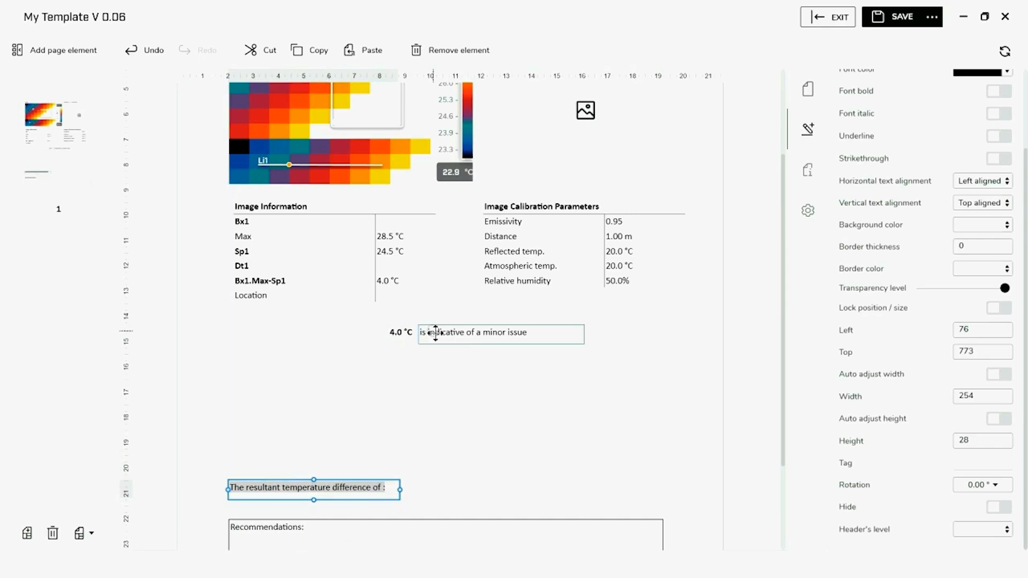
drag(400, 332, 409, 445)
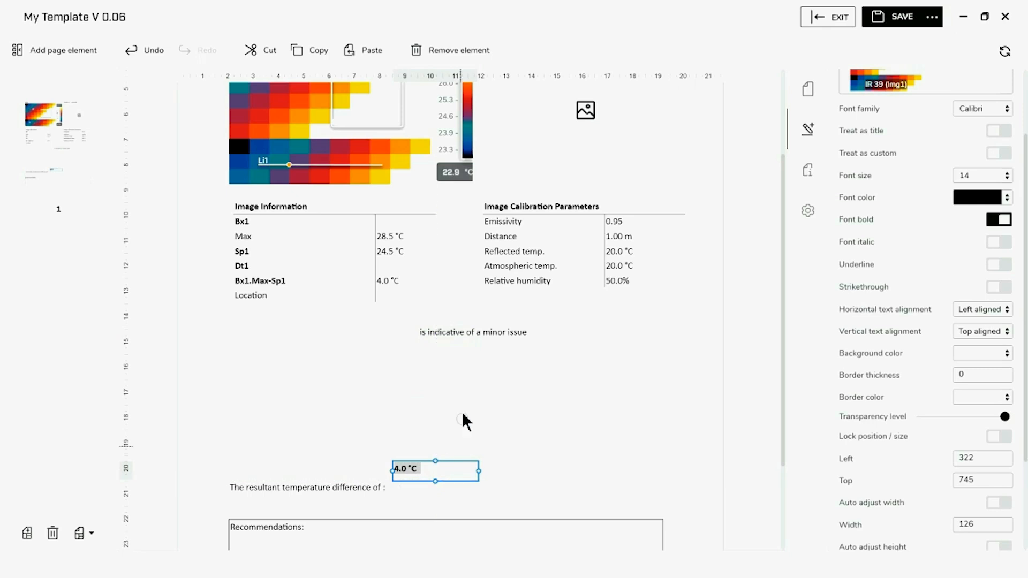
drag(468, 332, 517, 504)
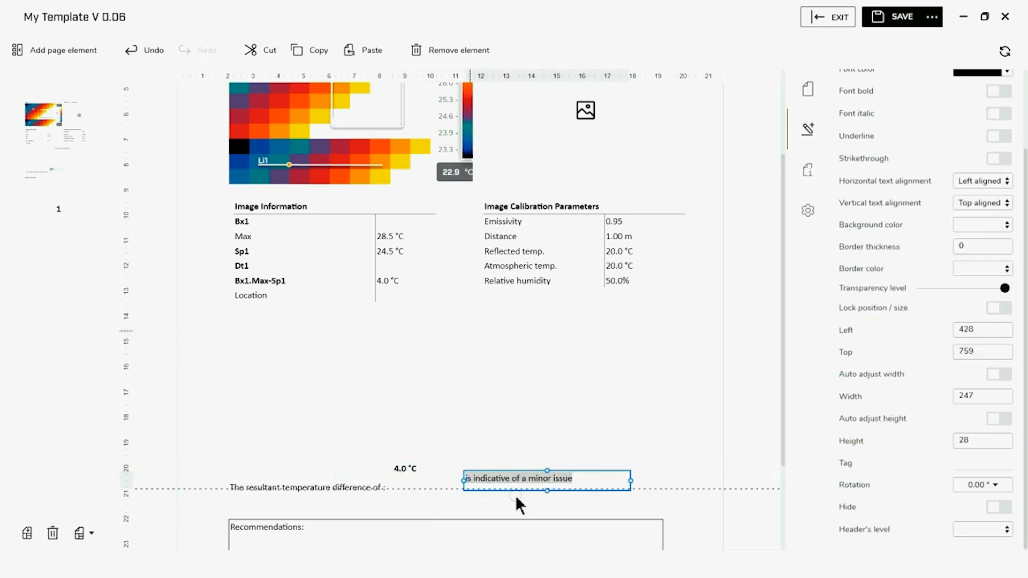
- Set the delta value field's Top to 773 to align it with the opening sentence text
click(373, 497)
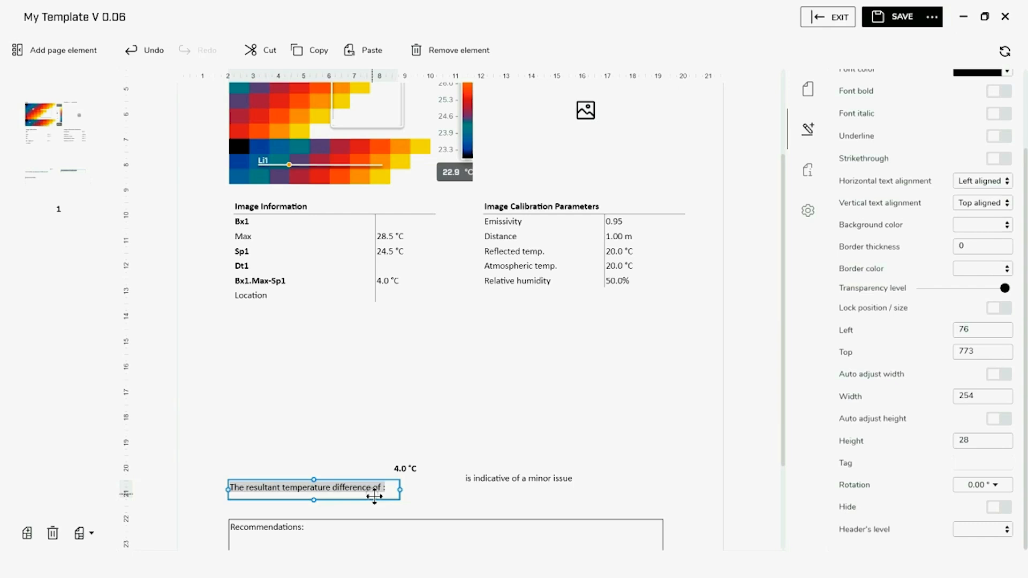
click(404, 469)
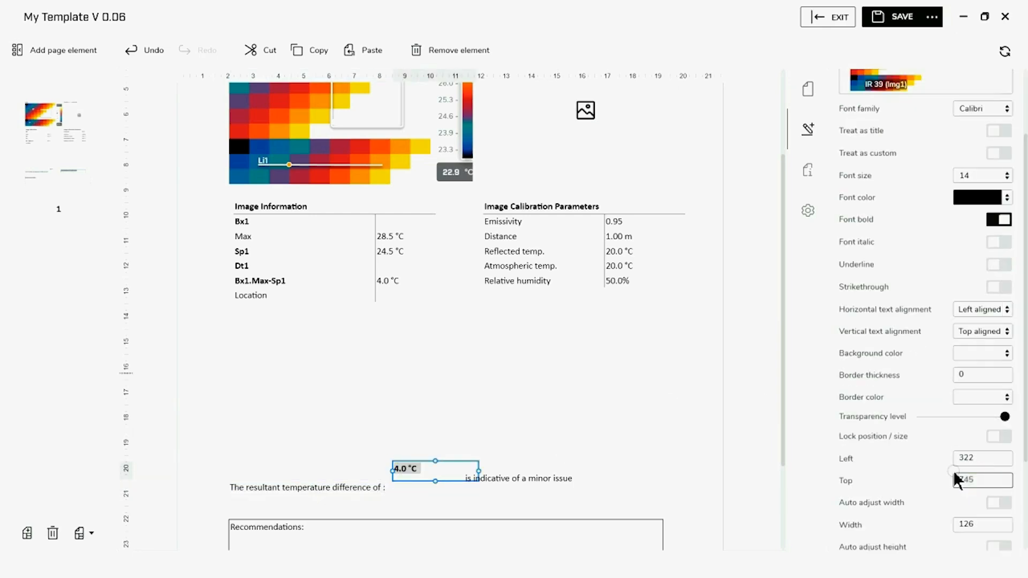
text(777)
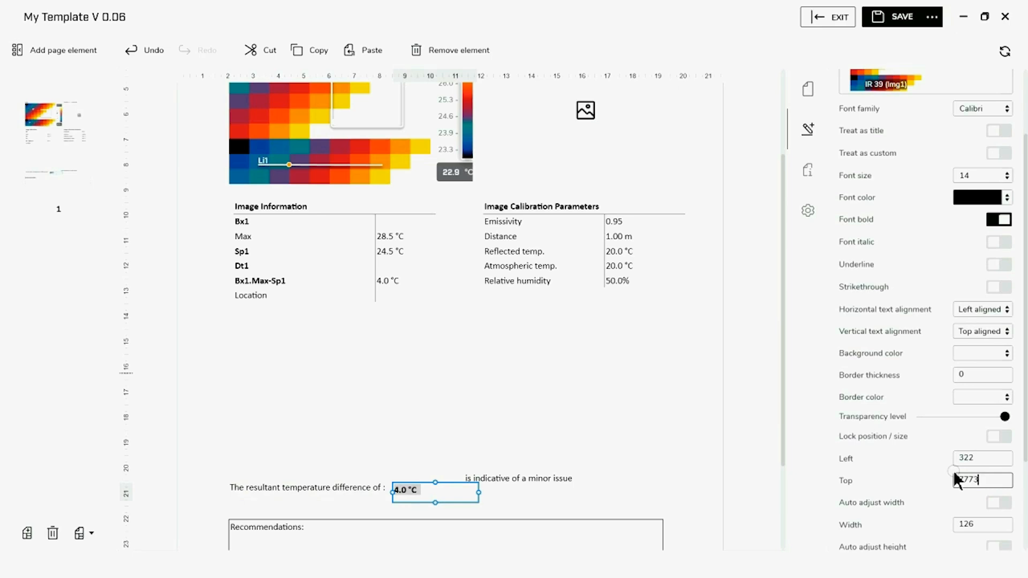
key(BackSpace)
key(BackSpace)
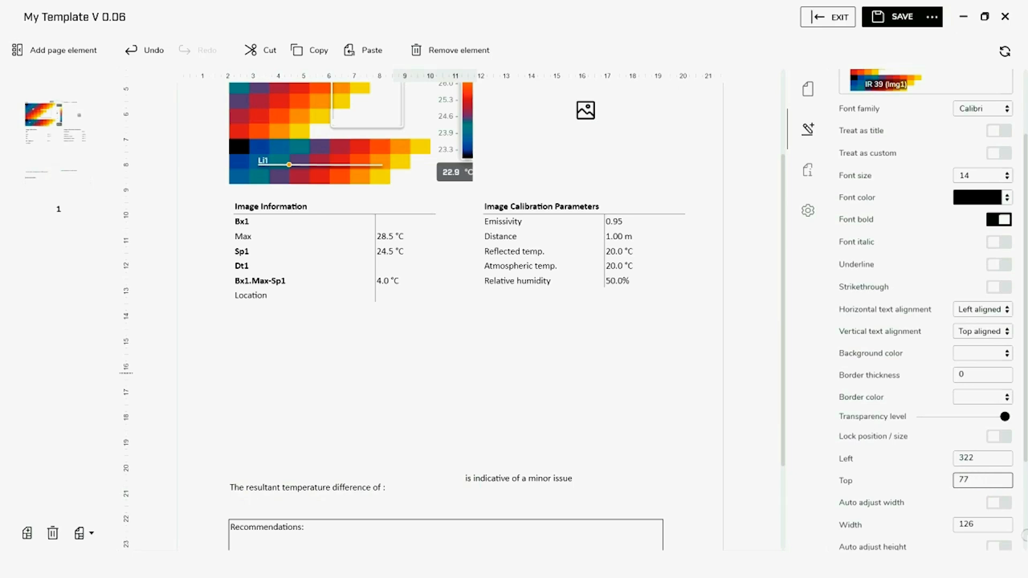
text(7)
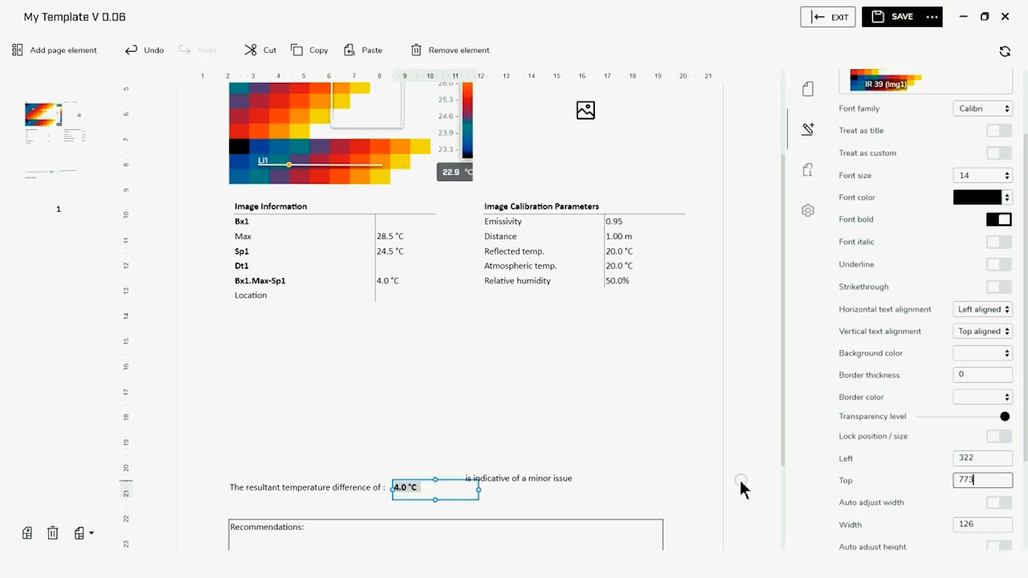
- Set the Top of the "is indicative of a minor issue" text box to 773 and shift it closer to the delta value
click(493, 481)
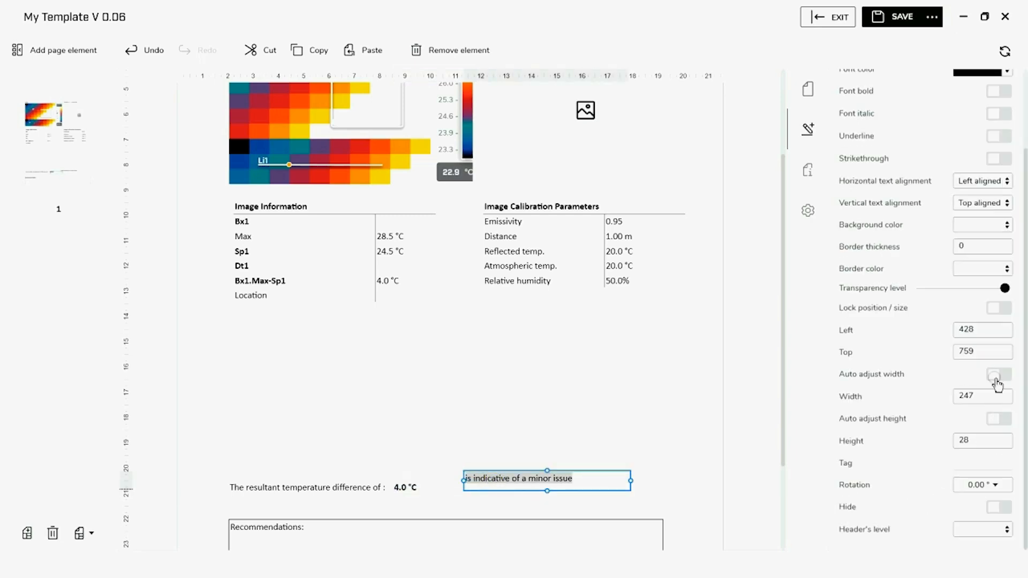
click(987, 353)
key(BackSpace)
key(BackSpace)
key(BackSpace)
text(7)
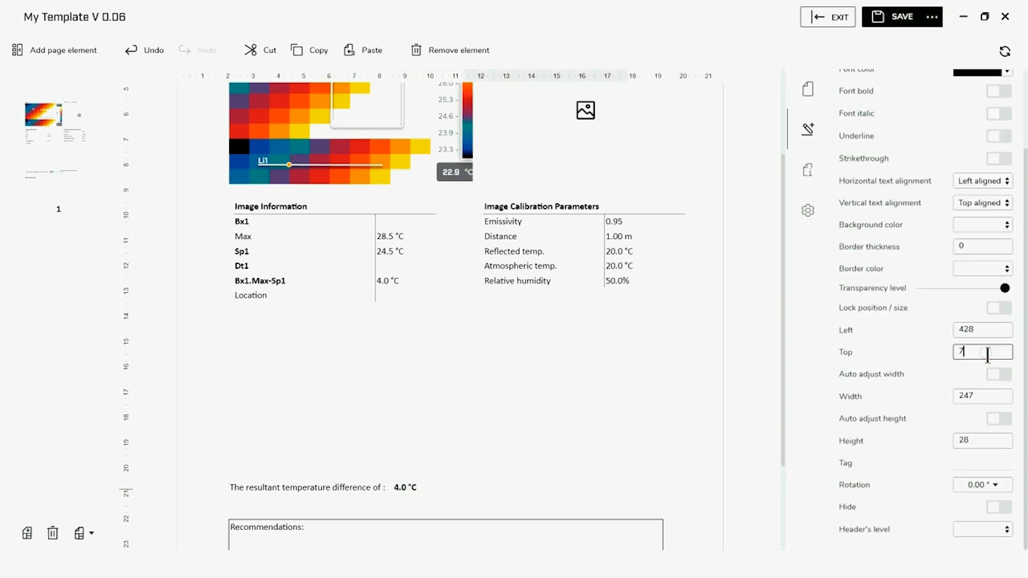
text(773)
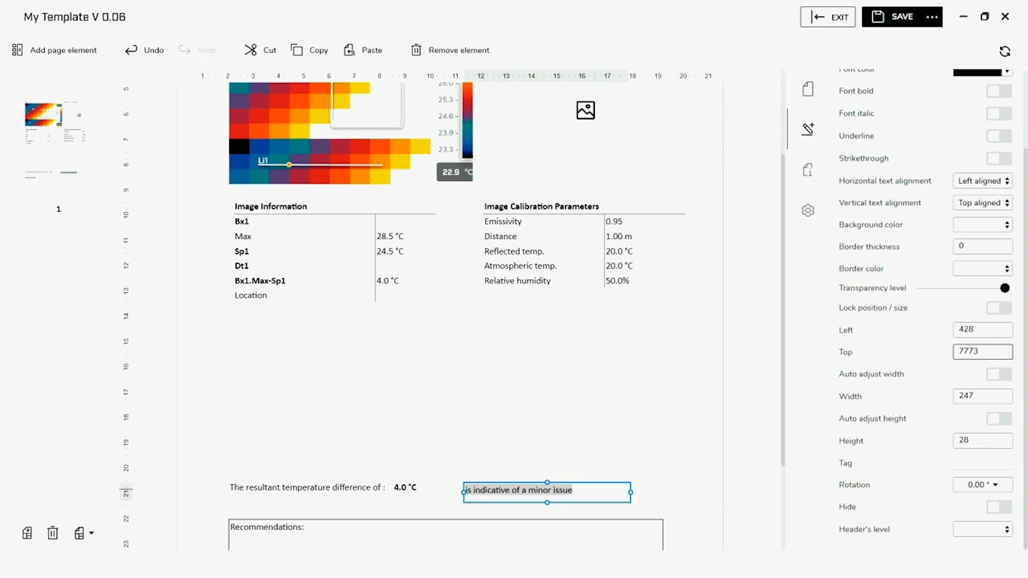
key(BackSpace)
key(BackSpace)
key(BackSpace)
key(BackSpace)
text(773)
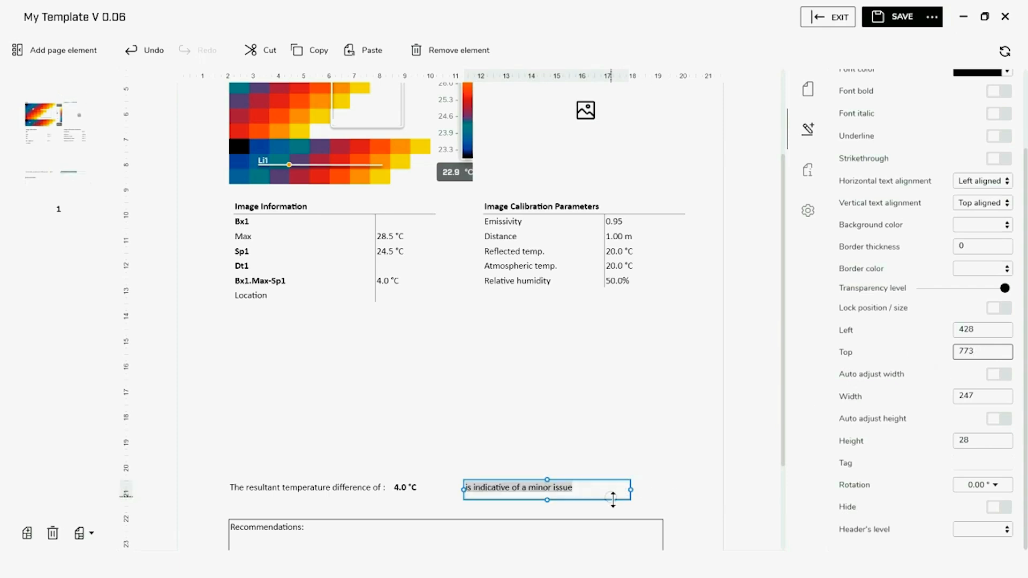
drag(613, 490, 588, 494)
click(494, 347)
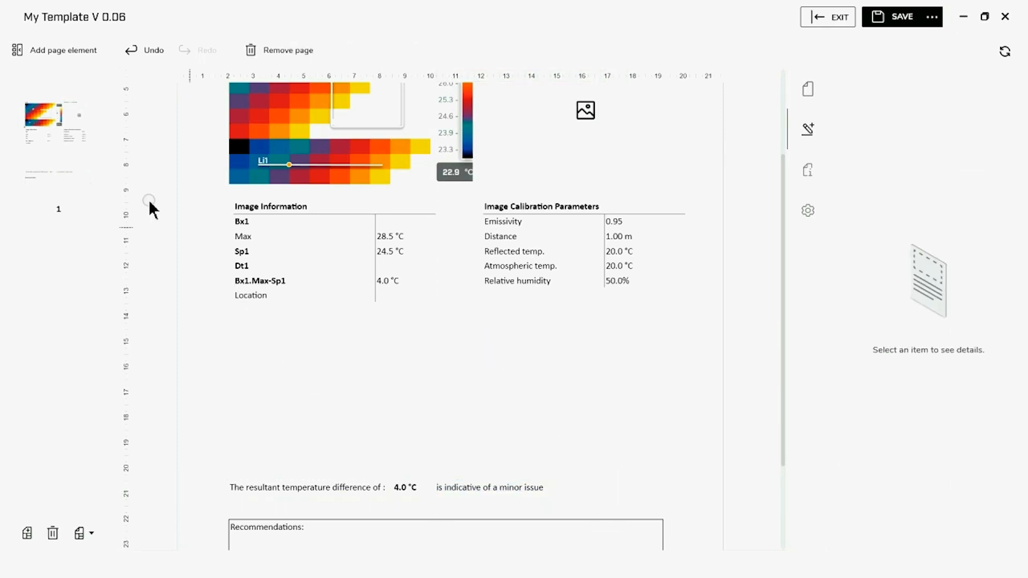
- Insert a Profile plot between the Image Information table and the temperature difference sentence, at about Left 83 and Top 515
click(51, 54)
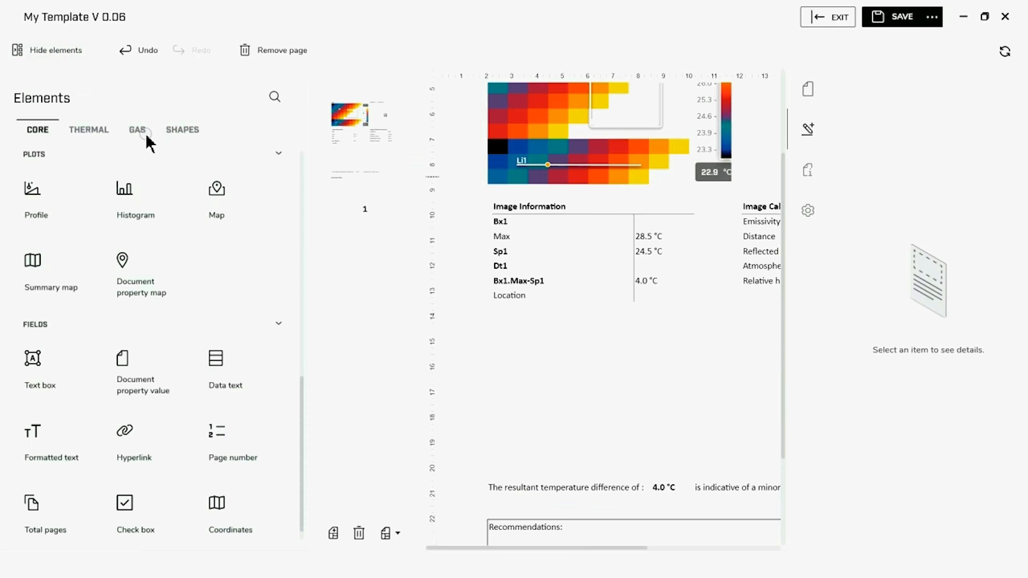
scroll(114, 383, up, 3)
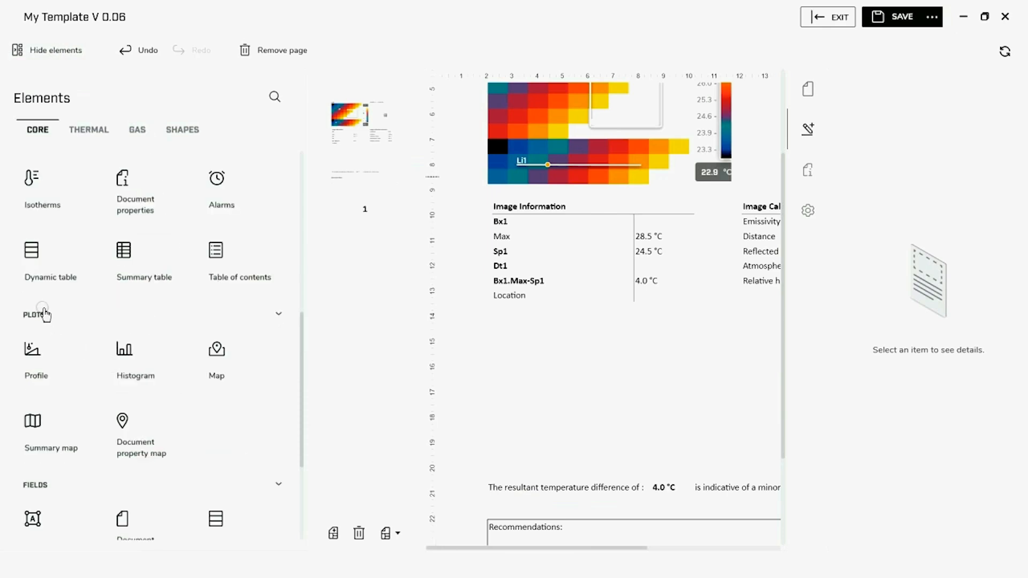
click(57, 375)
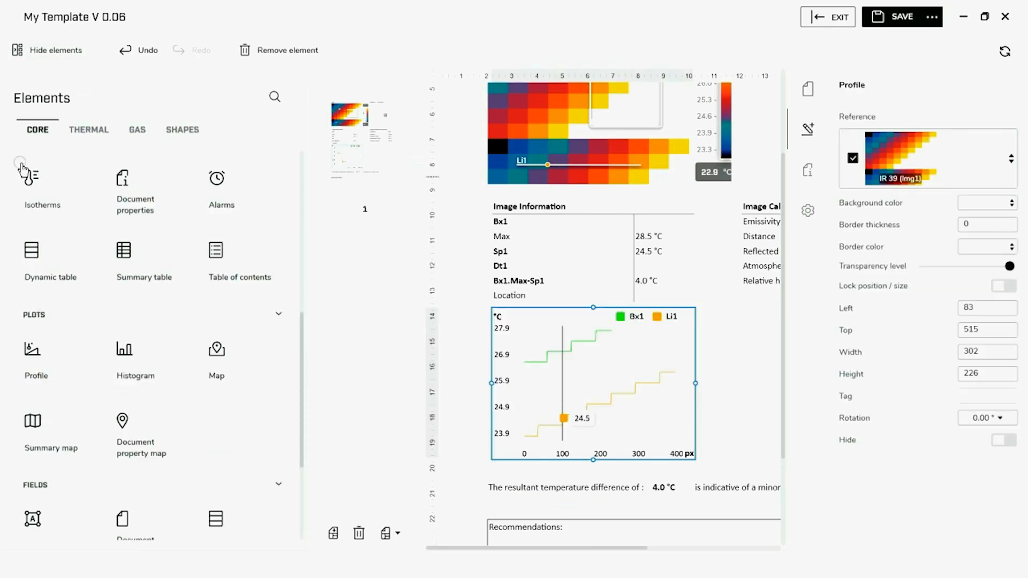
click(40, 50)
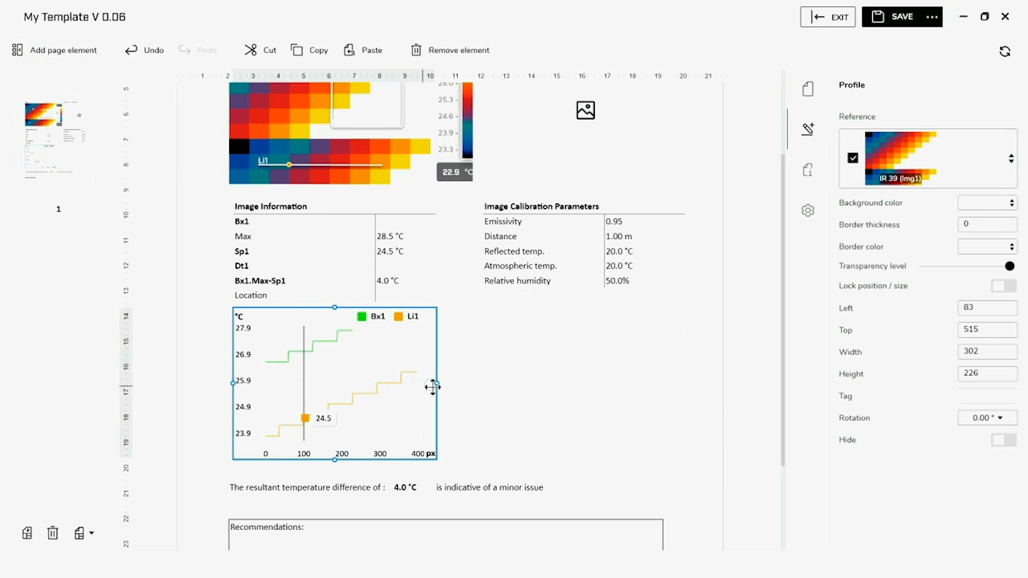
- Widen the Profile plot to about 636 so it spans to the edge of the Recommendations box
drag(437, 384, 662, 390)
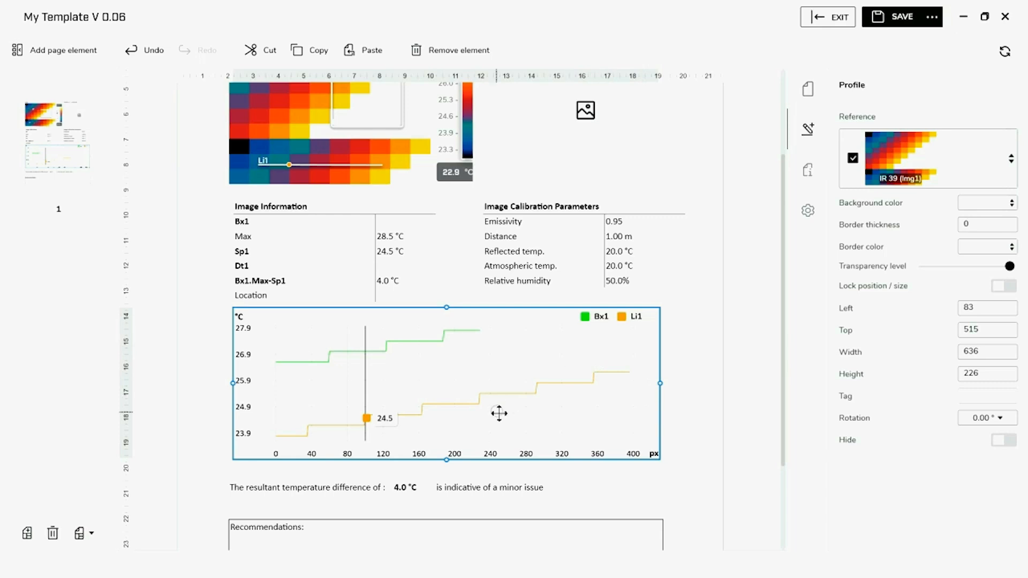
click(695, 420)
scroll(477, 315, down, 2)
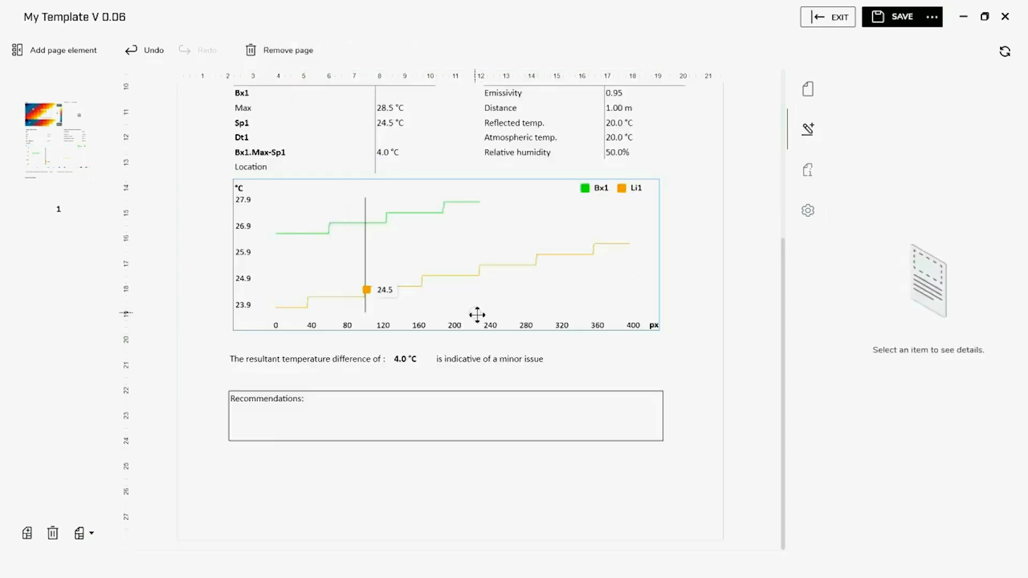
click(40, 53)
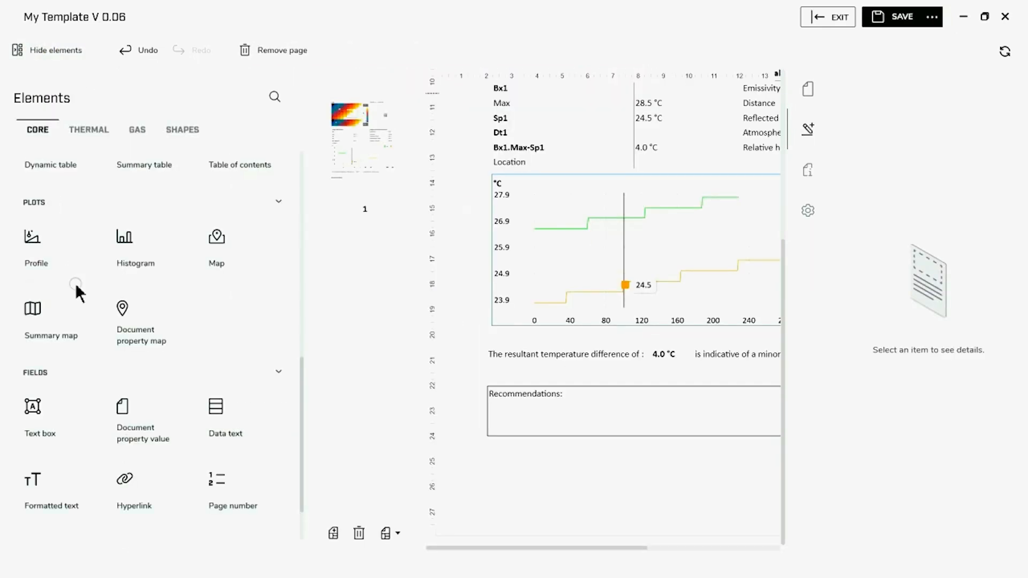
scroll(75, 289, up, 10)
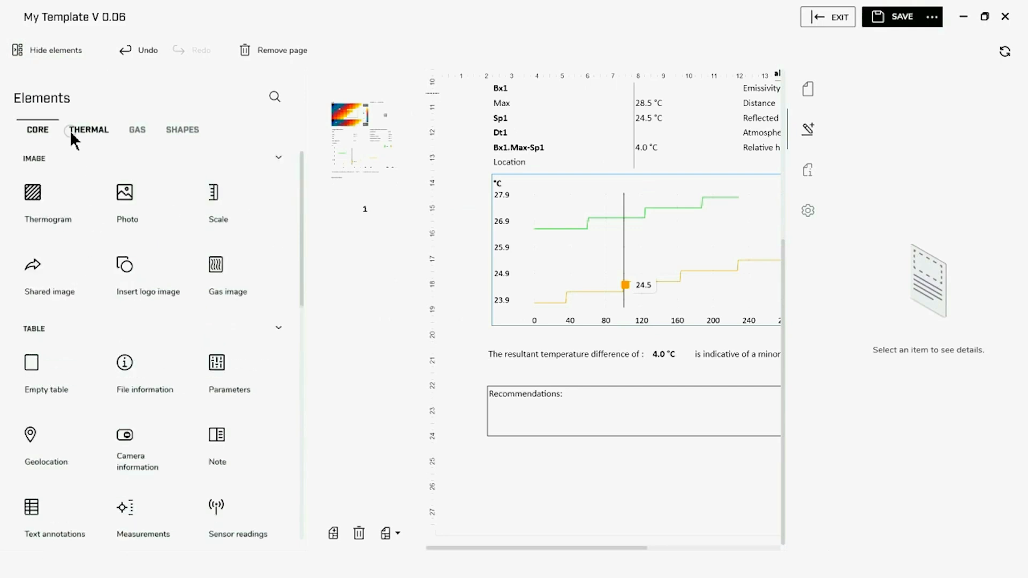
scroll(127, 184, down, 5)
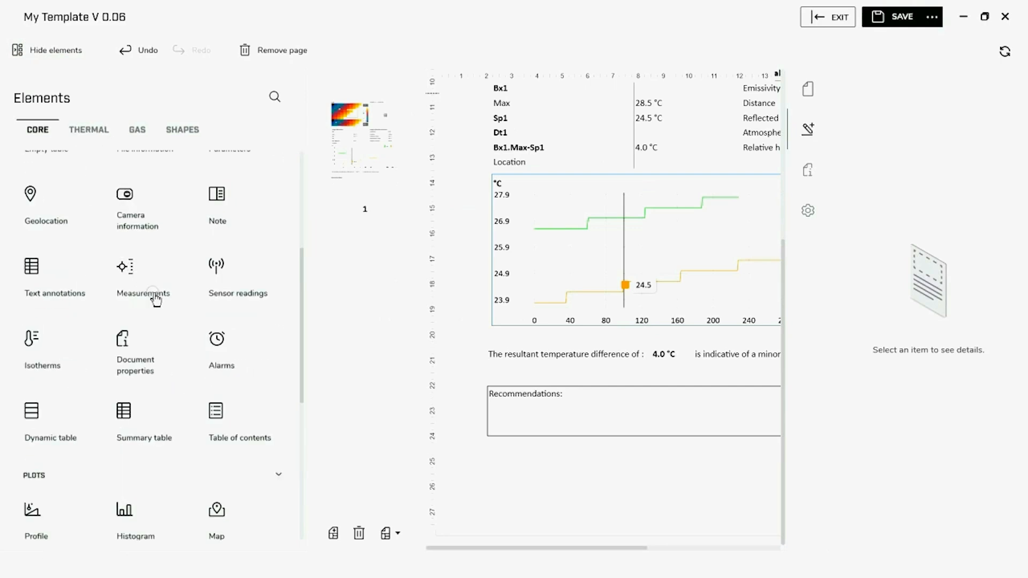
click(35, 52)
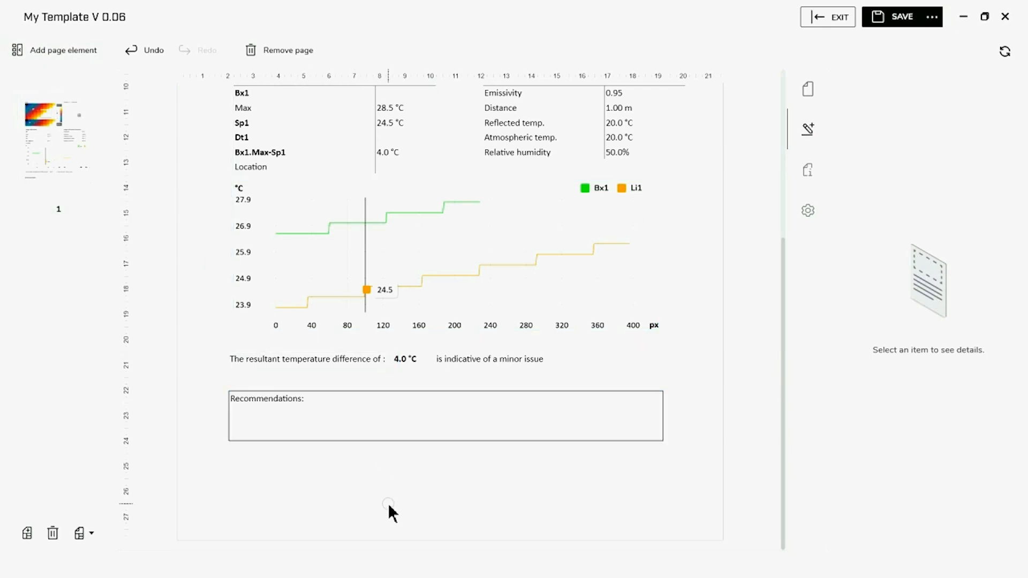